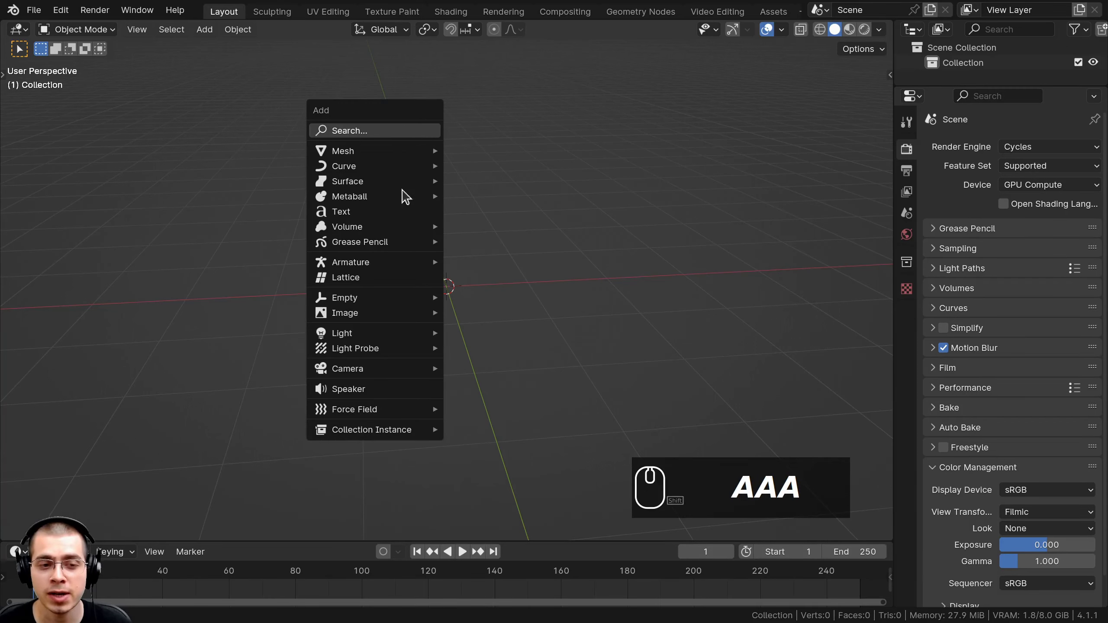
# Step: Add a trial lattice at the scene origin and delete it
pyautogui.click(347, 278)
pyautogui.press('g')
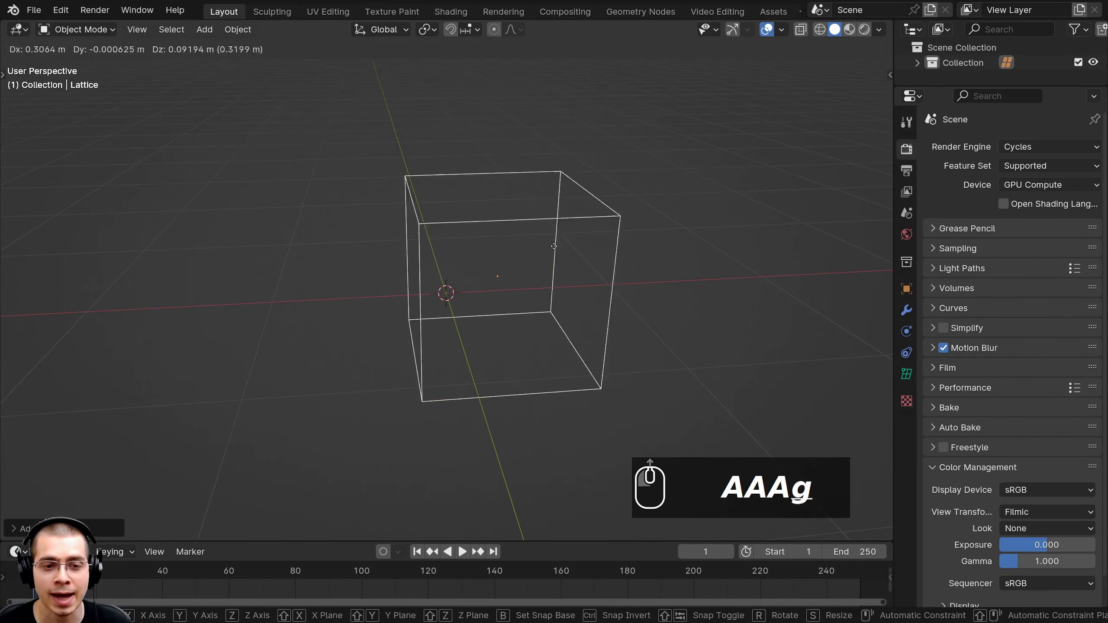
pyautogui.click(478, 192)
pyautogui.moveTo(459, 183); pyautogui.dragTo(412, 152, button='middle')
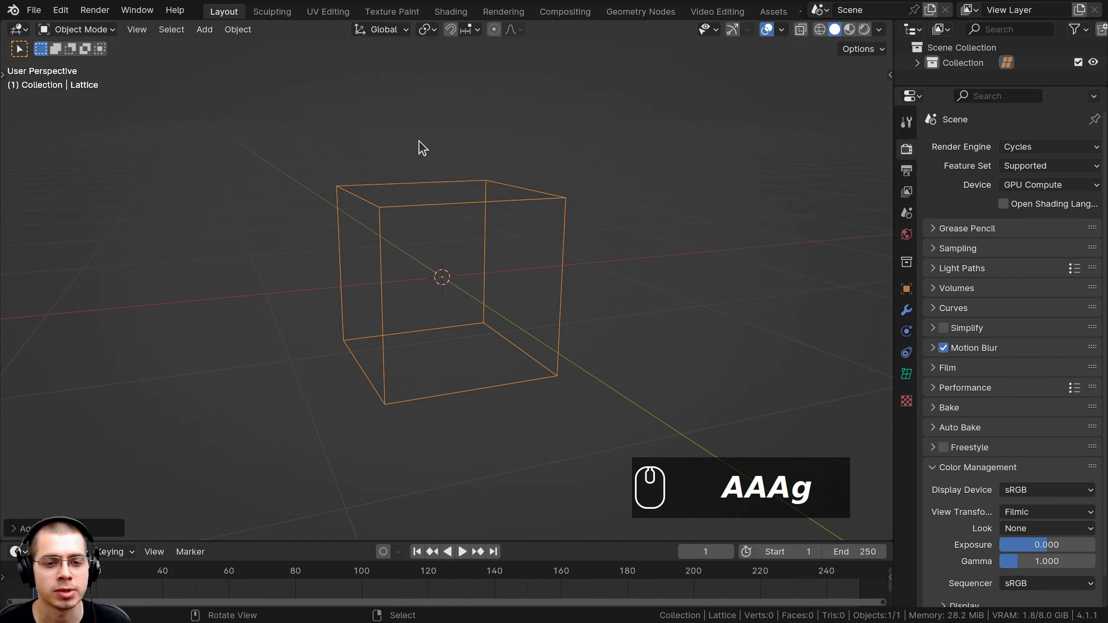
pyautogui.press('x')
# Step: Add a Monkey mesh at the scene origin
pyautogui.hotkey('shift', 'a')
pyautogui.moveTo(393, 61)
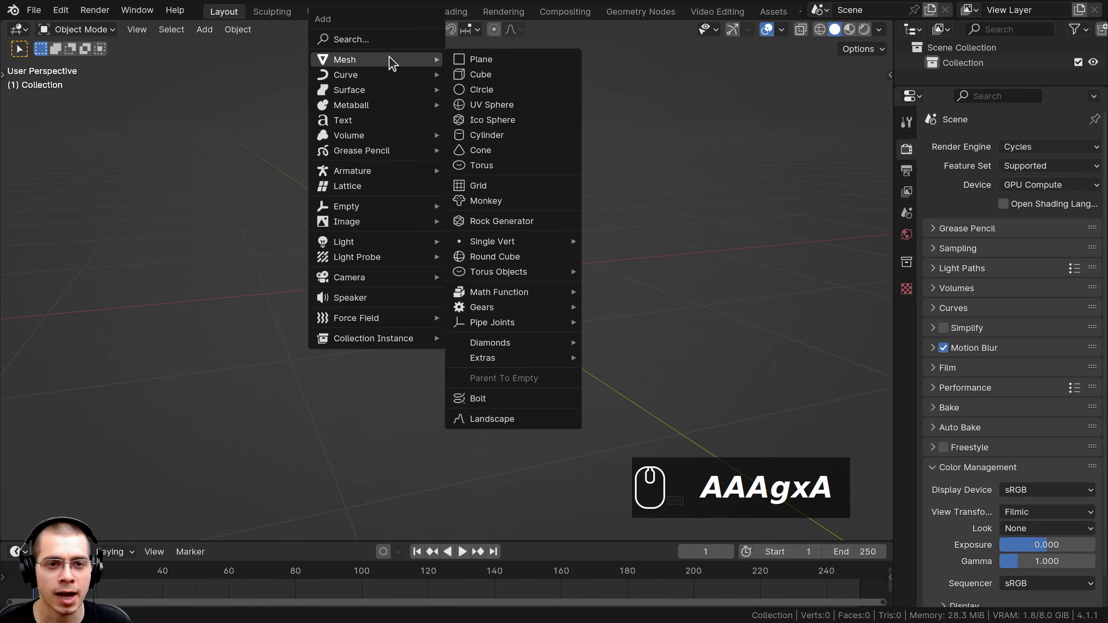
pyautogui.click(480, 201)
# Step: Give the monkey head a Subdivision Surface modifier with viewport level 3 and apply it
pyautogui.moveTo(466, 200); pyautogui.dragTo(430, 226, button='middle')
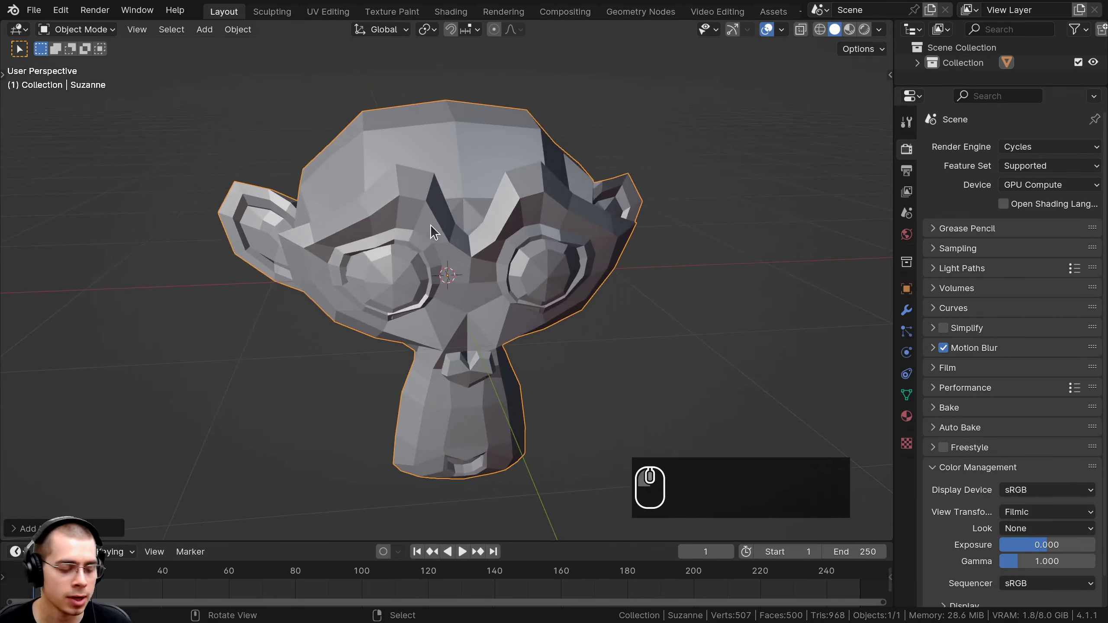
pyautogui.scroll(-1, 430, 226)
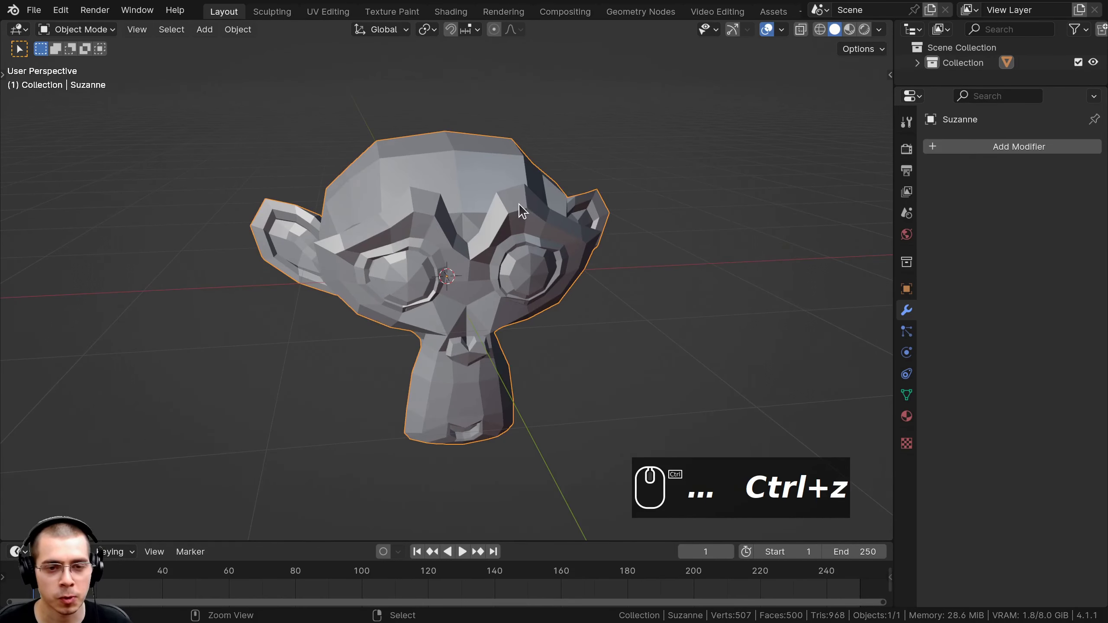
pyautogui.hotkey('ctrl', '3')
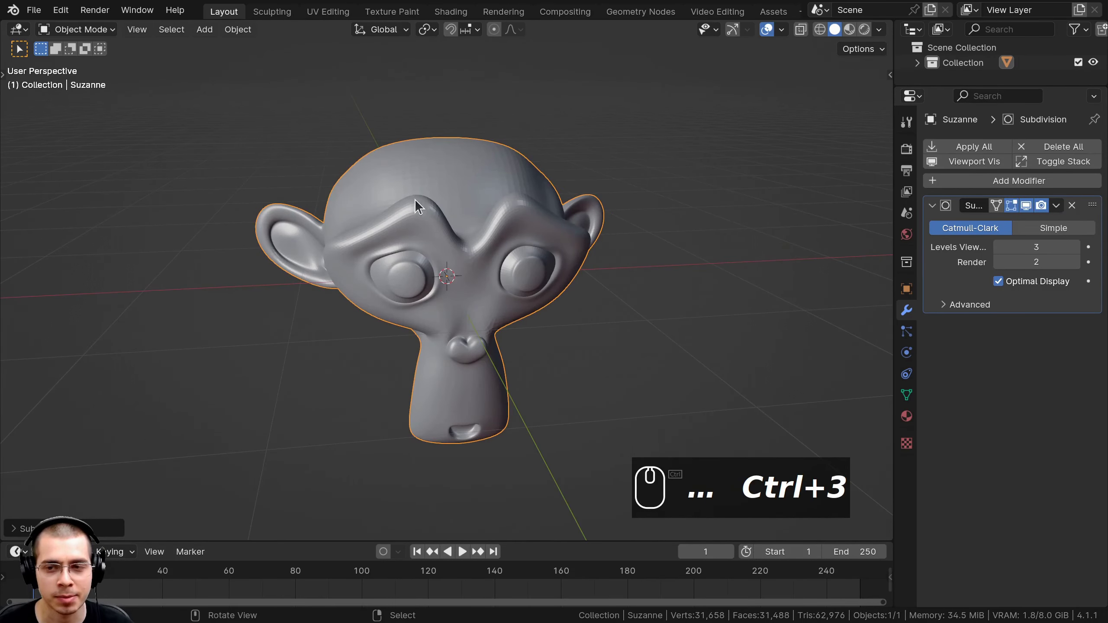
pyautogui.click(1056, 206)
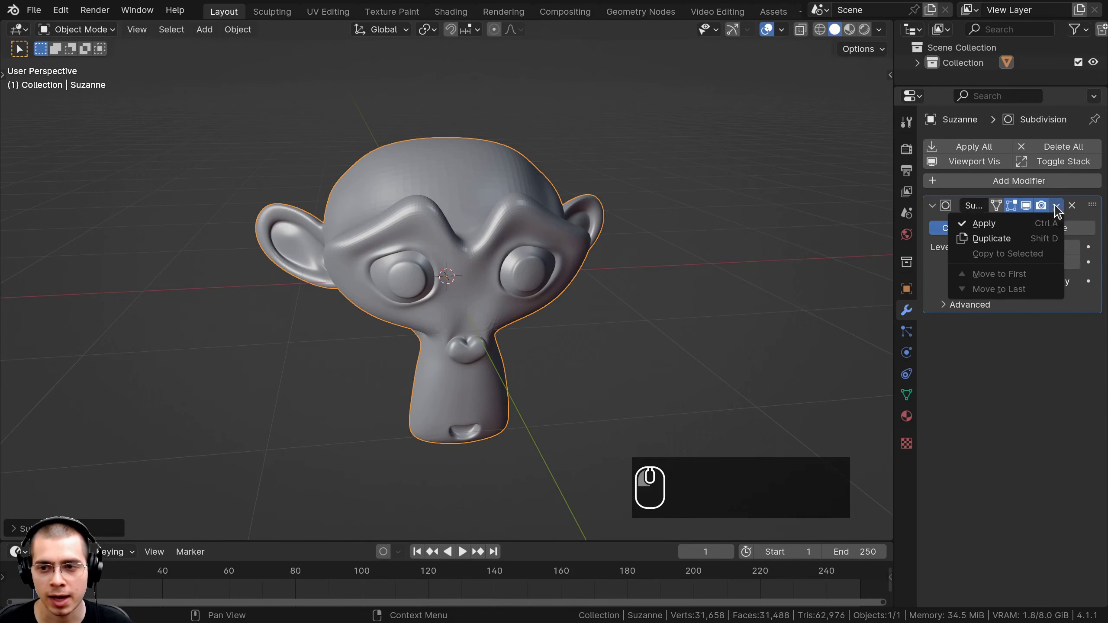
pyautogui.click(1034, 223)
# Step: Shade the monkey head smooth
pyautogui.press('w')
pyautogui.click(442, 136)
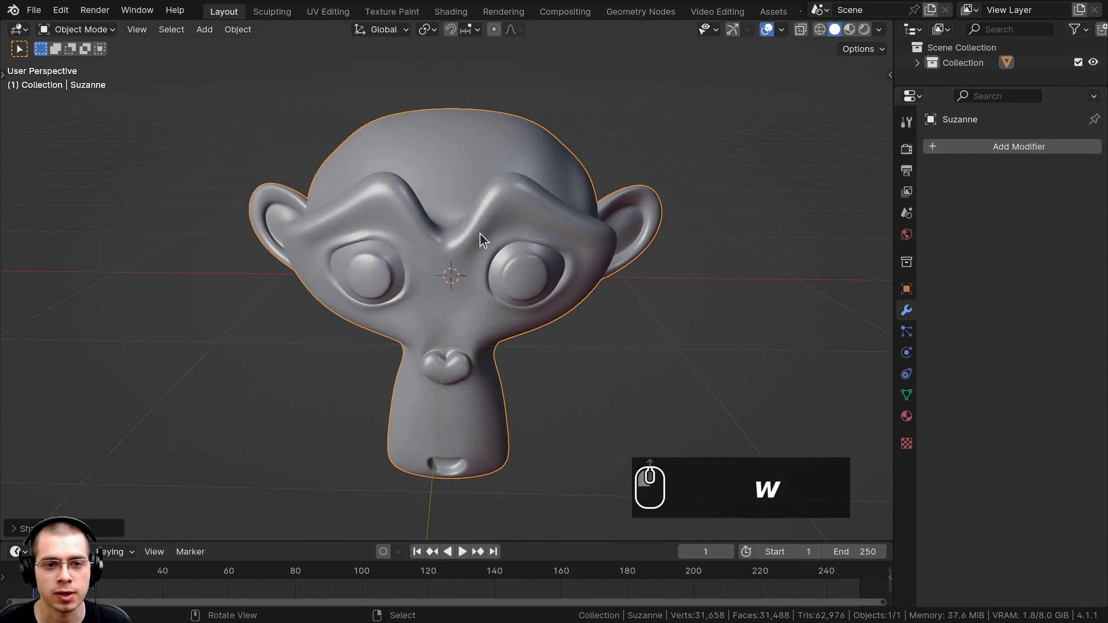
pyautogui.scroll(-3, 480, 233)
pyautogui.press('g')
pyautogui.rightClick(498, 178)
# Step: Add a lattice around the monkey and scale it up until it encloses the whole head
pyautogui.scroll(2, 481, 163)
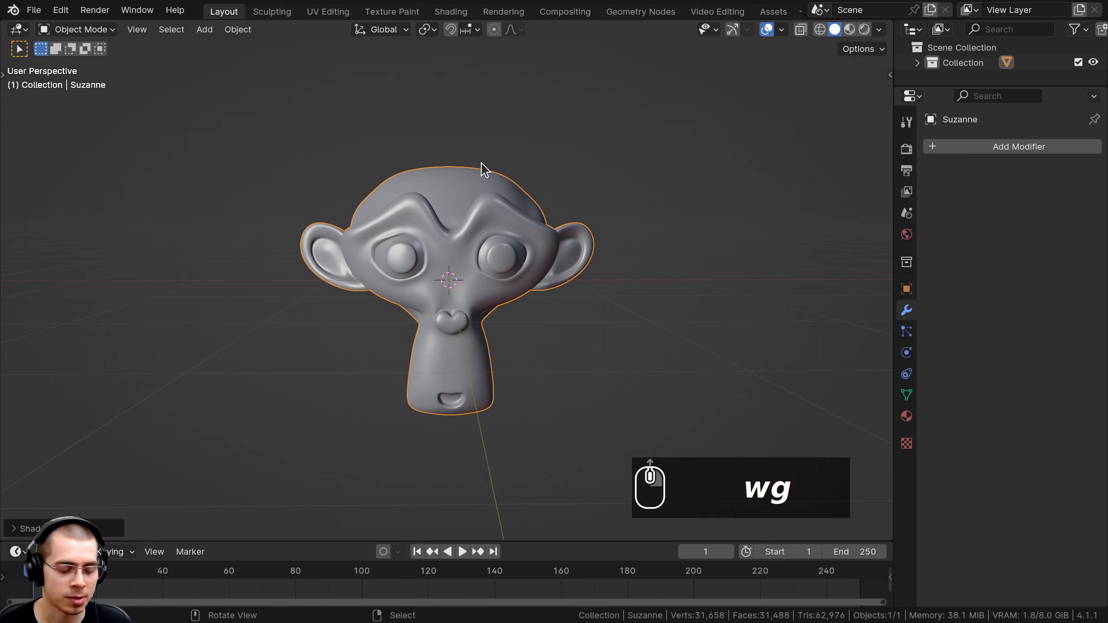
pyautogui.hotkey('shift', 'a')
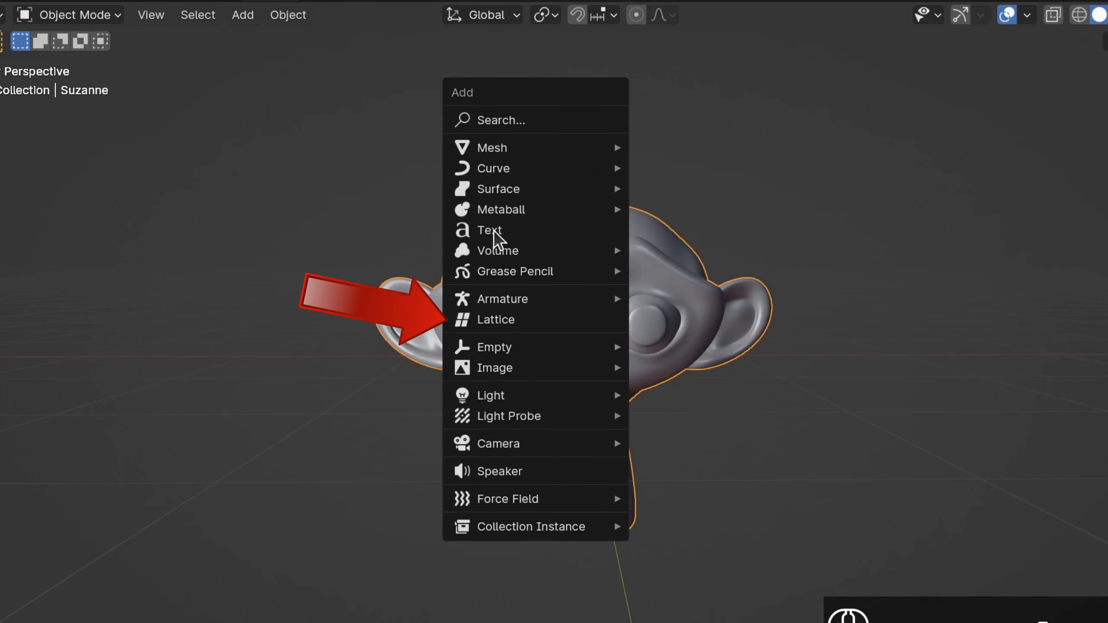
pyautogui.click(536, 328)
pyautogui.press('s')
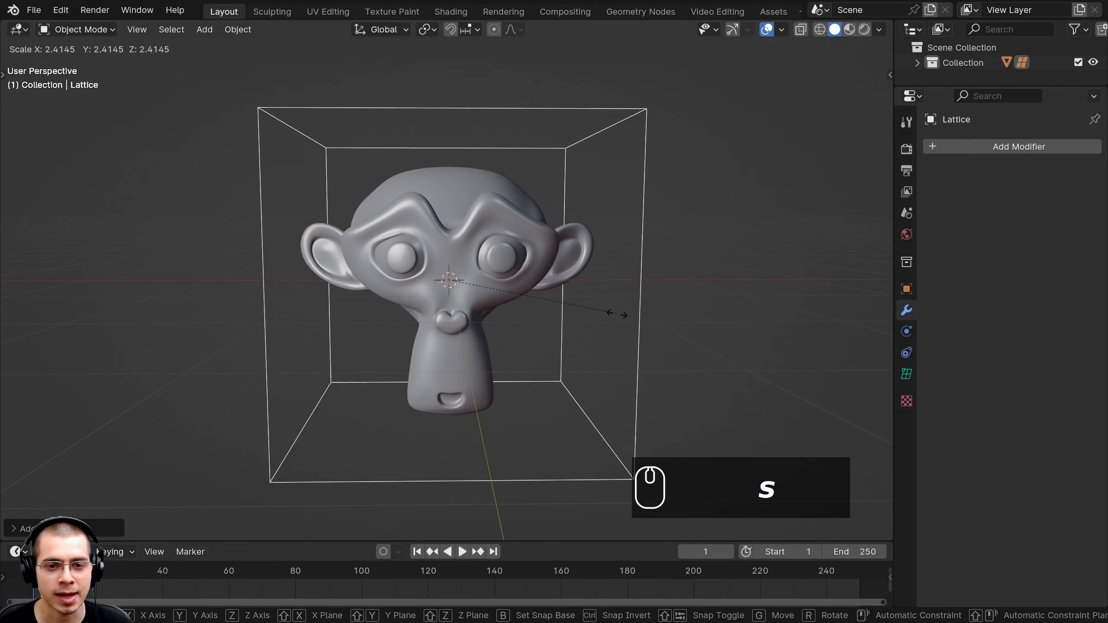
pyautogui.click(558, 280)
pyautogui.press('s')
pyautogui.moveTo(559, 280); pyautogui.dragTo(495, 211, button='middle')
pyautogui.click(503, 341)
pyautogui.press('s')
pyautogui.click(528, 342)
pyautogui.hotkey('ctrl', 'b')
pyautogui.press('Return')
pyautogui.press('g')
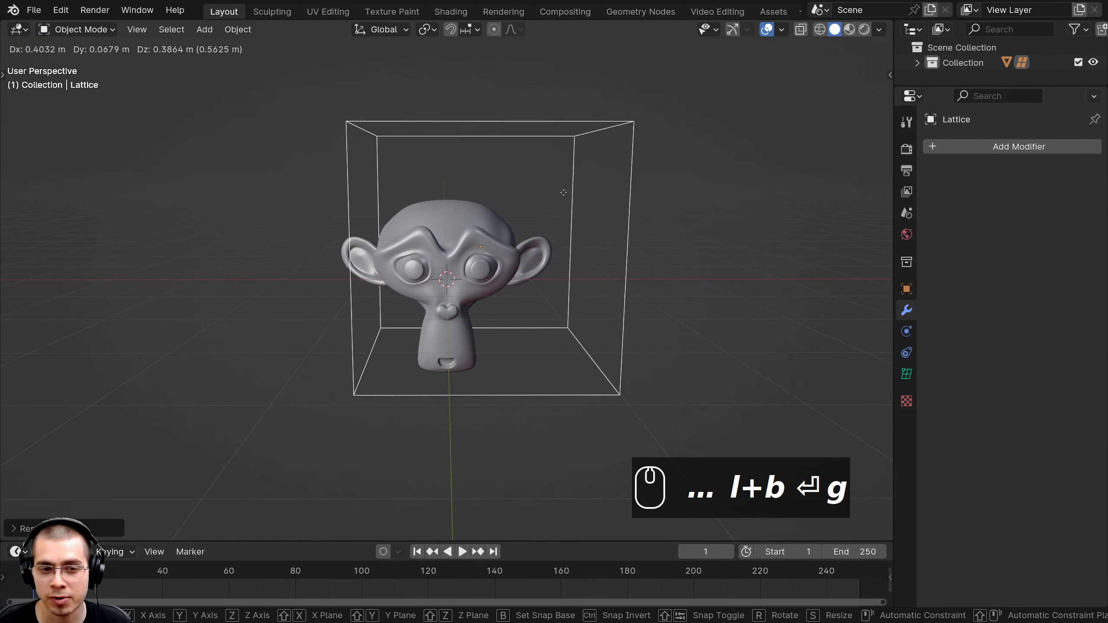
pyautogui.rightClick(564, 193)
# Step: Select the monkey head and add a Lattice modifier to it
pyautogui.rightClick(502, 226)
pyautogui.press('g')
pyautogui.rightClick(512, 202)
pyautogui.press('g')
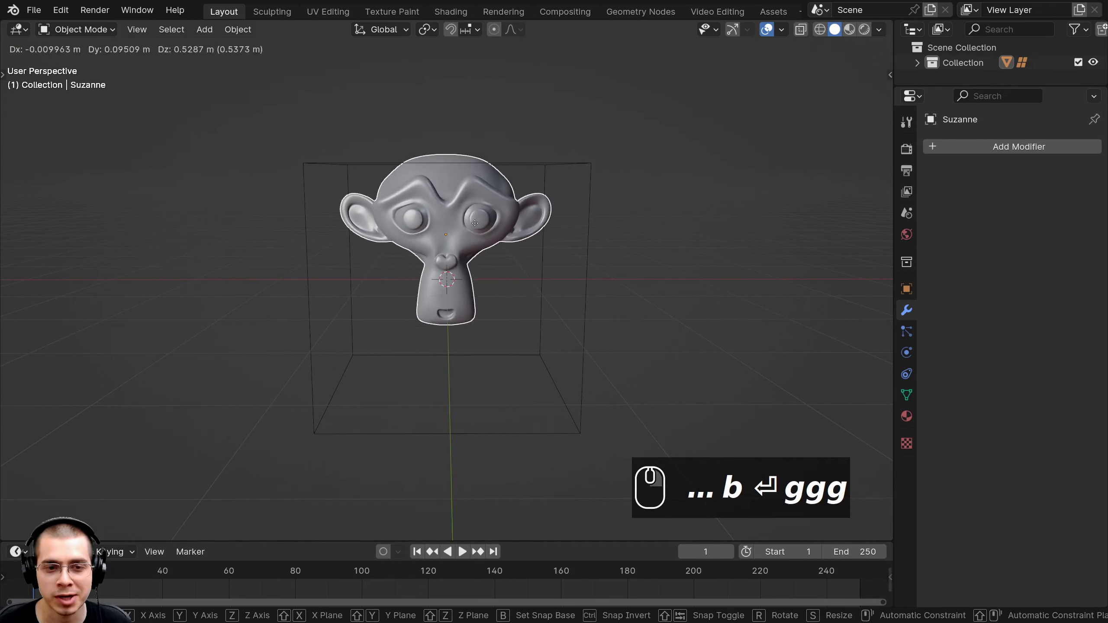
pyautogui.rightClick(453, 245)
pyautogui.click(1003, 147)
pyautogui.click(1003, 148)
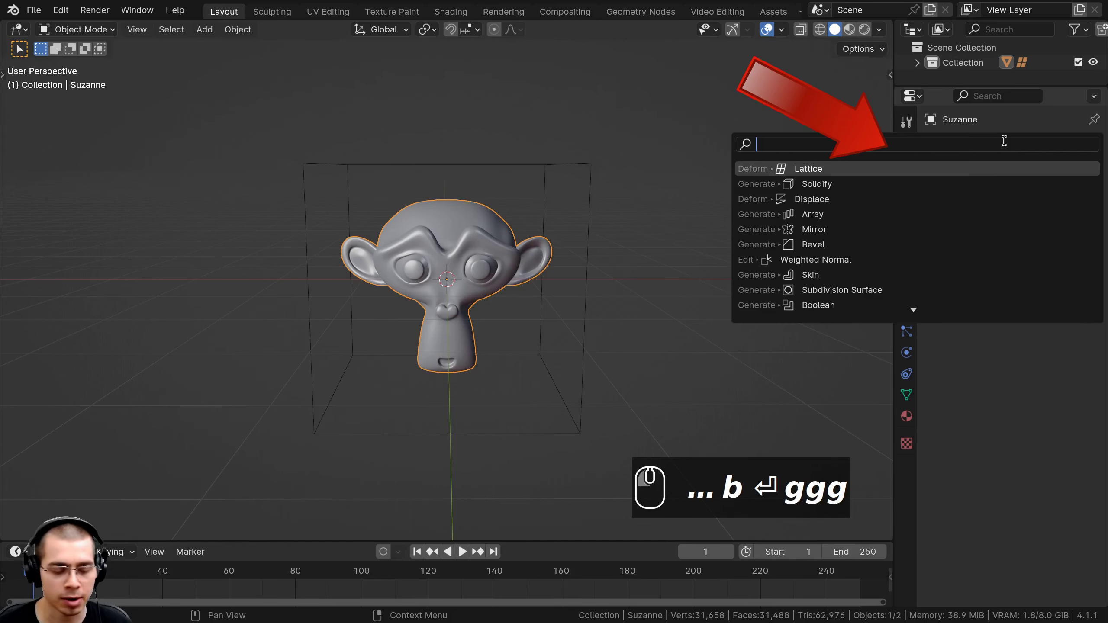
pyautogui.write('la')
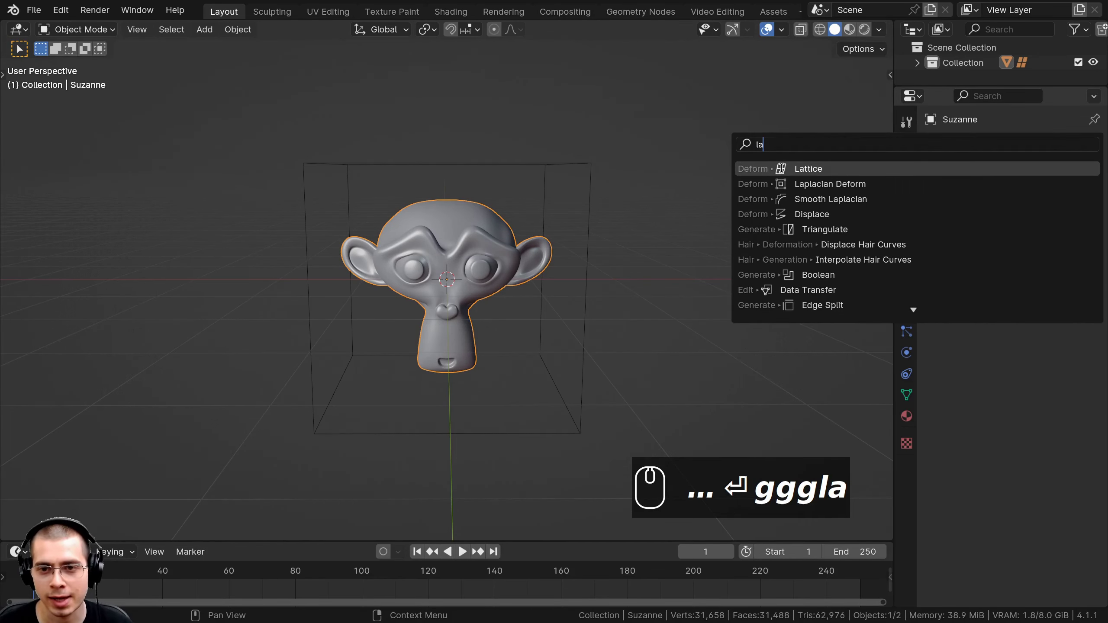
pyautogui.click(809, 169)
pyautogui.scroll(2, 817, 298)
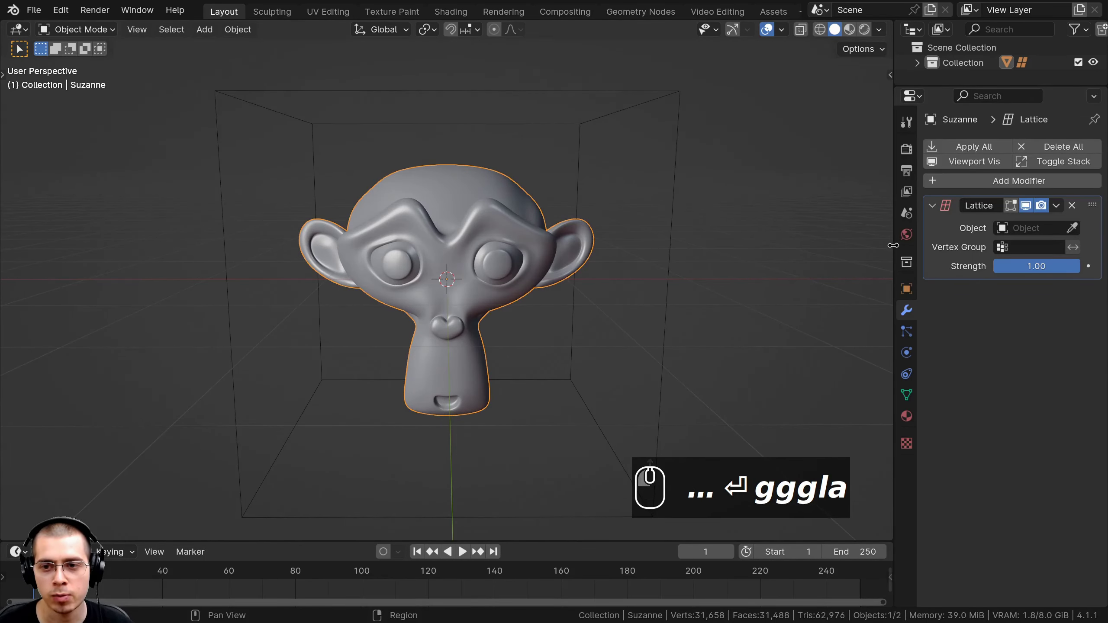
pyautogui.moveTo(894, 245); pyautogui.dragTo(810, 246)
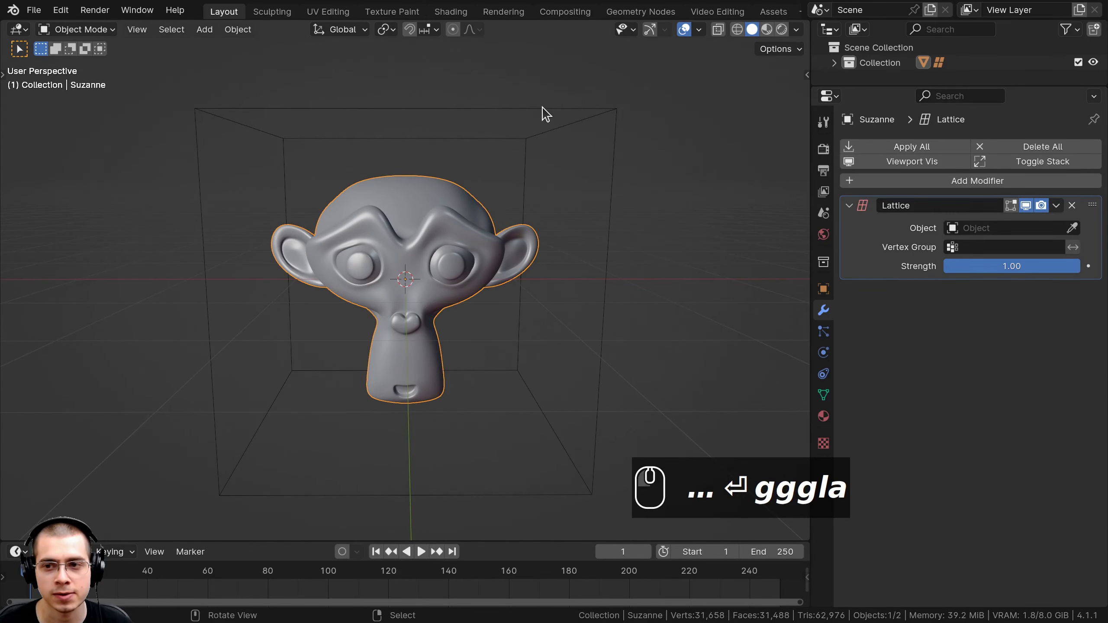
# Step: Try moving the whole lattice object around the monkey head, freely and along the Z axis
pyautogui.press('g')
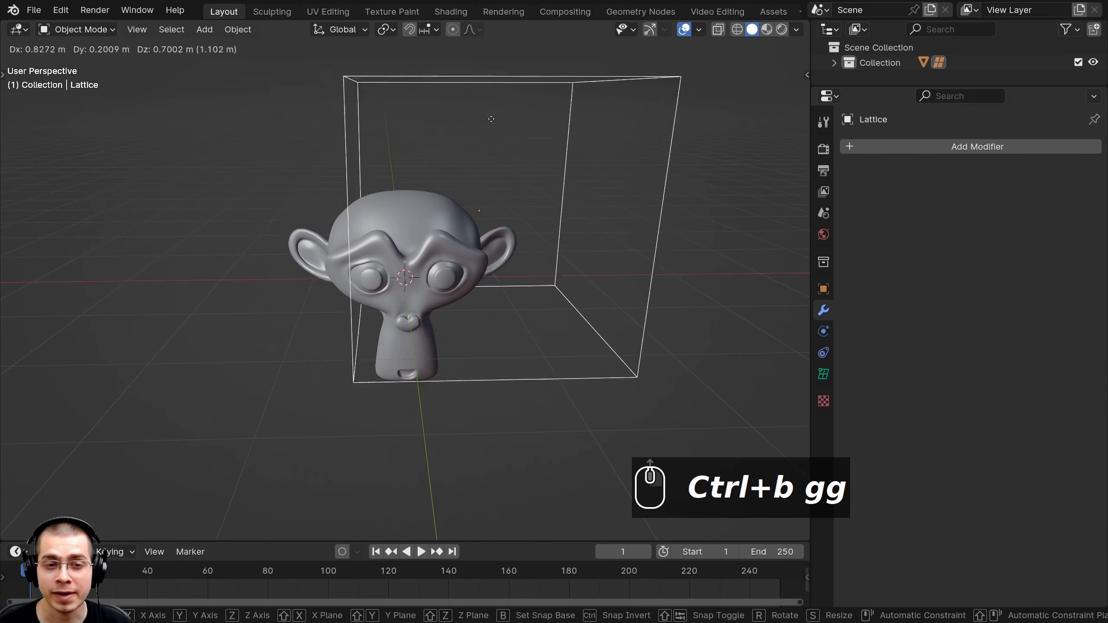
pyautogui.rightClick(340, 87)
pyautogui.scroll(-1, 361, 222)
pyautogui.press('g')
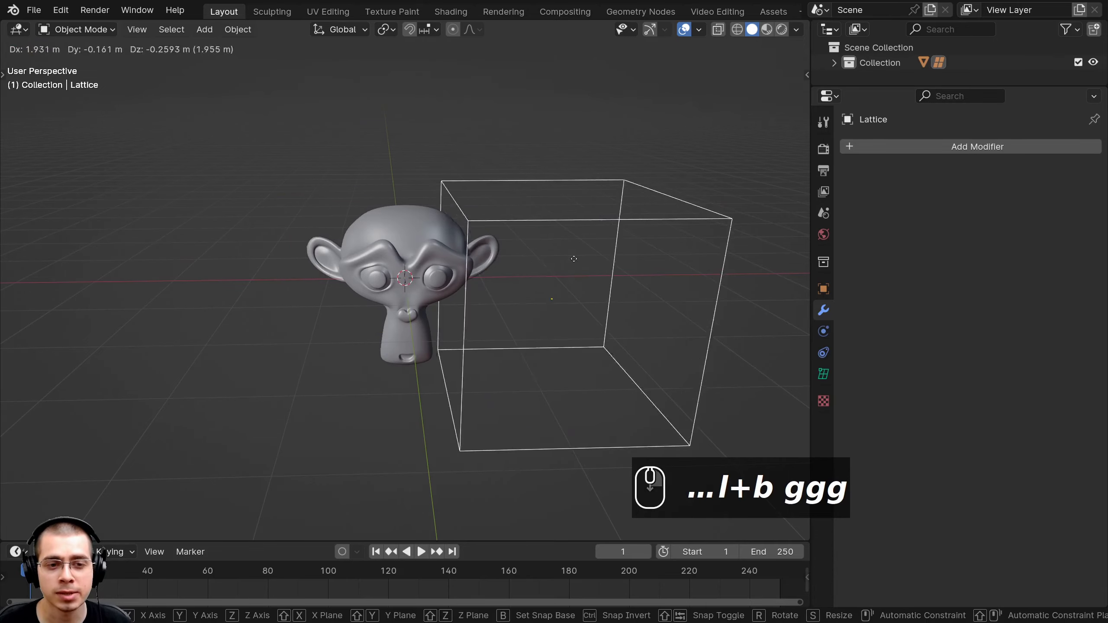
pyautogui.rightClick(480, 192)
pyautogui.press('g')
pyautogui.press('z')
pyautogui.rightClick(458, 192)
pyautogui.press('g')
pyautogui.moveTo(489, 214); pyautogui.dragTo(611, 215, button='middle')
pyautogui.rightClick(477, 216)
# Step: Put the lattice into Edit Mode
pyautogui.moveTo(478, 216); pyautogui.dragTo(496, 170, button='middle')
pyautogui.scroll(1, 497, 170)
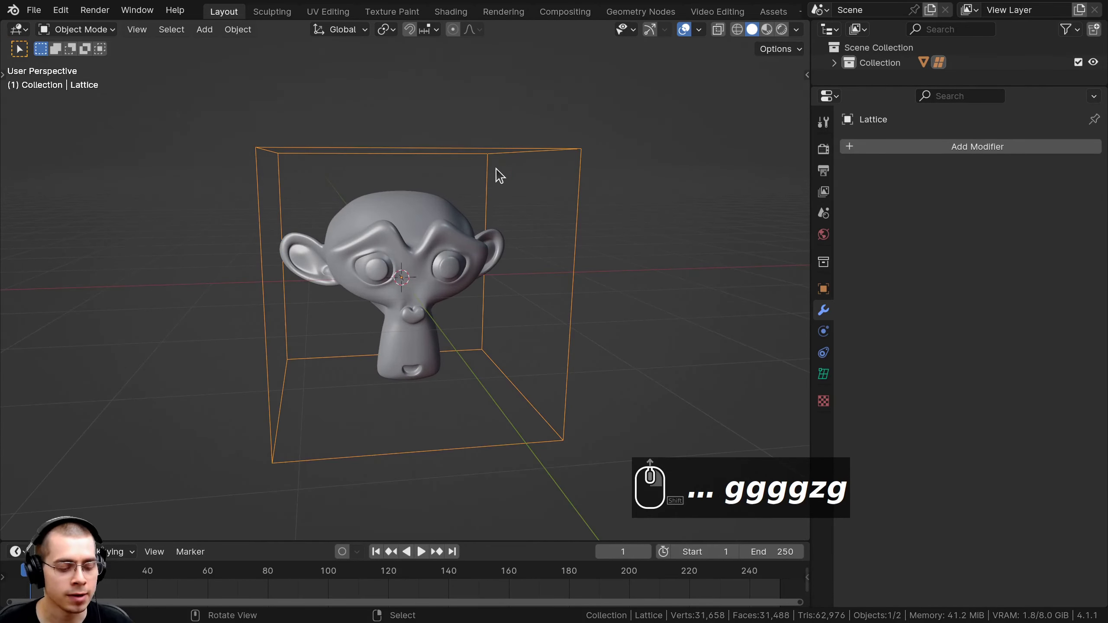
pyautogui.press('Tab')
pyautogui.click(58, 30)
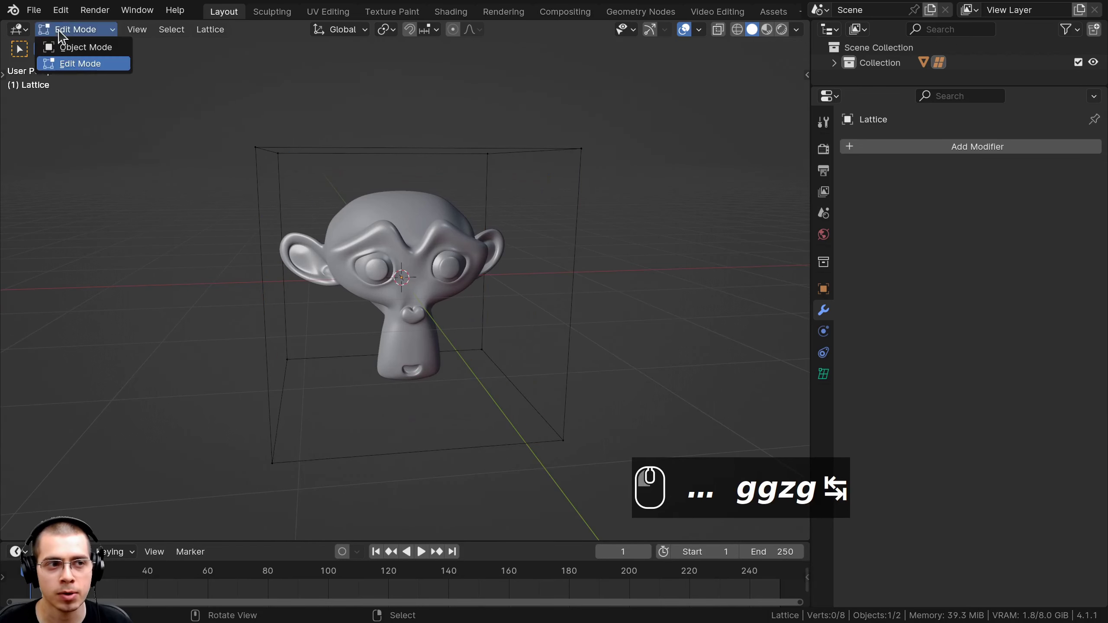
pyautogui.click(66, 48)
pyautogui.click(66, 29)
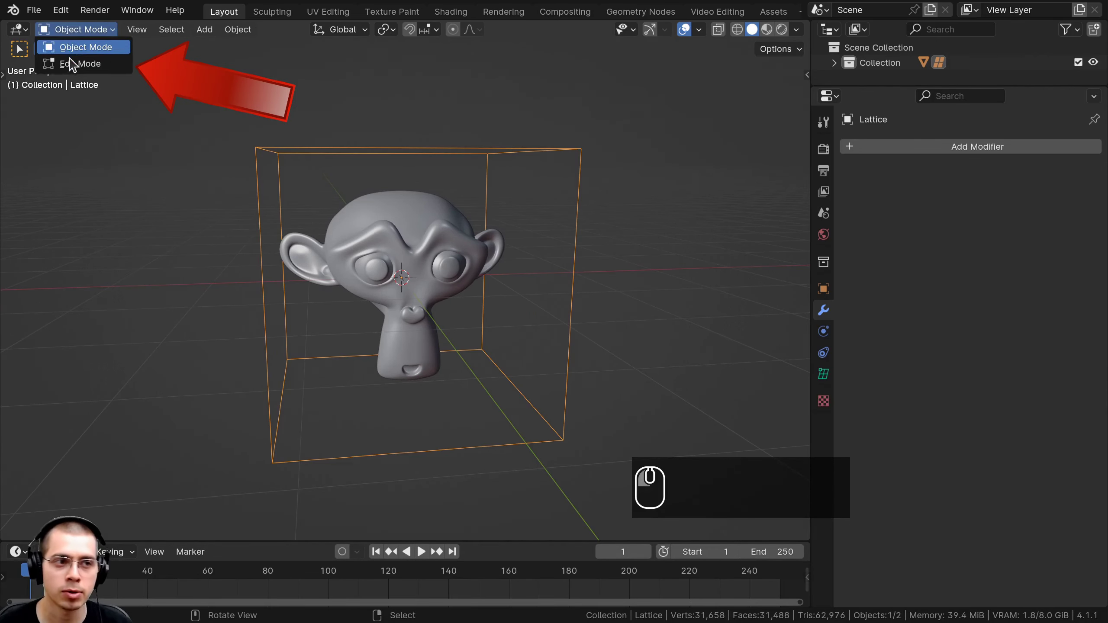
pyautogui.click(80, 64)
# Step: Try pulling one upper front corner point of the lattice outward to deform the monkey head
pyautogui.moveTo(397, 153); pyautogui.dragTo(437, 172, button='middle')
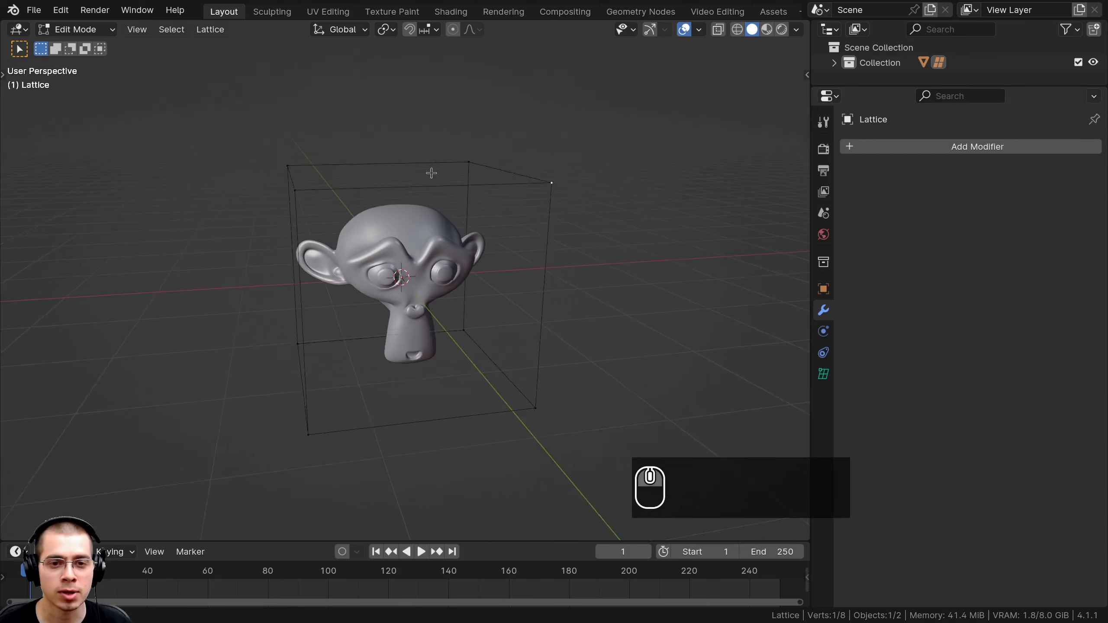
pyautogui.click(469, 167)
pyautogui.press('g')
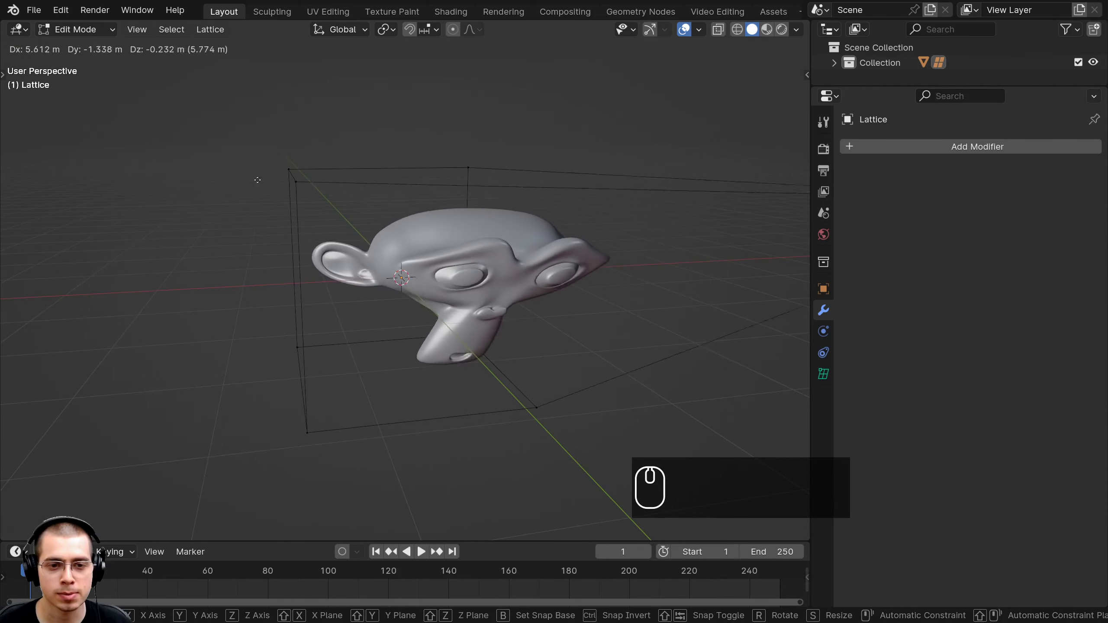
pyautogui.rightClick(270, 237)
# Step: Try scaling, rotating and moving the two upper corner points on one side of the lattice
pyautogui.moveTo(509, 251); pyautogui.dragTo(505, 238, button='middle')
pyautogui.scroll(-1, 505, 238)
pyautogui.scroll(1, 502, 187)
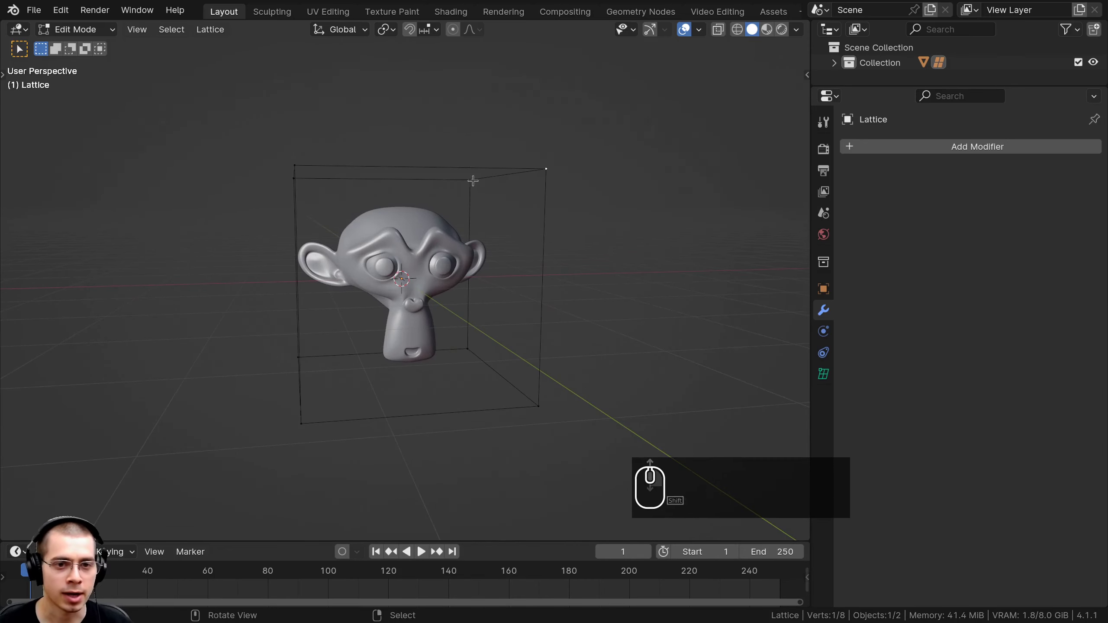
pyautogui.moveTo(473, 181); pyautogui.dragTo(470, 161, button='middle')
pyautogui.press('s')
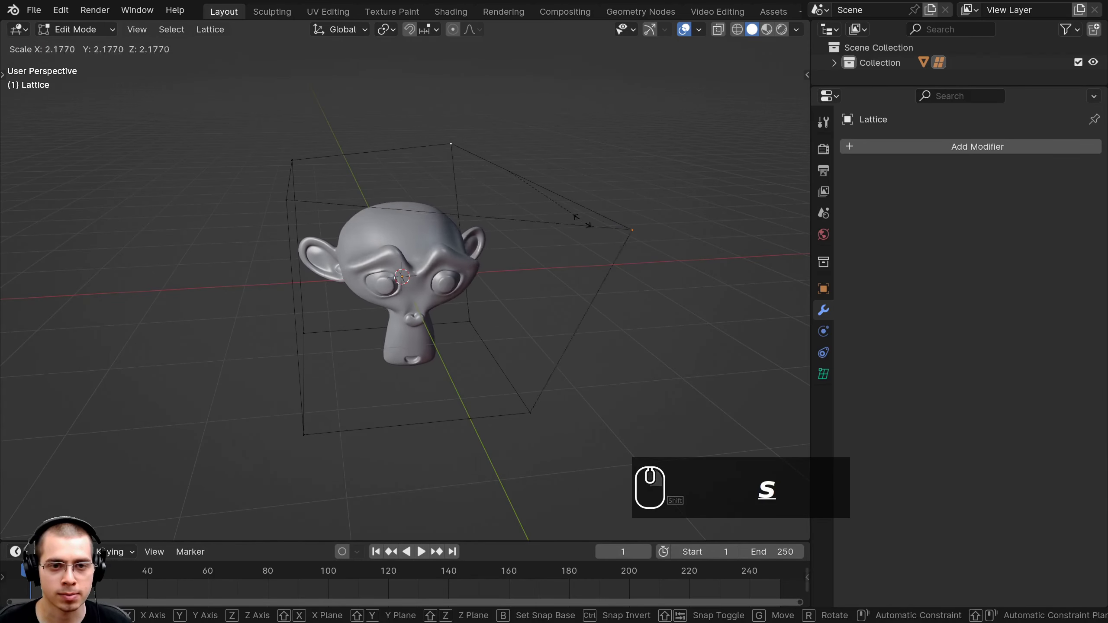
pyautogui.rightClick(576, 220)
pyautogui.press('r')
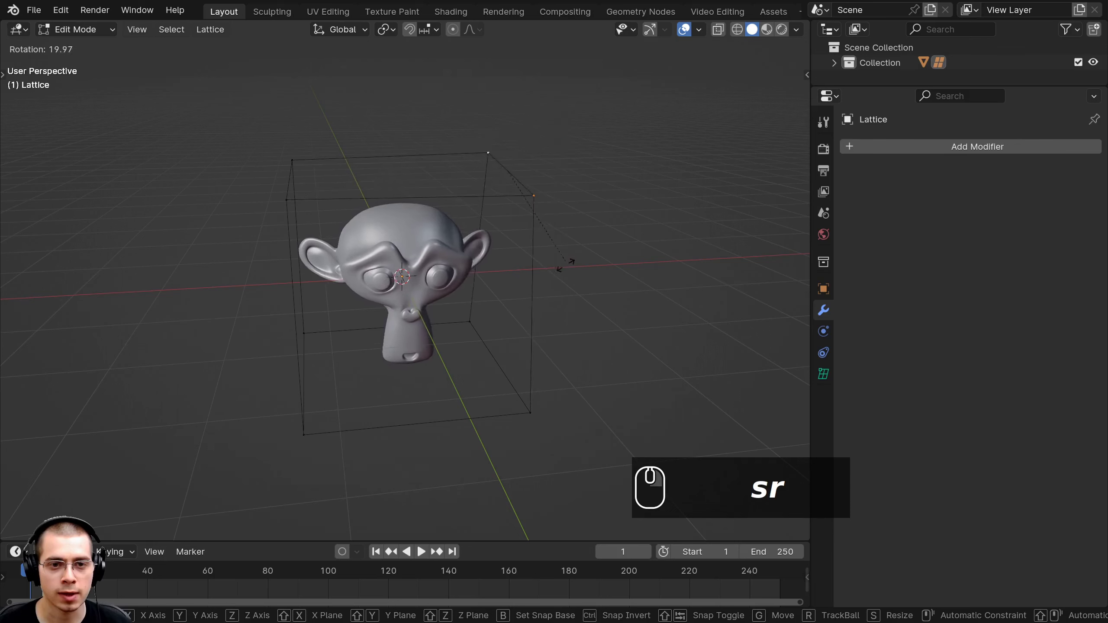
pyautogui.press('g')
pyautogui.moveTo(306, 166); pyautogui.dragTo(257, 127, button='middle')
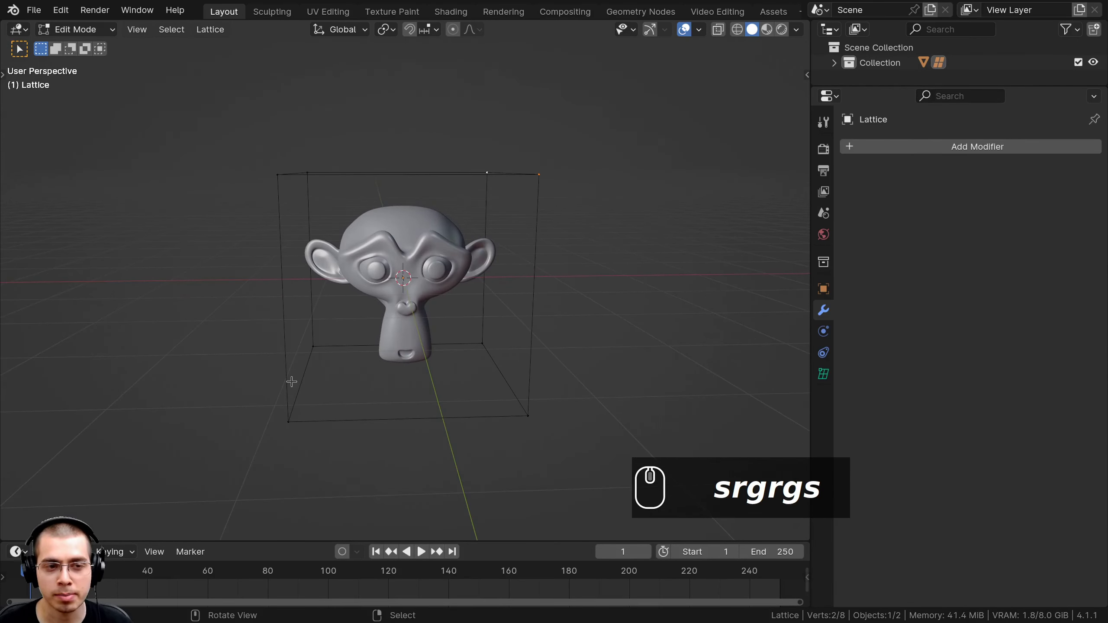
# Step: Set the lattice resolution to 4 in U, V and W
pyautogui.click(824, 375)
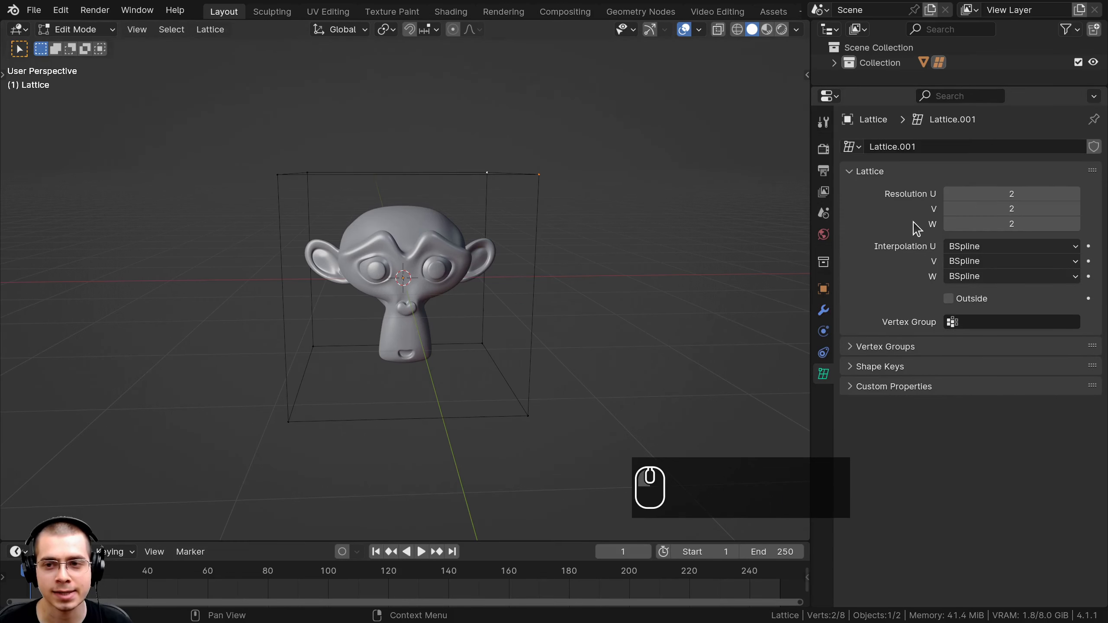
pyautogui.click(1076, 193)
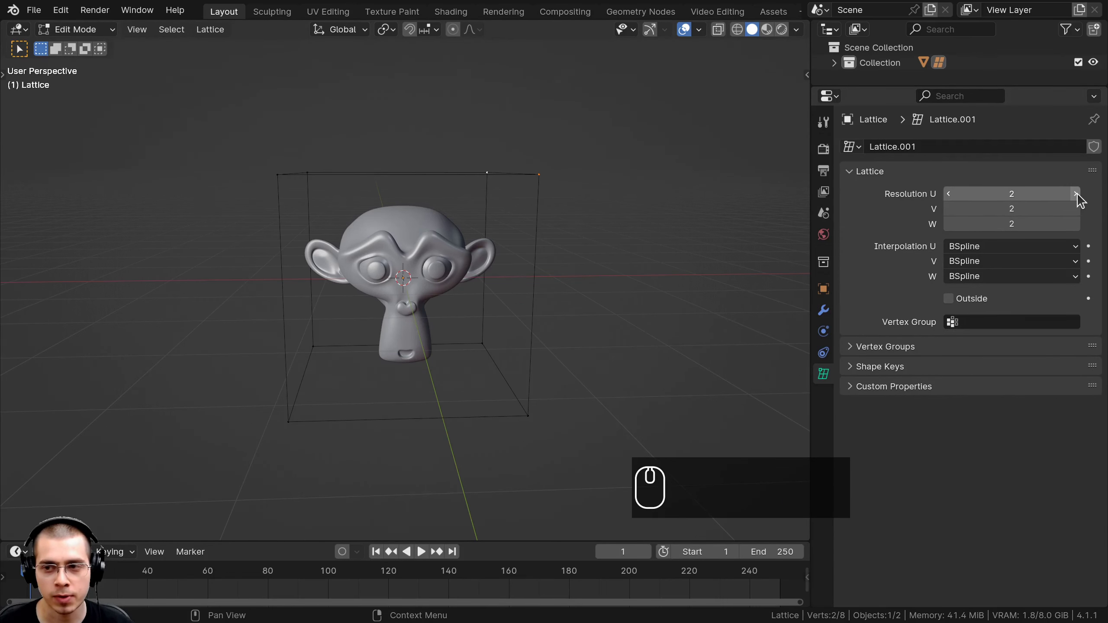
pyautogui.click(1076, 208)
pyautogui.click(1075, 224)
pyautogui.moveTo(576, 196); pyautogui.dragTo(620, 206, button='middle')
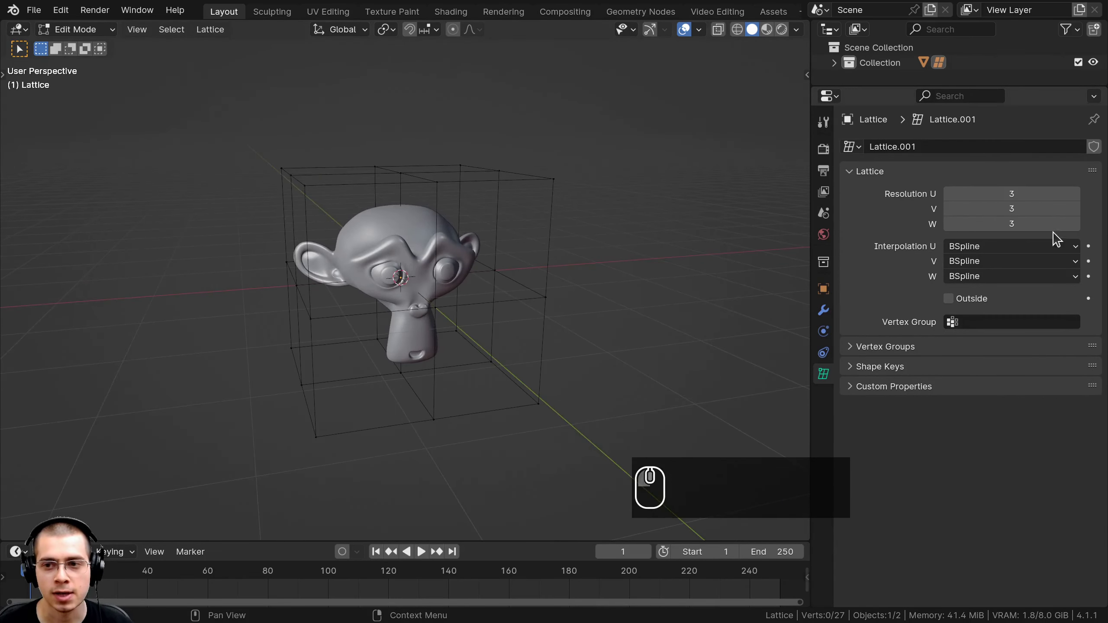
pyautogui.click(1076, 209)
pyautogui.click(1076, 224)
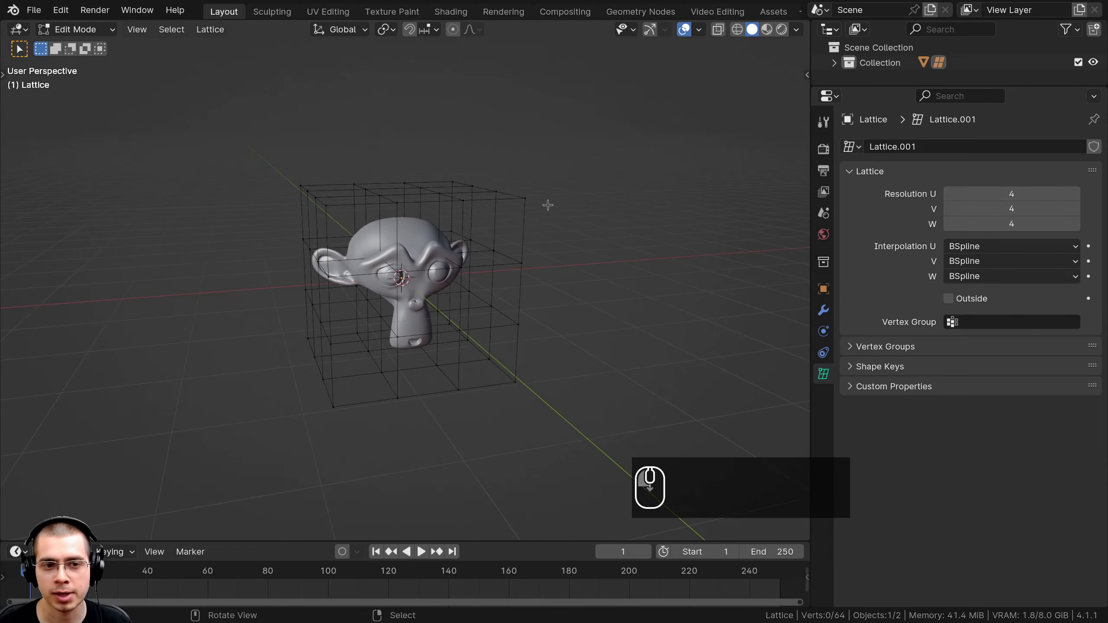
# Step: Try moving a single upper corner point of the subdivided lattice
pyautogui.click(521, 199)
pyautogui.moveTo(547, 203); pyautogui.dragTo(421, 233, button='middle')
pyautogui.press('g')
pyautogui.rightClick(518, 208)
pyautogui.scroll(3, 519, 208)
pyautogui.press('g')
pyautogui.rightClick(490, 183)
pyautogui.scroll(-2, 489, 183)
pyautogui.moveTo(498, 184); pyautogui.dragTo(527, 176, button='middle')
pyautogui.press('g')
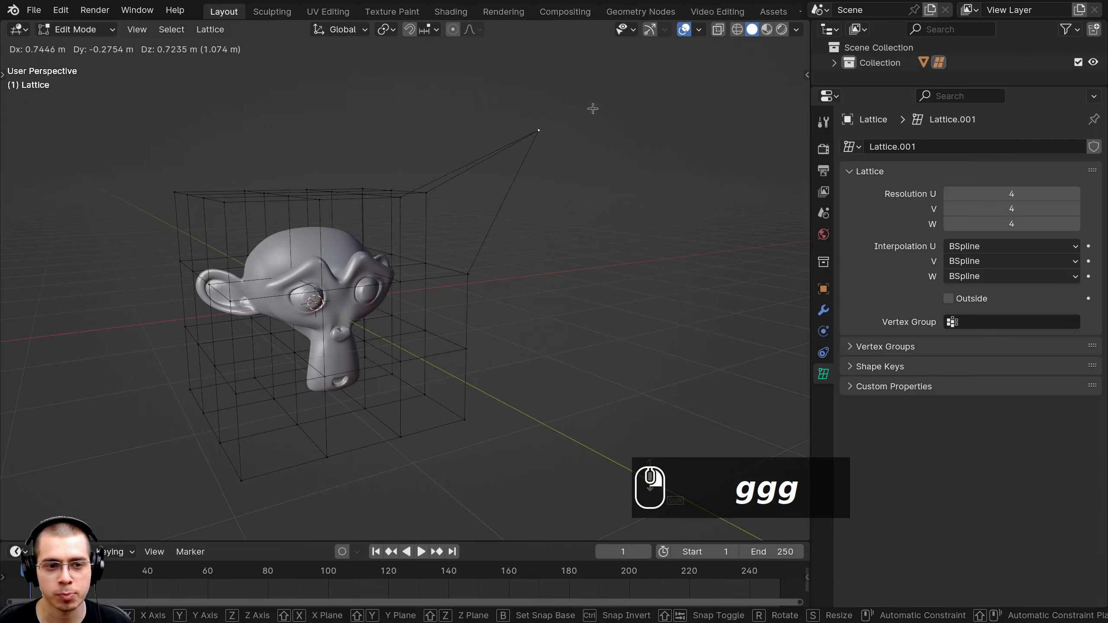
pyautogui.rightClick(593, 108)
# Step: Box-select a group of points around the lattice's upper front corner and try moving them together
pyautogui.scroll(2, 383, 229)
pyautogui.scroll(-3, 388, 208)
pyautogui.moveTo(388, 208); pyautogui.dragTo(432, 208, button='middle')
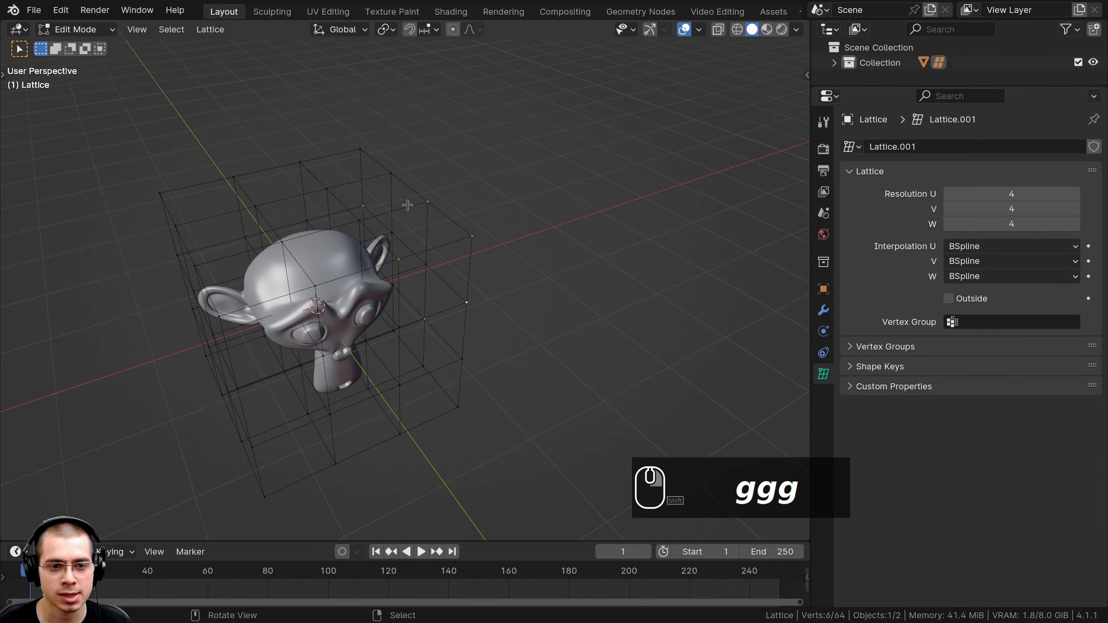
pyautogui.press('b')
pyautogui.moveTo(384, 179); pyautogui.dragTo(495, 292)
pyautogui.press('g')
pyautogui.moveTo(495, 292); pyautogui.dragTo(458, 201, button='middle')
pyautogui.rightClick(504, 180)
pyautogui.press('g')
pyautogui.rightClick(436, 218)
pyautogui.scroll(-1, 463, 188)
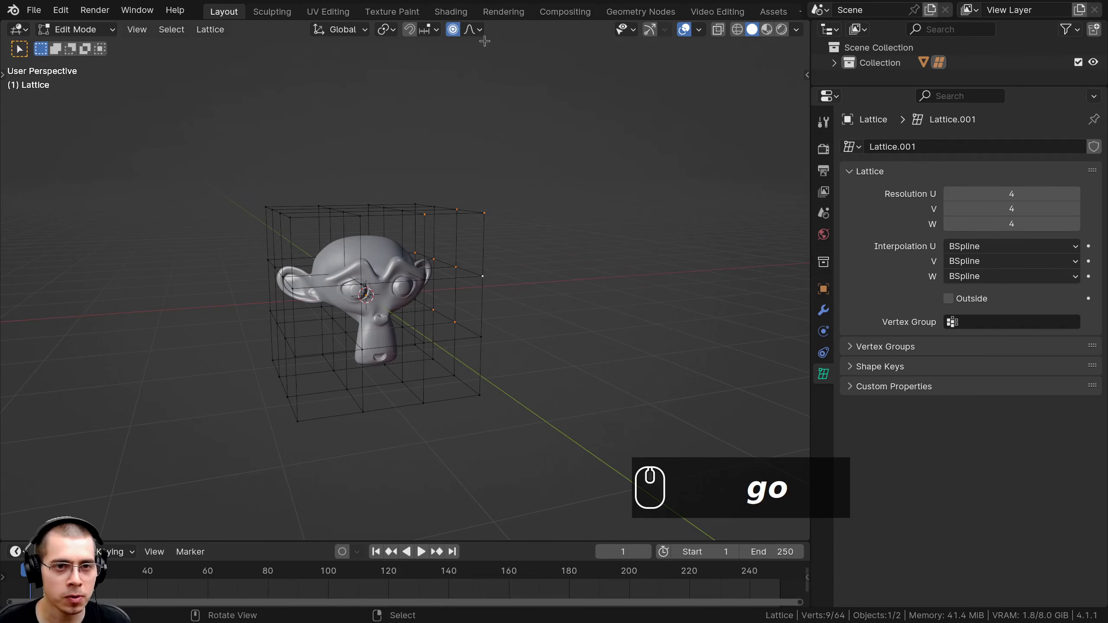
# Step: Try moving the lattice's upper corner point with a much larger proportional editing radius
pyautogui.rightClick(483, 213)
pyautogui.keyDown('shift'); pyautogui.moveTo(462, 274); pyautogui.dragTo(425, 287, button='middle'); pyautogui.keyUp('shift')
pyautogui.press('g')
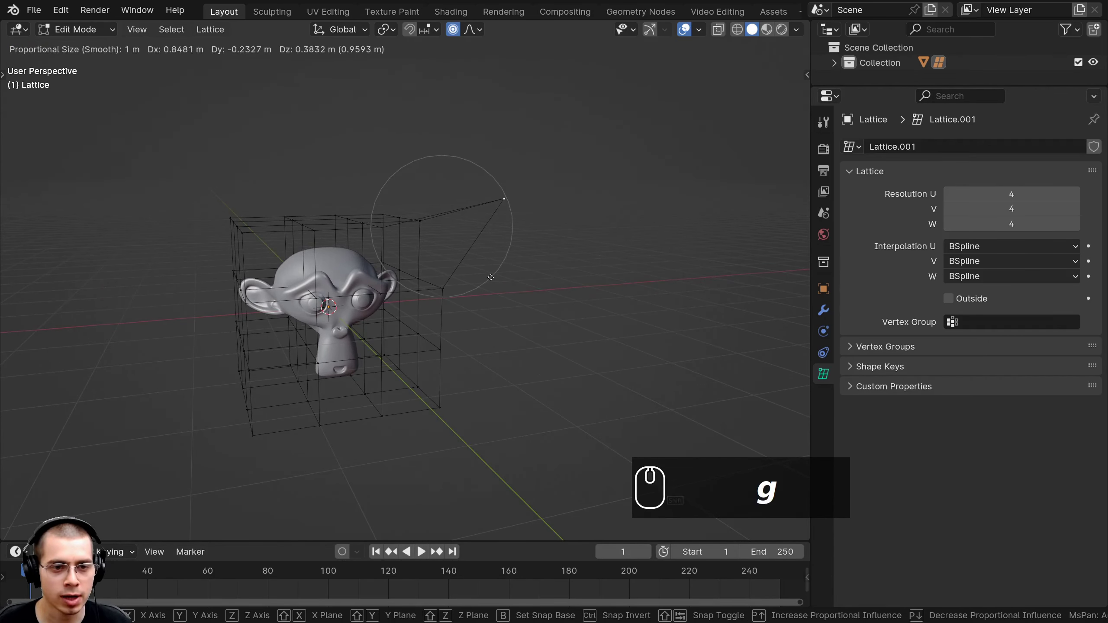
pyautogui.scroll(-3, 502, 278)
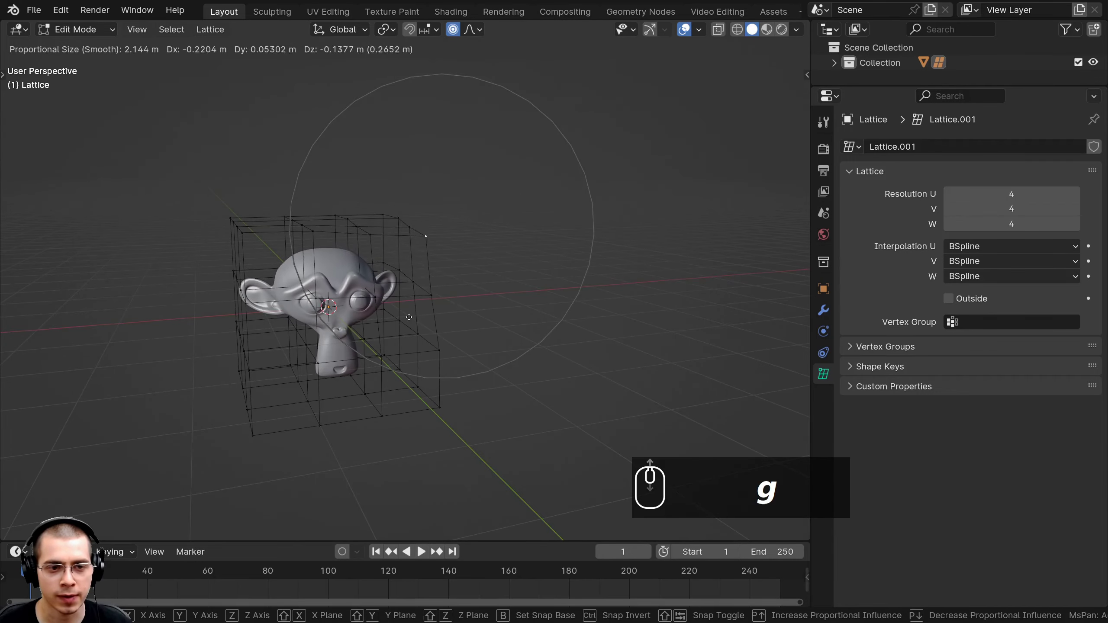
pyautogui.scroll(-6, 421, 310)
pyautogui.rightClick(477, 263)
pyautogui.moveTo(477, 263); pyautogui.dragTo(445, 235, button='middle')
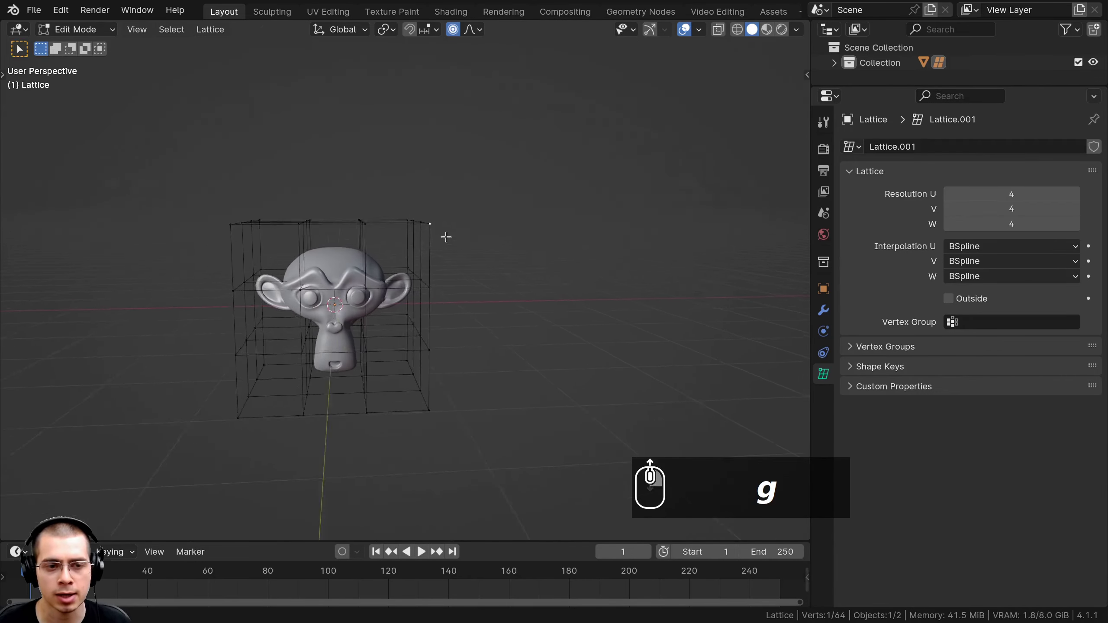
pyautogui.press('r')
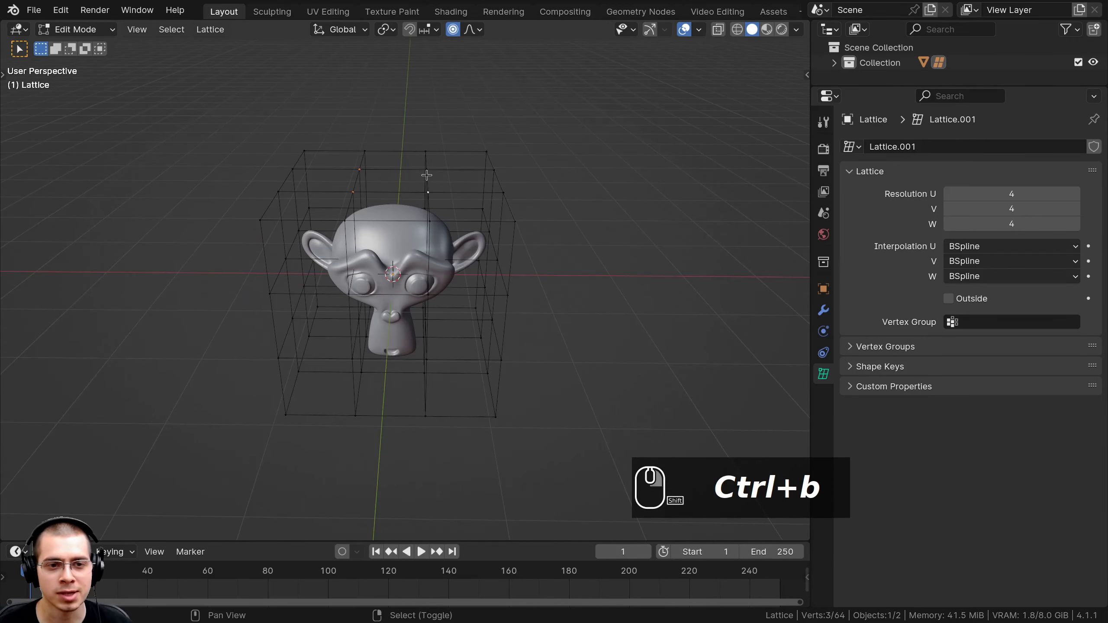
# Step: Raise the selected upper middle lattice points about 0.39 m along Z with proportional editing
pyautogui.moveTo(427, 177); pyautogui.dragTo(418, 155, button='middle')
pyautogui.press('g')
pyautogui.press('z')
pyautogui.scroll(3, 420, 140)
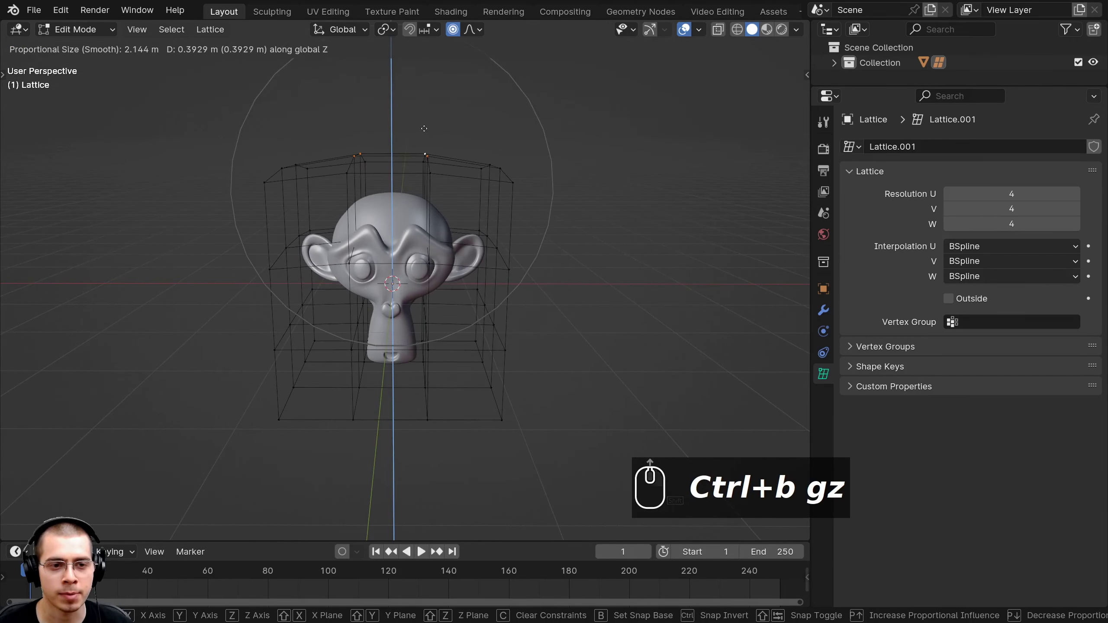
pyautogui.click(424, 131)
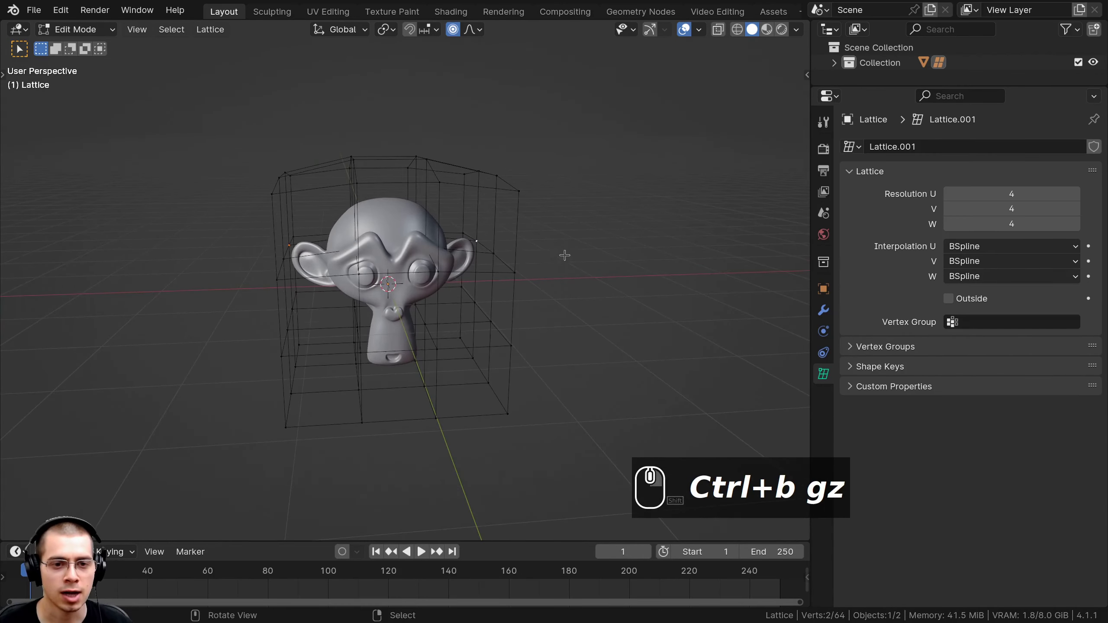
# Step: Scale the two side points near the ears outward by about 1.74 along X and return to Object Mode
pyautogui.press('s')
pyautogui.press('x')
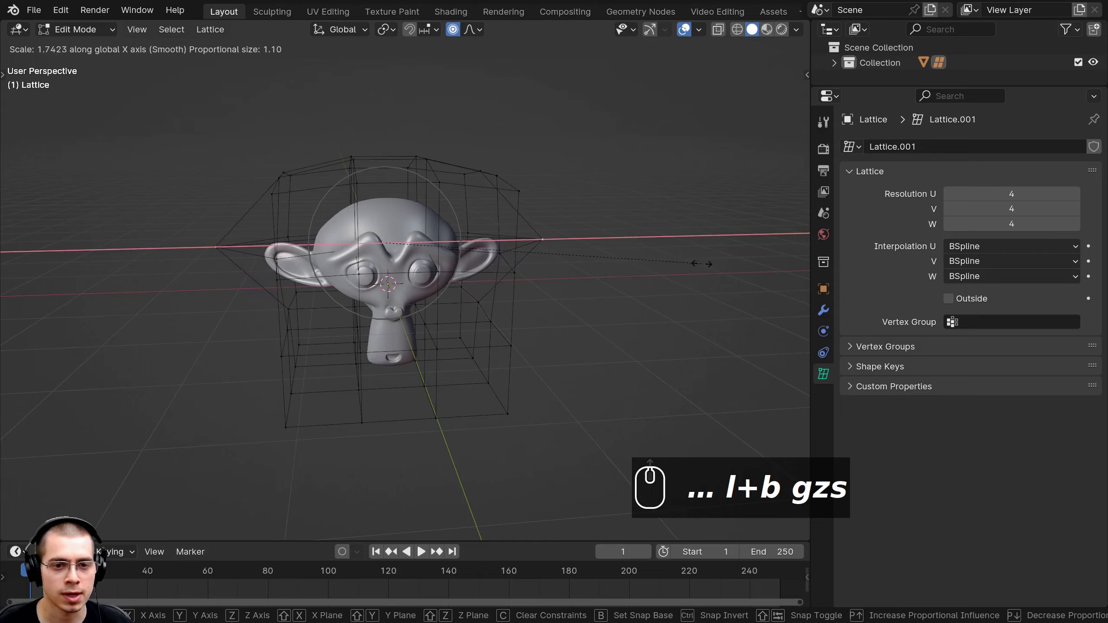
pyautogui.click(702, 264)
pyautogui.press('Tab')
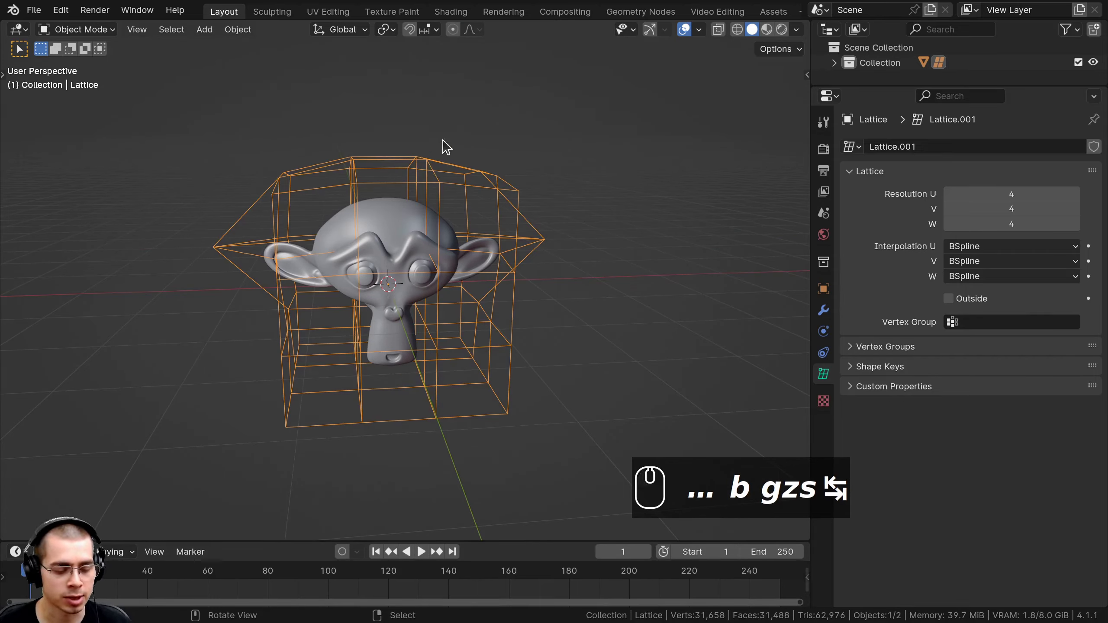
# Step: Try moving the whole lattice along Z, scaling it and rotating it in Object Mode
pyautogui.press('g')
pyautogui.press('z')
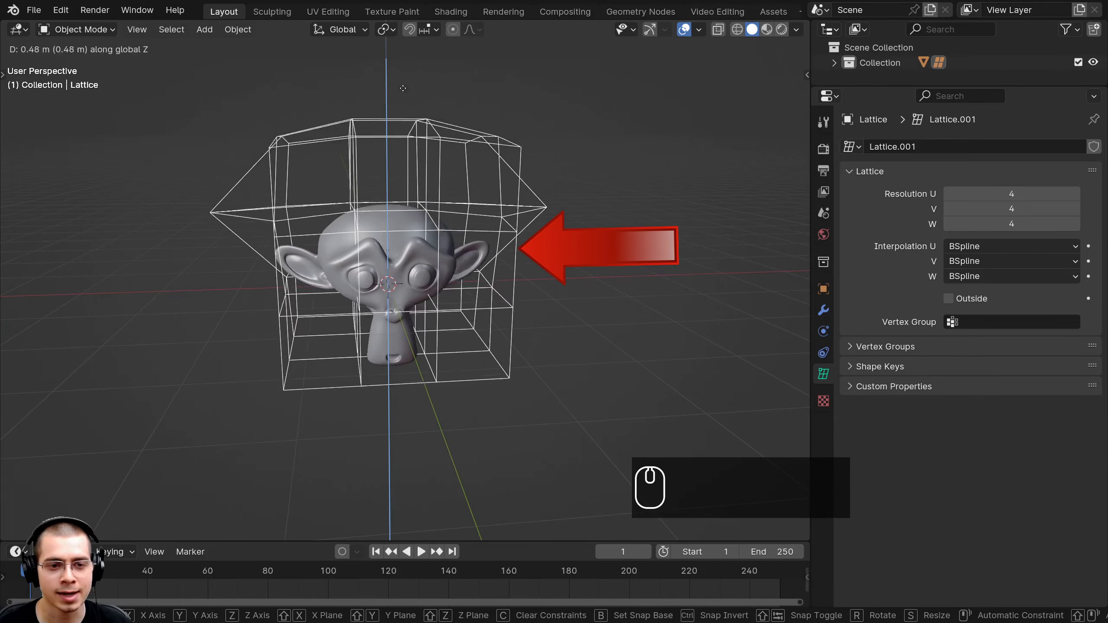
pyautogui.click(405, 117)
pyautogui.press('s')
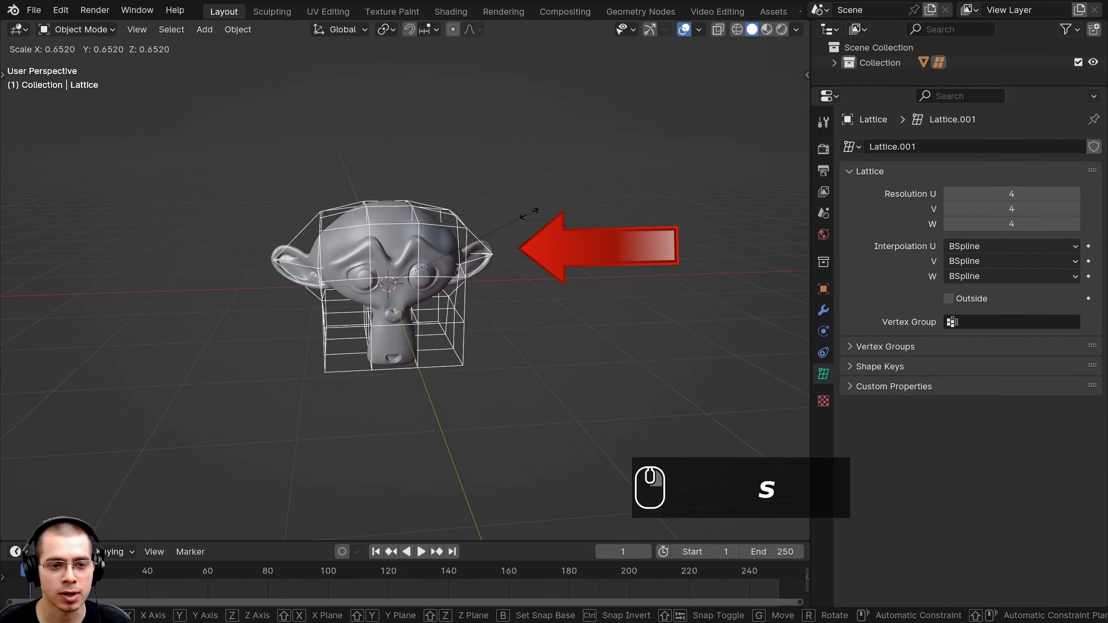
pyautogui.rightClick(630, 230)
pyautogui.press('r')
pyautogui.rightClick(578, 262)
# Step: Try lowering the whole lattice far below the head along Z, and also moving it freely
pyautogui.press('g')
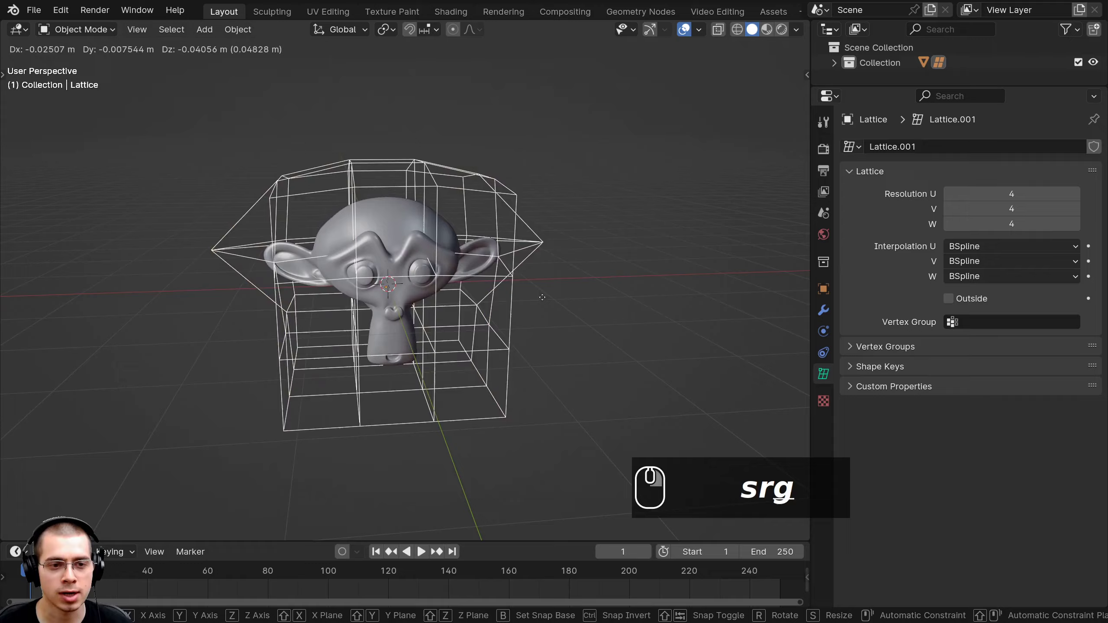
pyautogui.press('z')
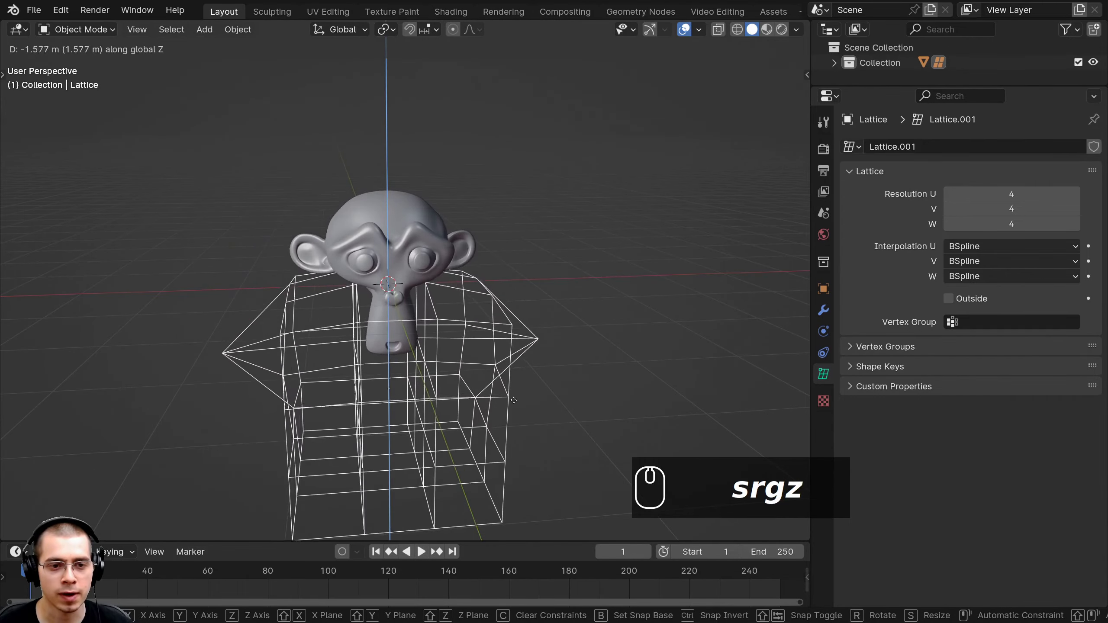
pyautogui.press('s')
pyautogui.press('g')
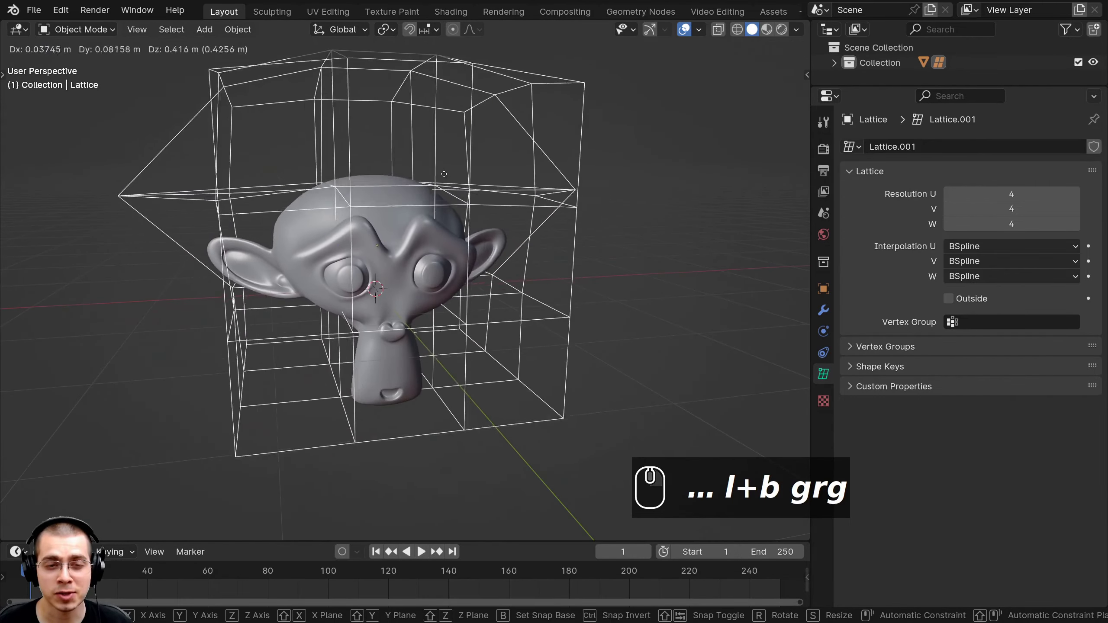
pyautogui.rightClick(425, 148)
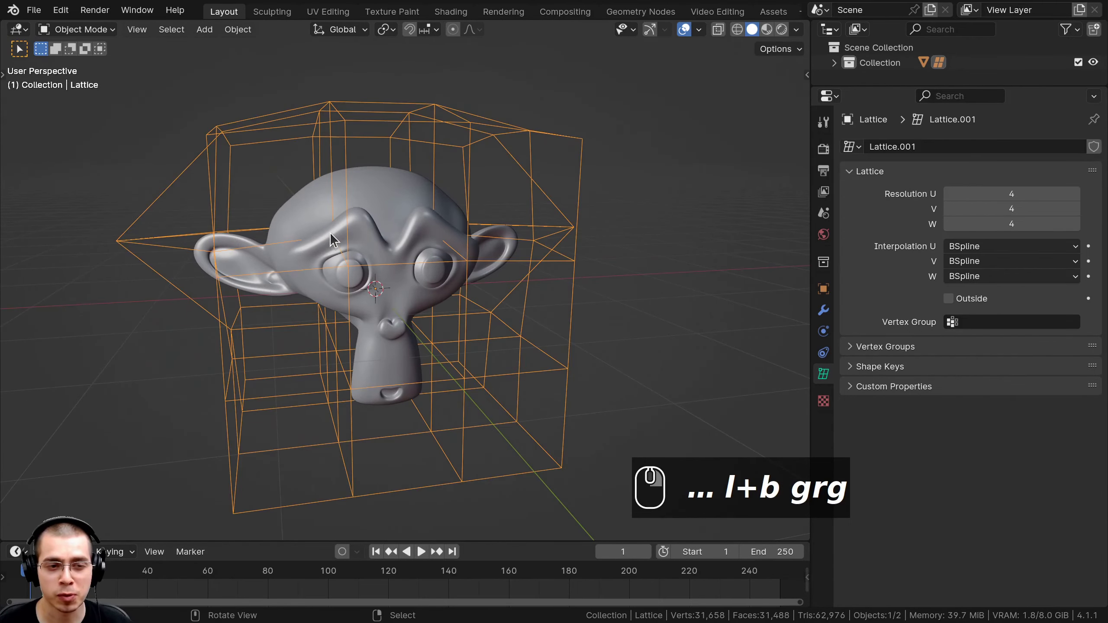
# Step: Hide the lattice and examine the deformed monkey head from several angles
pyautogui.scroll(-2, 418, 183)
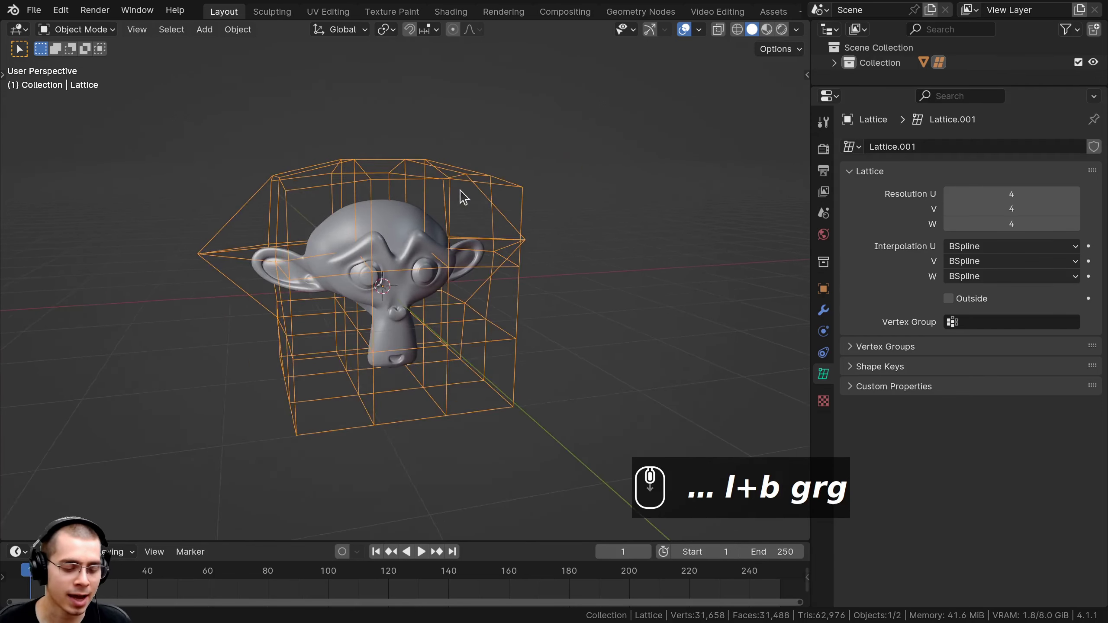
pyautogui.moveTo(463, 196); pyautogui.dragTo(468, 196, button='middle')
pyautogui.scroll(2, 463, 196)
pyautogui.press('h')
pyautogui.moveTo(464, 289); pyautogui.dragTo(403, 273, button='middle')
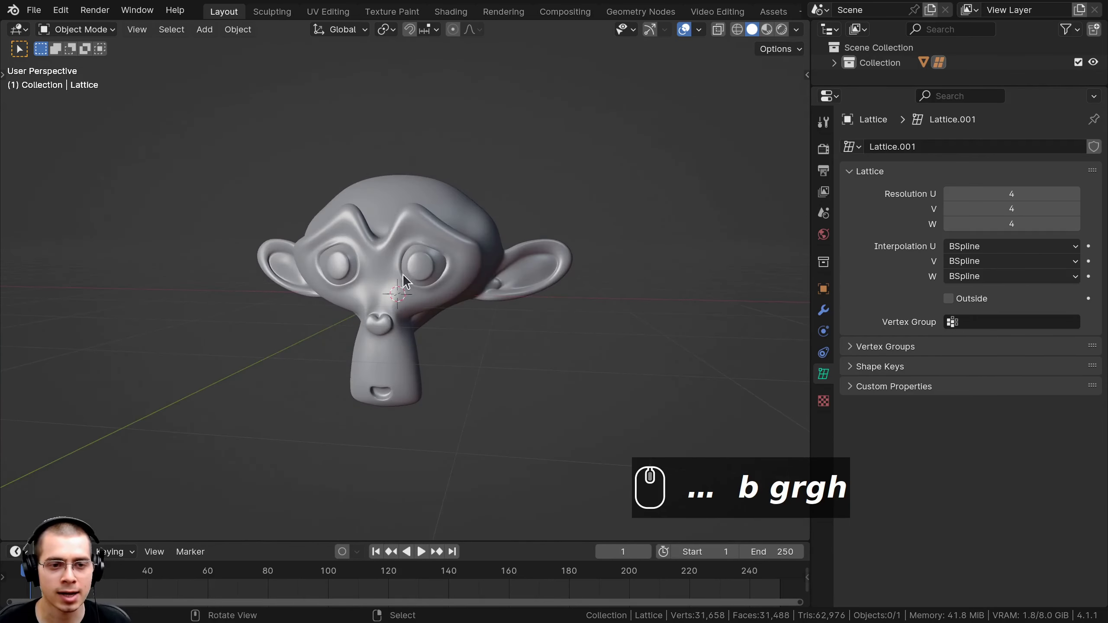
pyautogui.scroll(3, 425, 231)
pyautogui.moveTo(424, 230); pyautogui.dragTo(445, 260, button='middle')
pyautogui.scroll(-2, 571, 248)
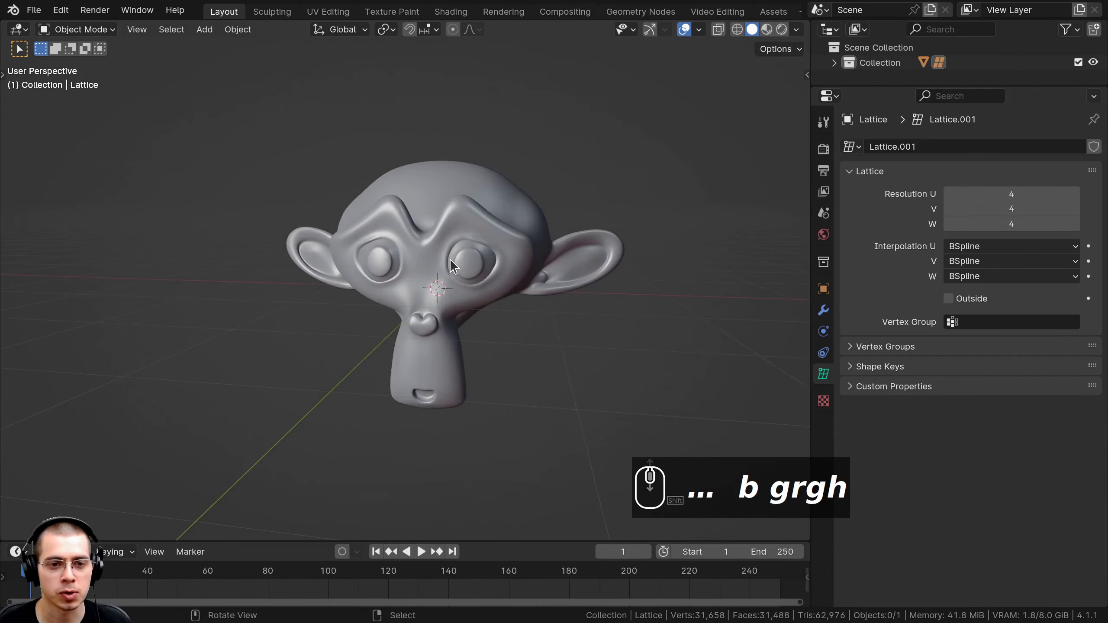
pyautogui.scroll(-2, 432, 265)
# Step: Try moving the monkey head along Z while the lattice is hidden, and unhide the lattice
pyautogui.click(430, 266)
pyautogui.press('g')
pyautogui.press('z')
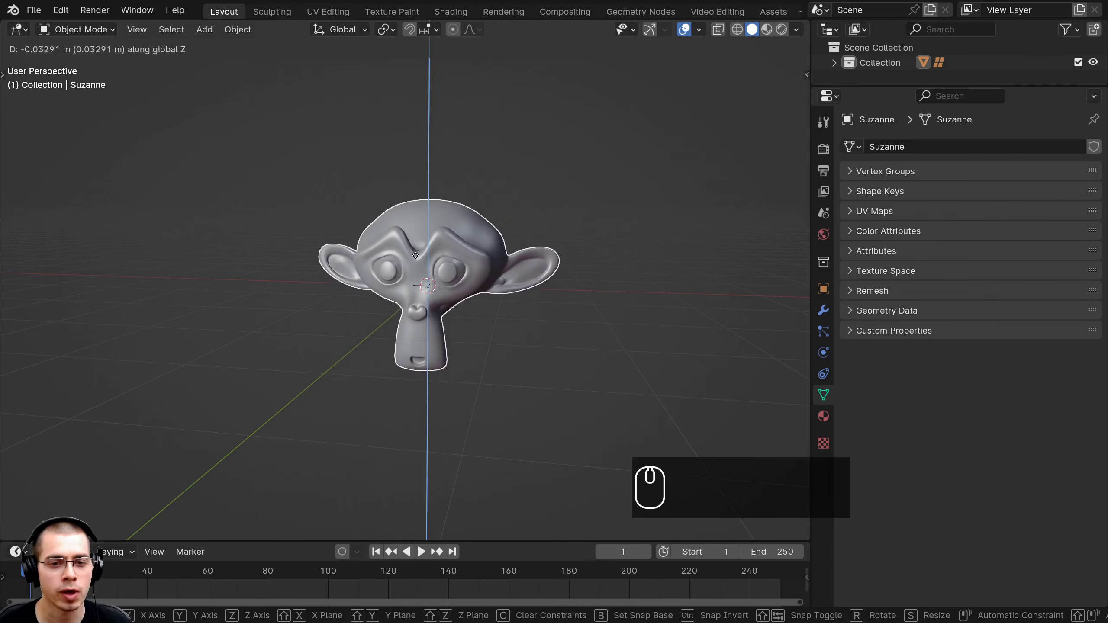
pyautogui.click(415, 248)
pyautogui.hotkey('alt', 'h')
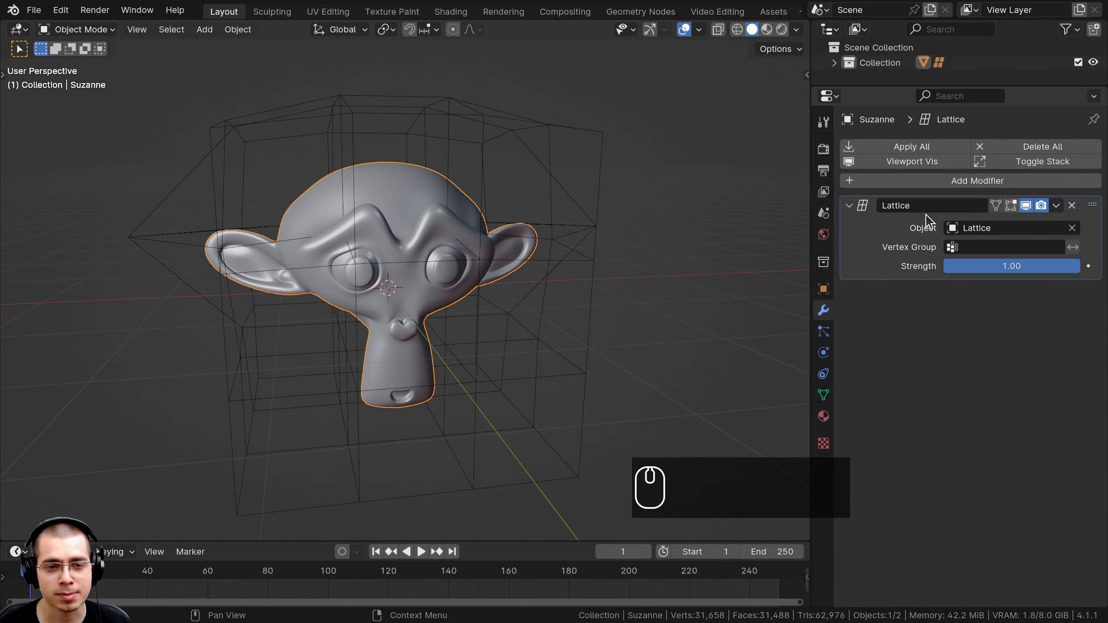
# Step: Examine the monkey head's mesh in Edit Mode with the Lattice modifier still unapplied
pyautogui.moveTo(589, 218); pyautogui.dragTo(393, 199, button='middle')
pyautogui.press('Tab')
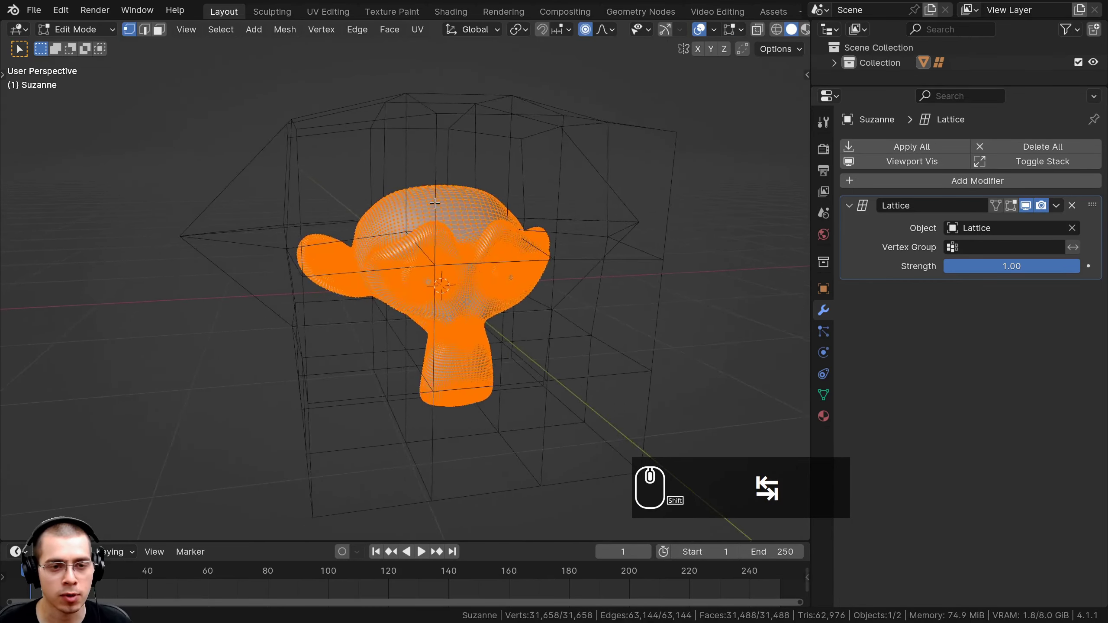
pyautogui.scroll(5, 341, 292)
pyautogui.scroll(-5, 311, 196)
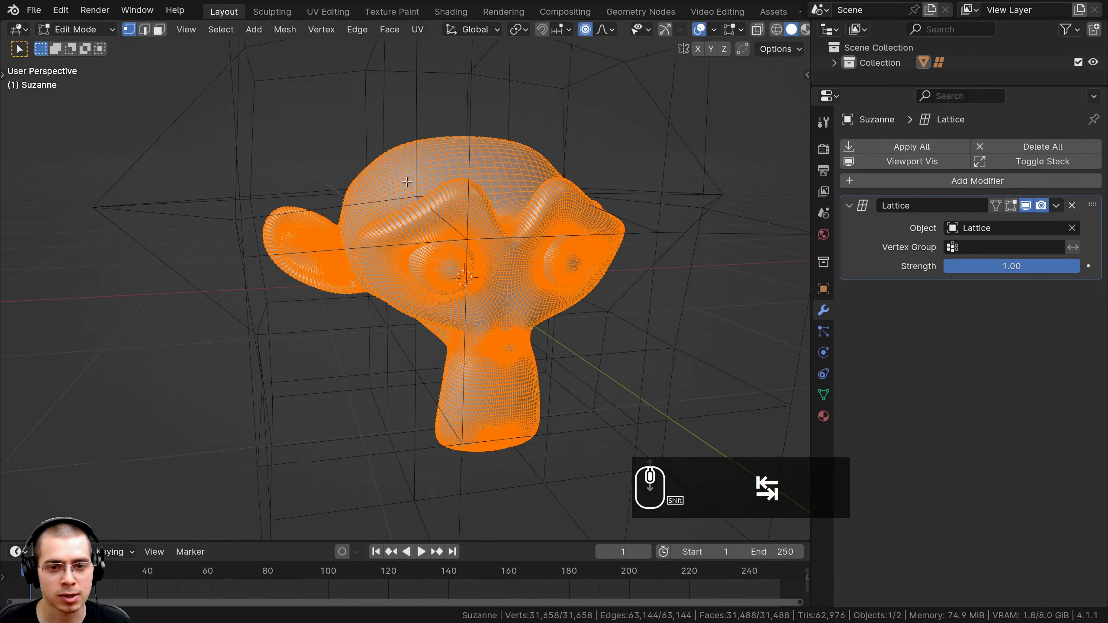
pyautogui.press('Tab')
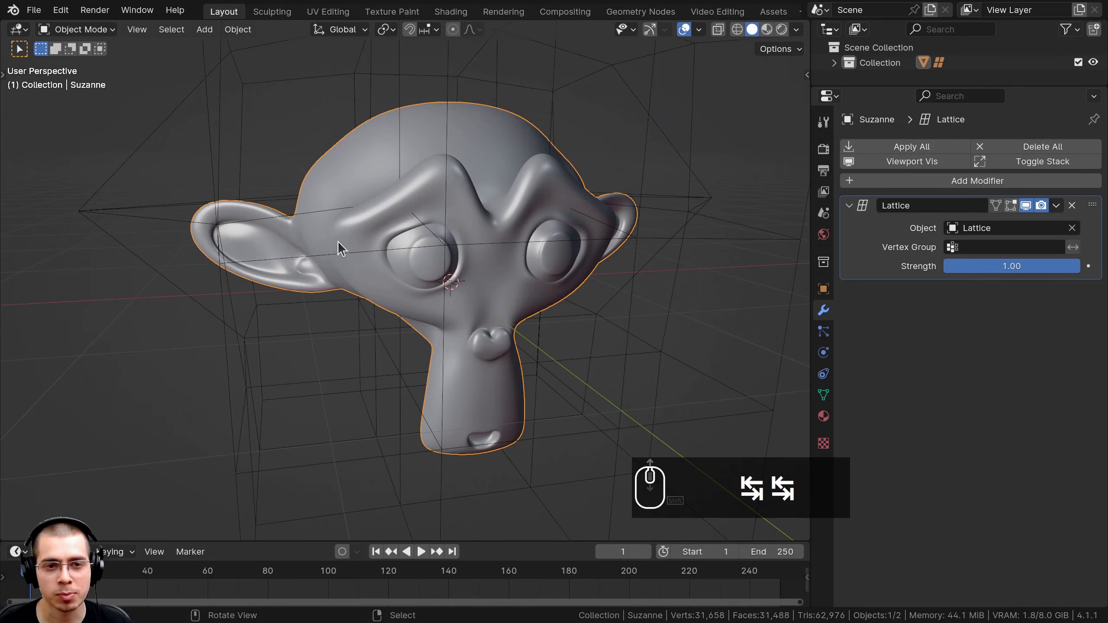
# Step: Try applying the Lattice modifier to the monkey head, check the mesh in Edit Mode, and undo the application
pyautogui.moveTo(341, 248); pyautogui.dragTo(560, 153, button='middle')
pyautogui.press('g')
pyautogui.click(1056, 205)
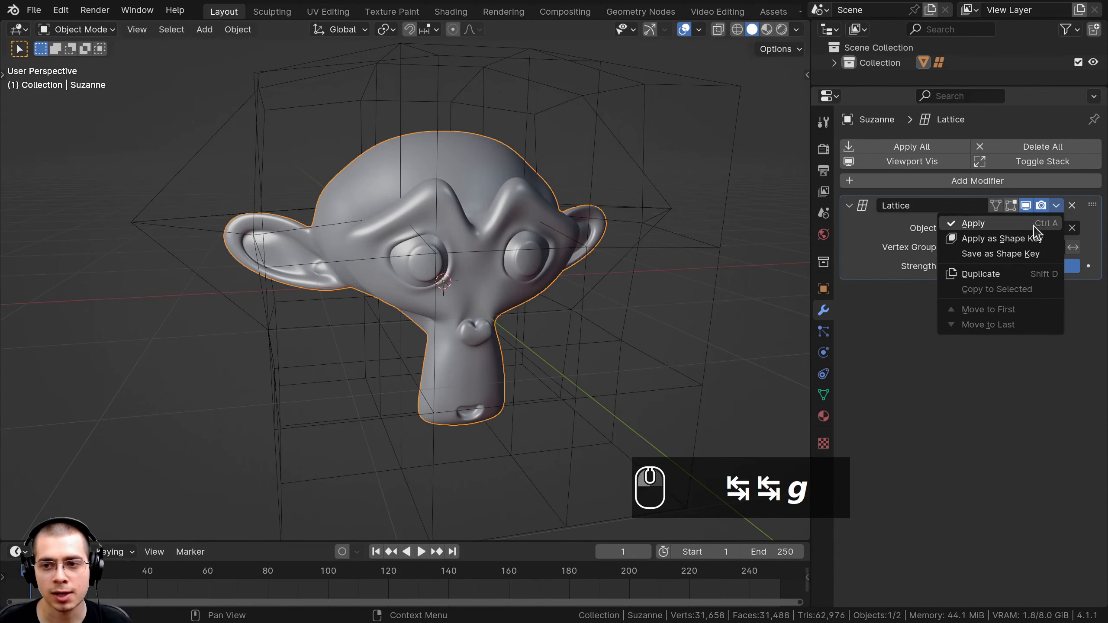
pyautogui.click(1016, 226)
pyautogui.press('Tab')
pyautogui.scroll(5, 409, 135)
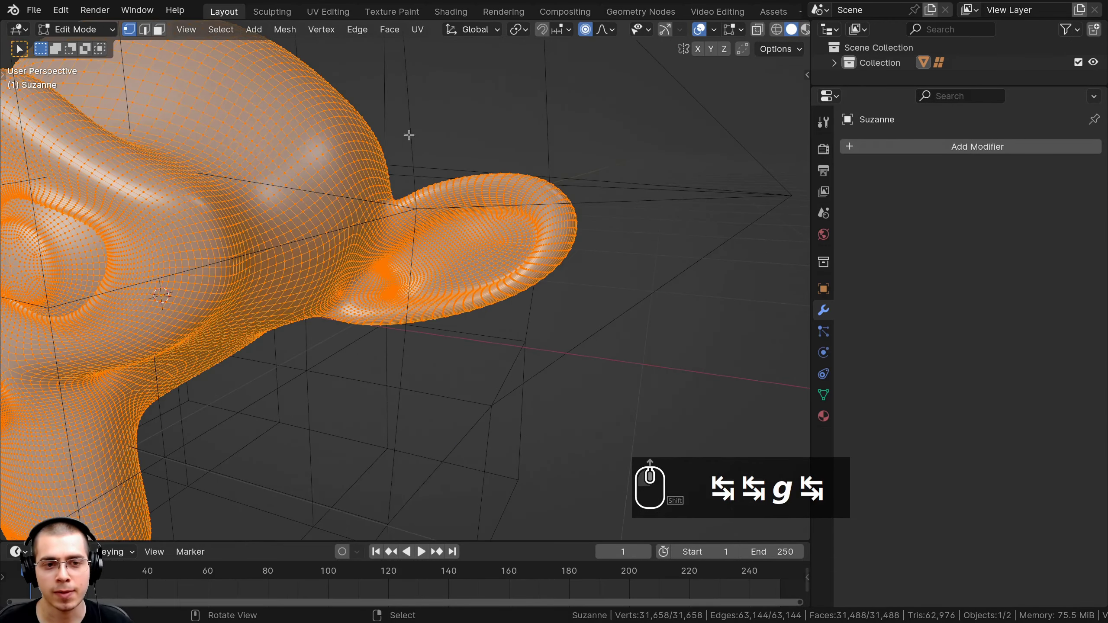
pyautogui.scroll(-6, 506, 191)
pyautogui.hotkey('ctrl', 'z')
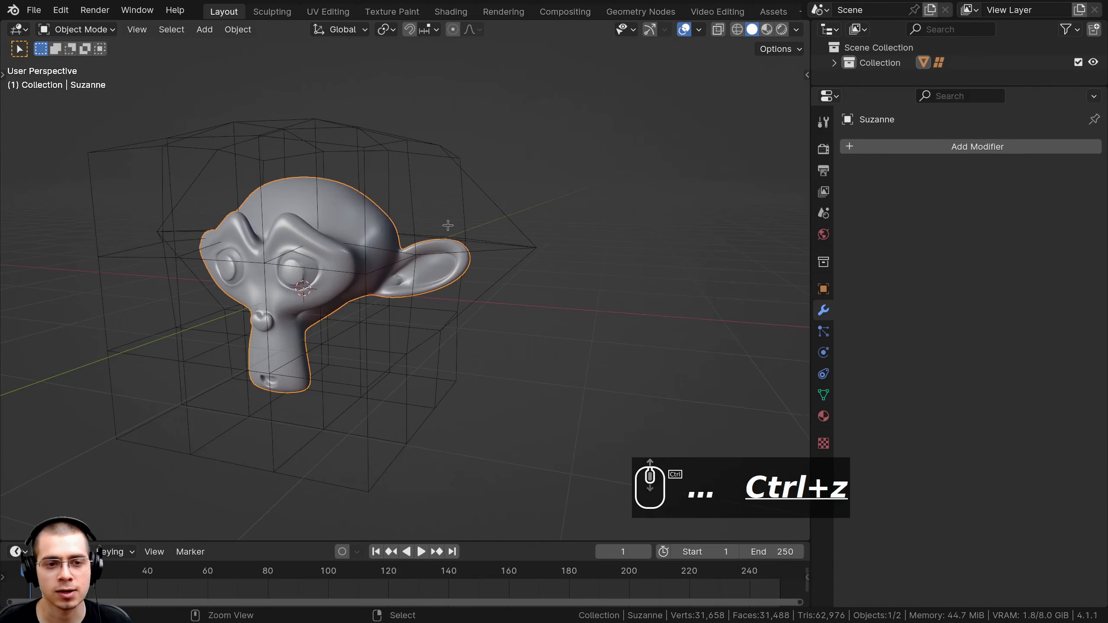
pyautogui.hotkey('ctrl', 'z')
# Step: Try removing the Lattice modifier from the monkey head
pyautogui.moveTo(286, 251); pyautogui.dragTo(477, 248, button='middle')
pyautogui.press('a')
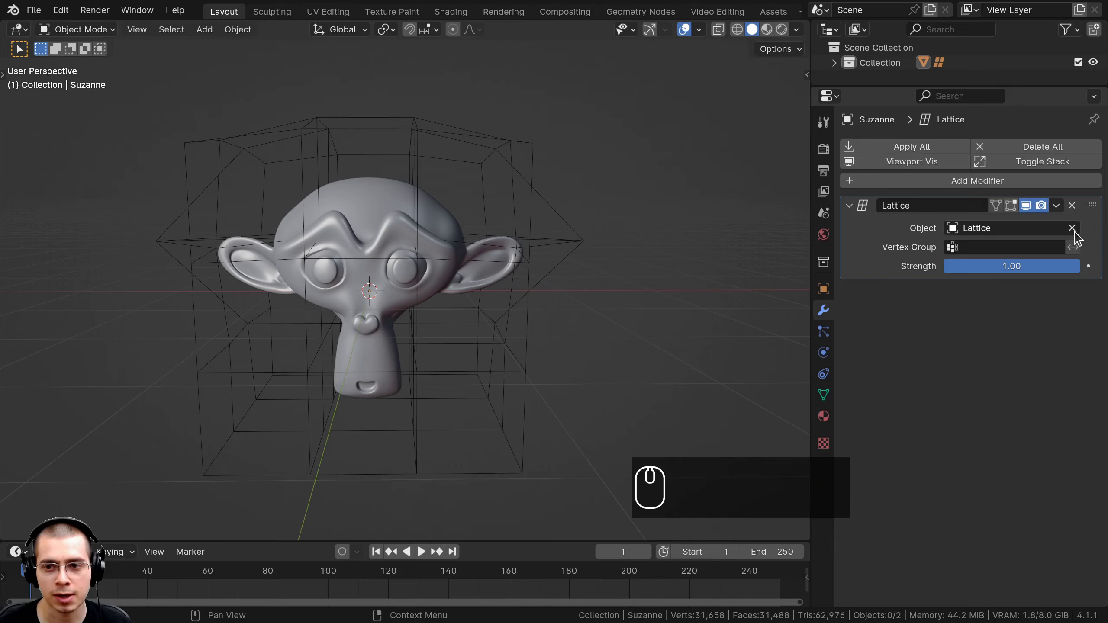
pyautogui.hotkey('ctrl', 'z')
pyautogui.click(1072, 206)
# Step: Try lowering the Lattice modifier's Strength on the monkey head to about 0.92
pyautogui.moveTo(584, 214); pyautogui.dragTo(647, 233, button='middle')
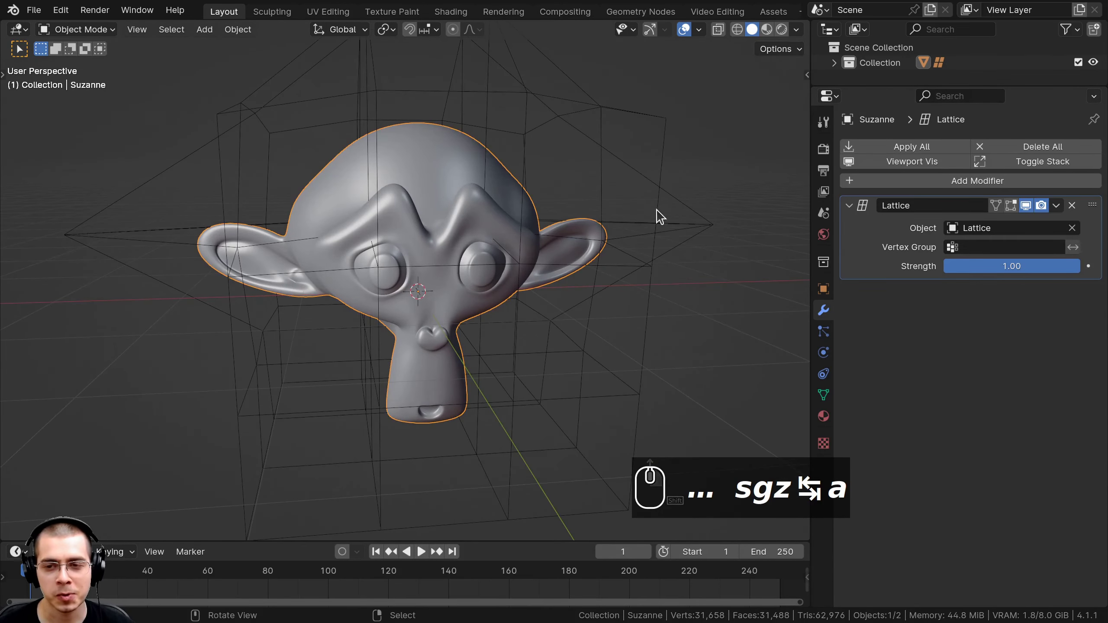
pyautogui.keyDown('shift'); pyautogui.moveTo(657, 210); pyautogui.dragTo(660, 216, button='middle'); pyautogui.keyUp('shift')
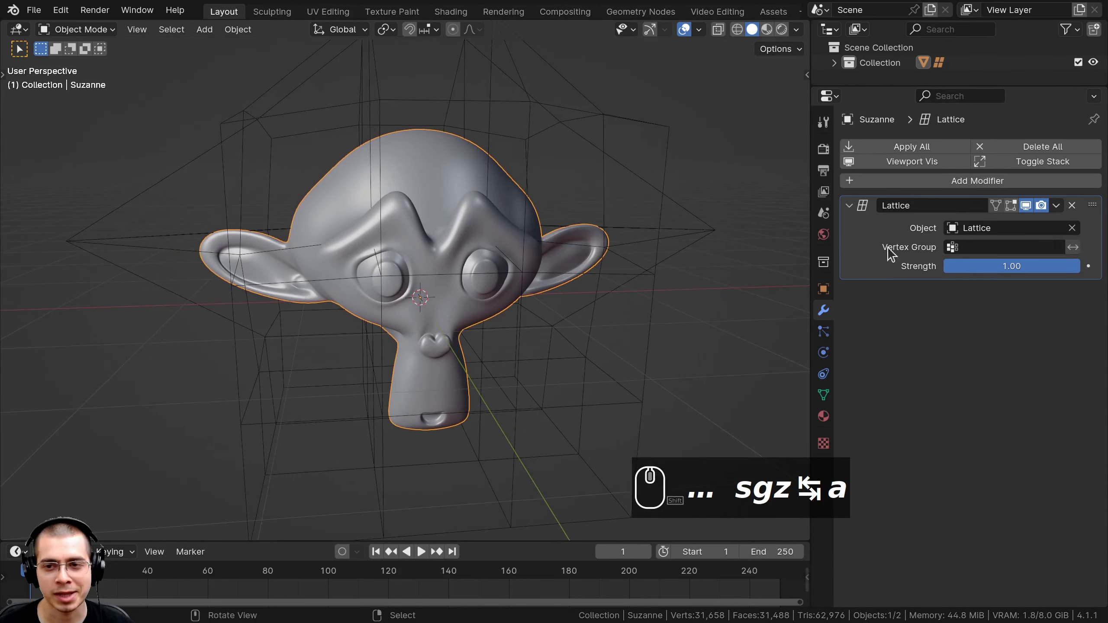
pyautogui.moveTo(1045, 276)
pyautogui.mouseDown()
pyautogui.moveTo(917, 275)
pyautogui.moveTo(1045, 276)
pyautogui.mouseUp()
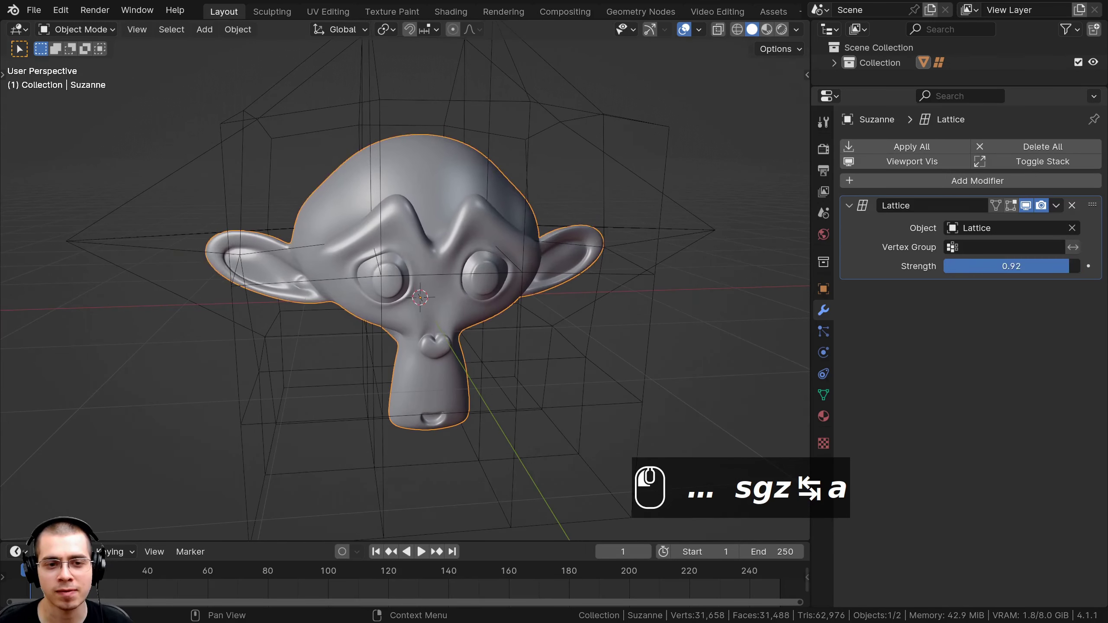
# Step: Hide the lattice object so only the deformed head is shown
pyautogui.click(685, 223)
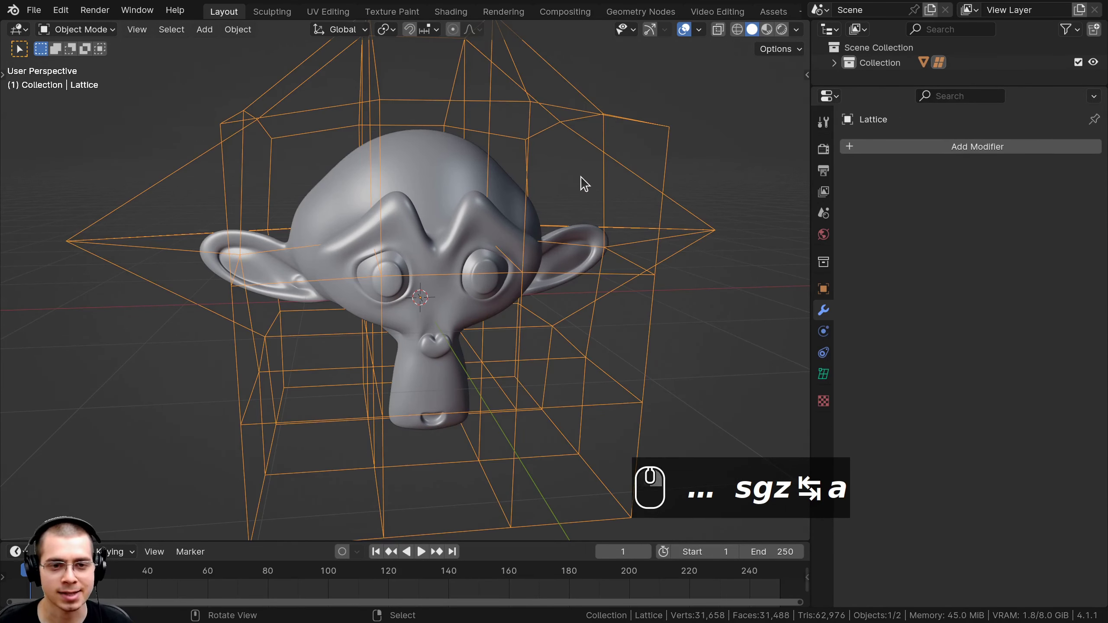
pyautogui.press('h')
# Step: Set the monkey head's Lattice modifier Strength to 0.00 and keyframe it at frame 1
pyautogui.click(473, 206)
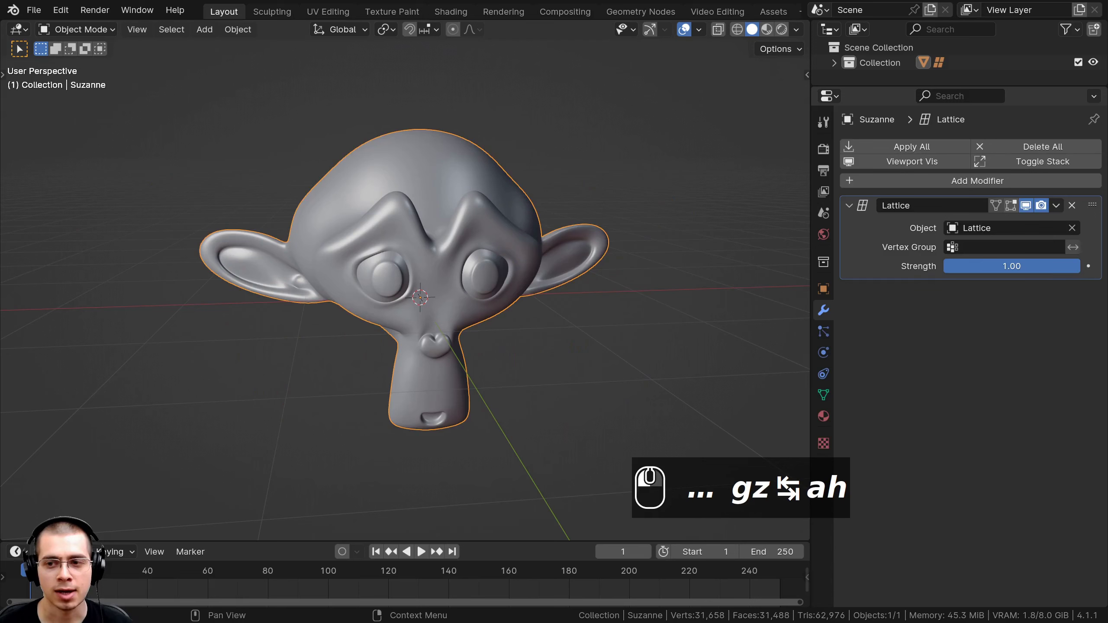
pyautogui.moveTo(1080, 266); pyautogui.dragTo(944, 267)
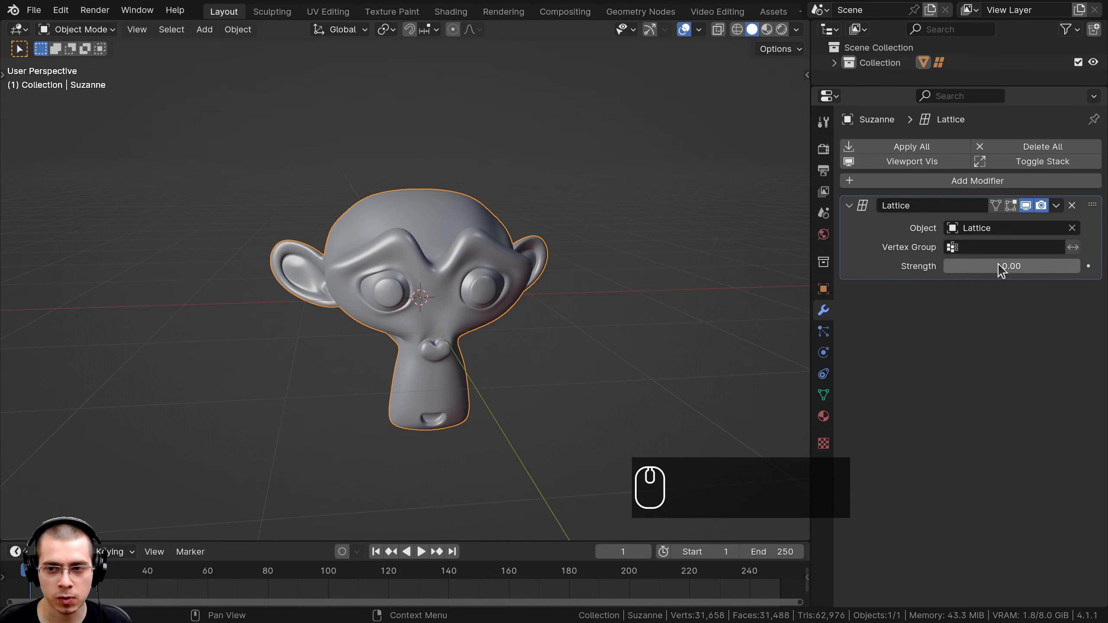
pyautogui.press('i')
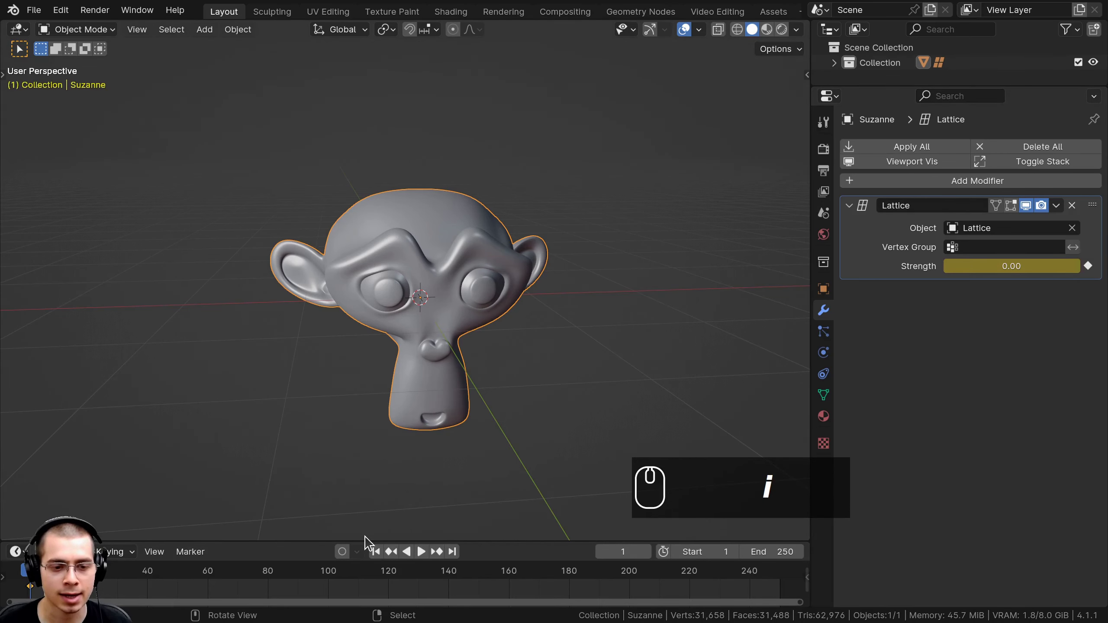
# Step: Enlarge the timeline and, at frame 52, set the Lattice modifier's Strength to 1.00 and keyframe it
pyautogui.moveTo(367, 490); pyautogui.dragTo(358, 493)
pyautogui.moveTo(125, 541); pyautogui.dragTo(130, 495)
pyautogui.moveTo(262, 524); pyautogui.dragTo(304, 540)
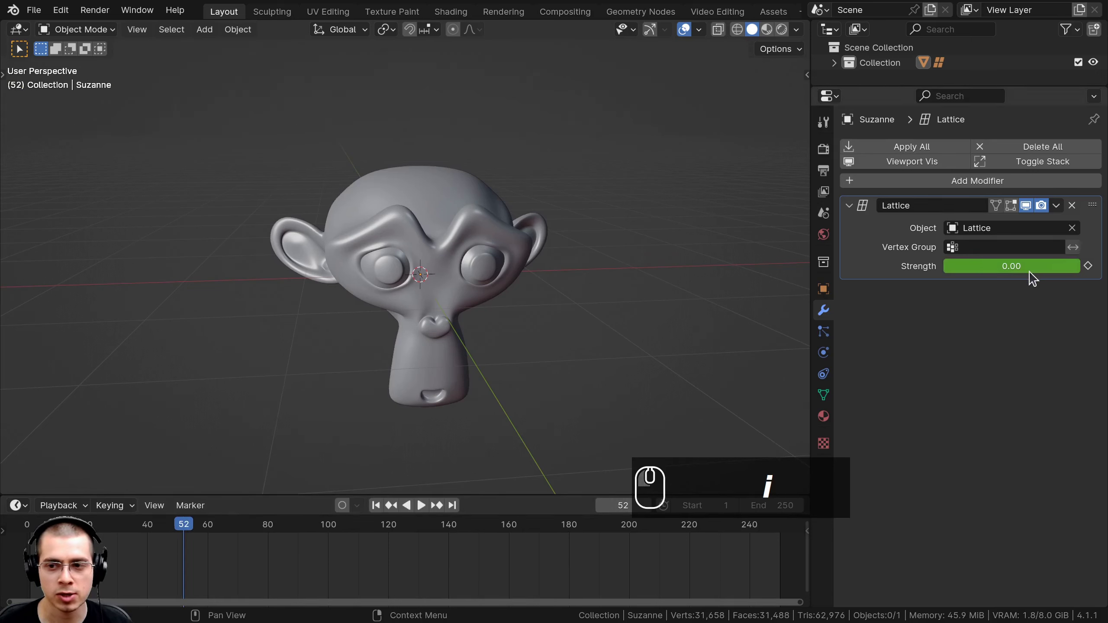
pyautogui.moveTo(1032, 278); pyautogui.dragTo(1061, 277)
pyautogui.press('i')
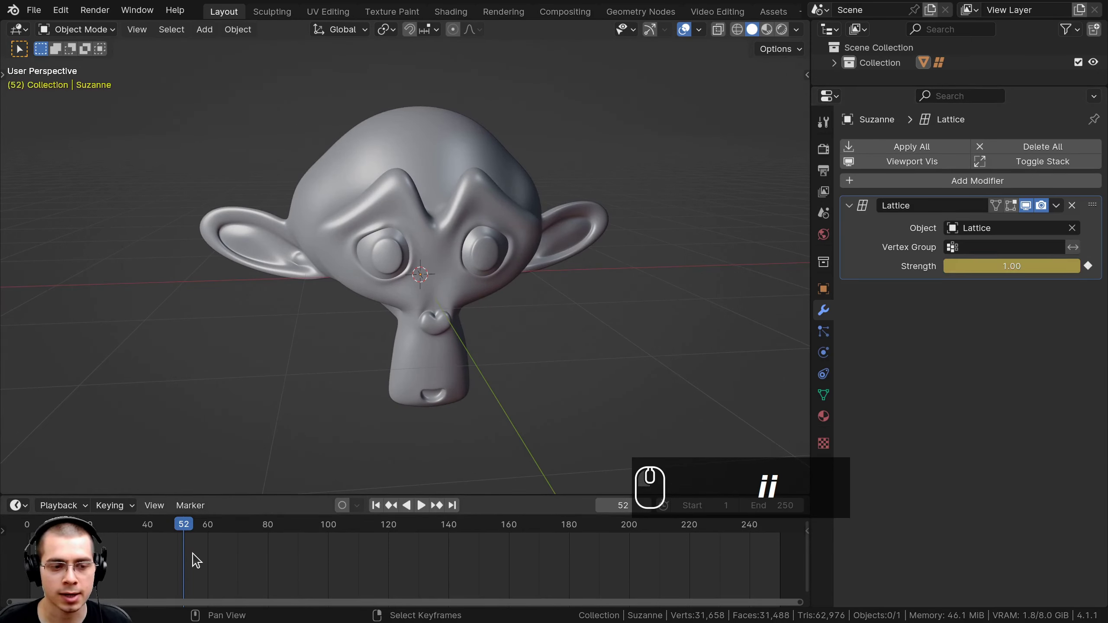
# Step: At frame 97, set the Lattice modifier's Strength to 0.00 and keyframe it
pyautogui.press('space')
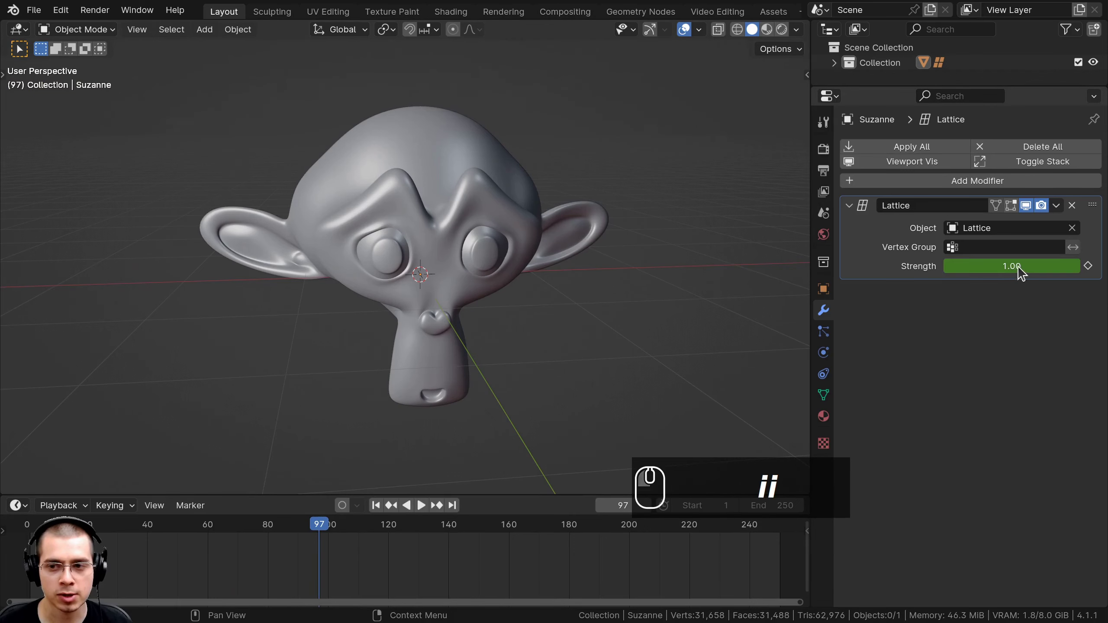
pyautogui.moveTo(1018, 273); pyautogui.dragTo(972, 265)
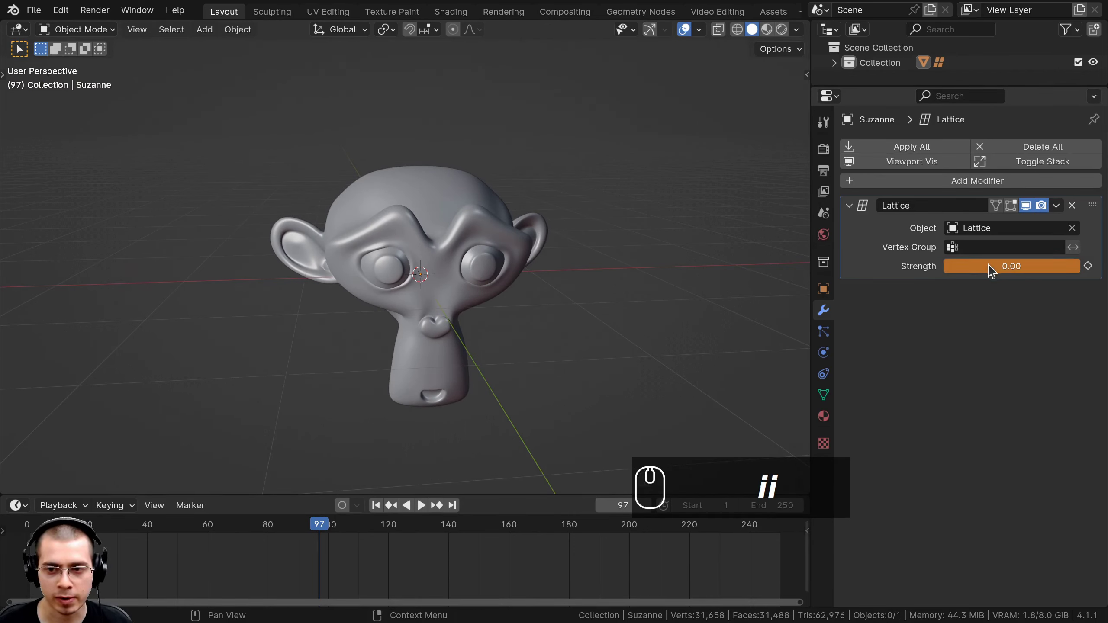
pyautogui.press('i')
# Step: Play back the Strength animation and check how the head deforms across the keyframes
pyautogui.moveTo(282, 526); pyautogui.dragTo(374, 526, button='middle')
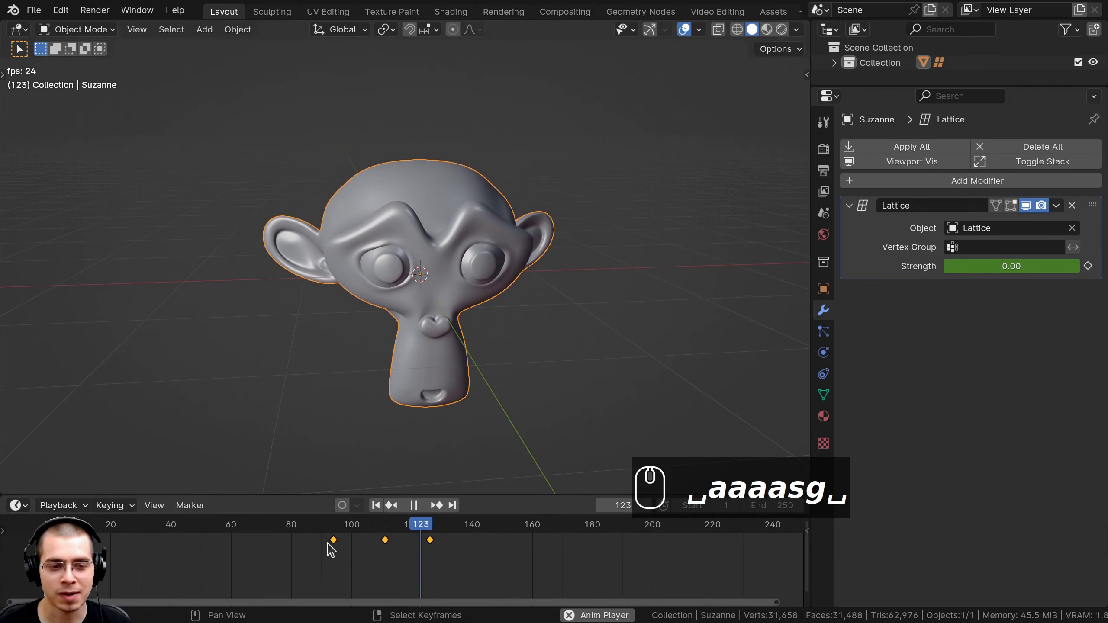
pyautogui.click(331, 528)
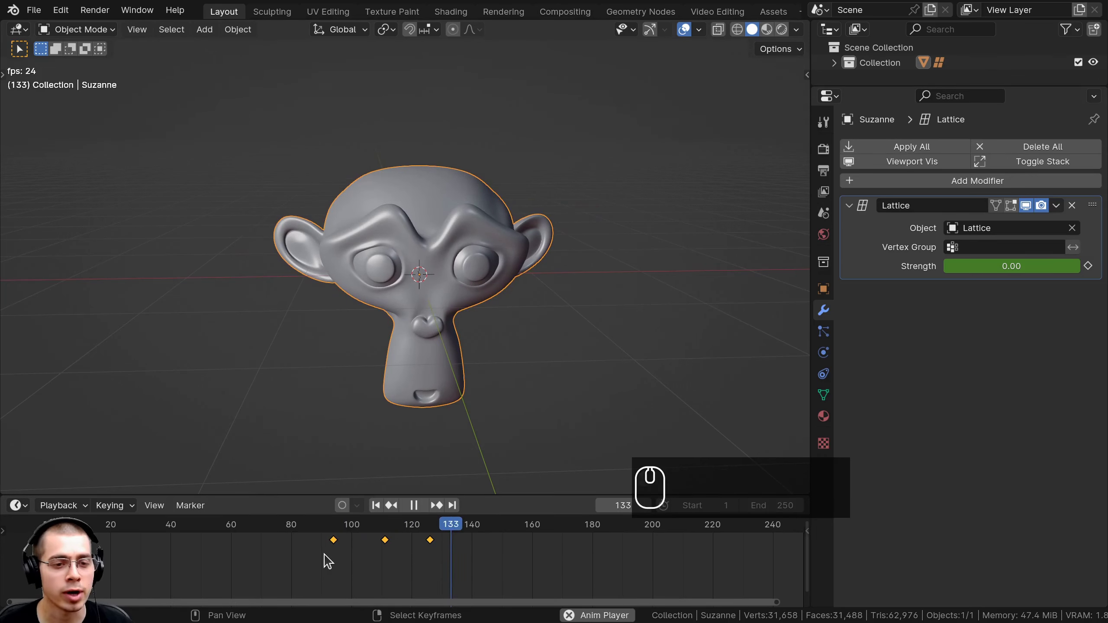
pyautogui.press('space')
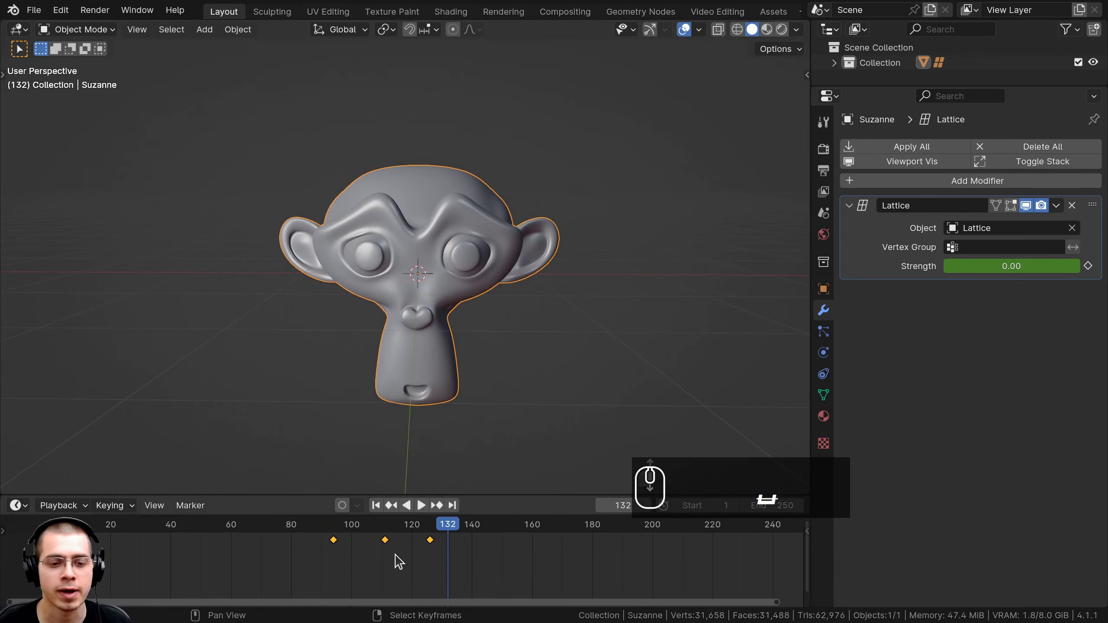
# Step: Go to frame 86, unhide the lattice and select only the monkey head
pyautogui.click(309, 546)
pyautogui.keyDown('shift'); pyautogui.moveTo(399, 205); pyautogui.dragTo(453, 215, button='middle'); pyautogui.keyUp('shift')
pyautogui.press('a')
pyautogui.rightClick(419, 203)
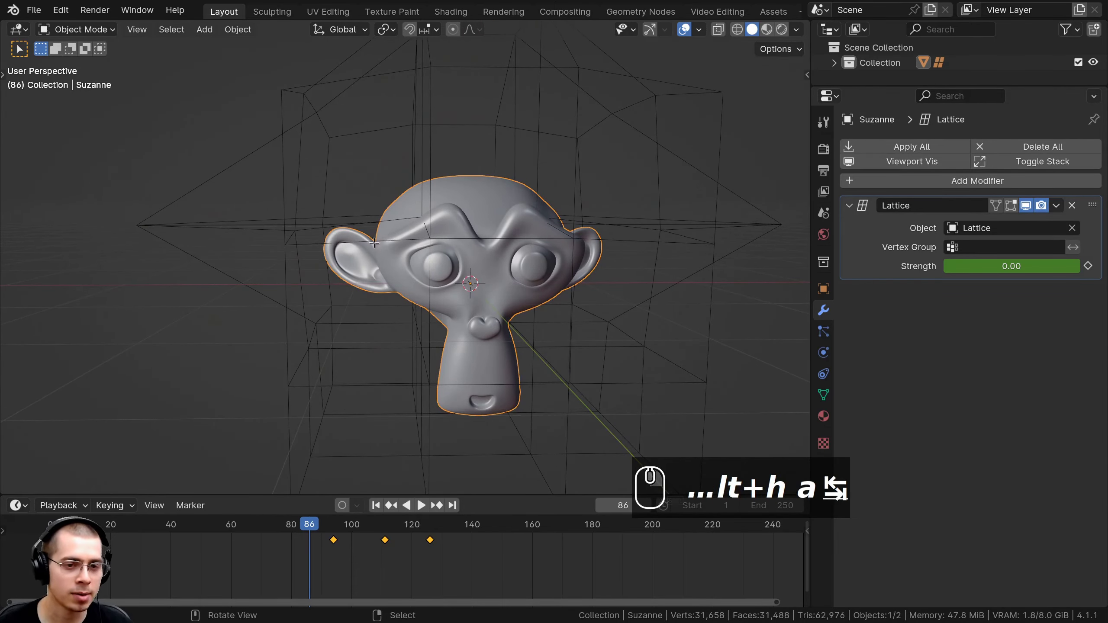
# Step: Put the monkey head in Edit Mode with wireframe shading and deselect all its vertices
pyautogui.press('Tab')
pyautogui.scroll(3, 376, 242)
pyautogui.press('z')
pyautogui.click(283, 232)
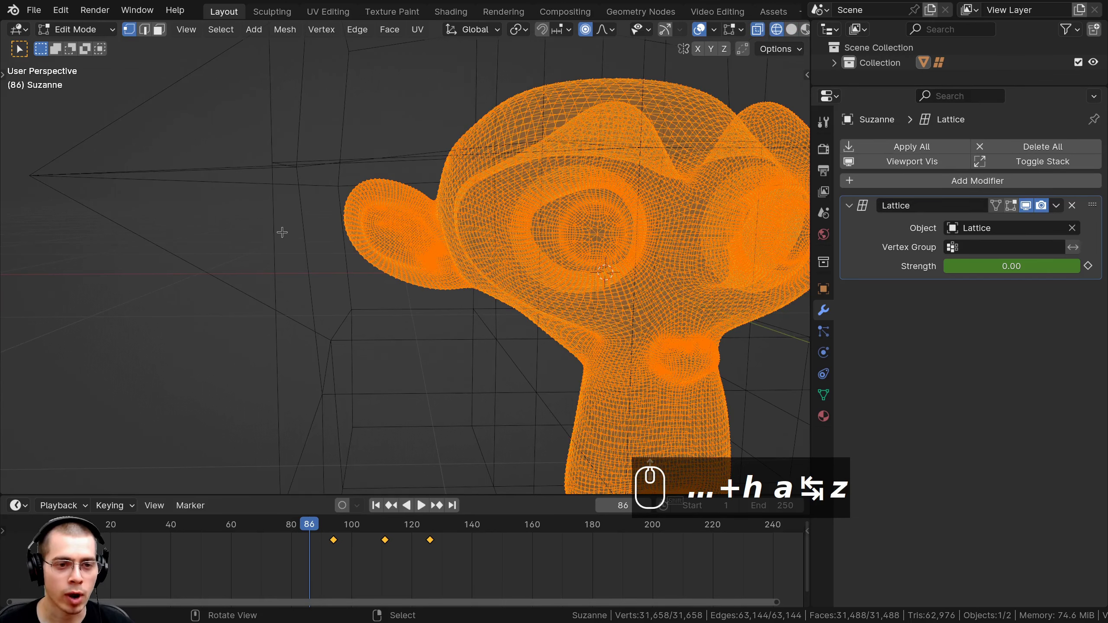
pyautogui.scroll(-3, 347, 216)
pyautogui.press('a')
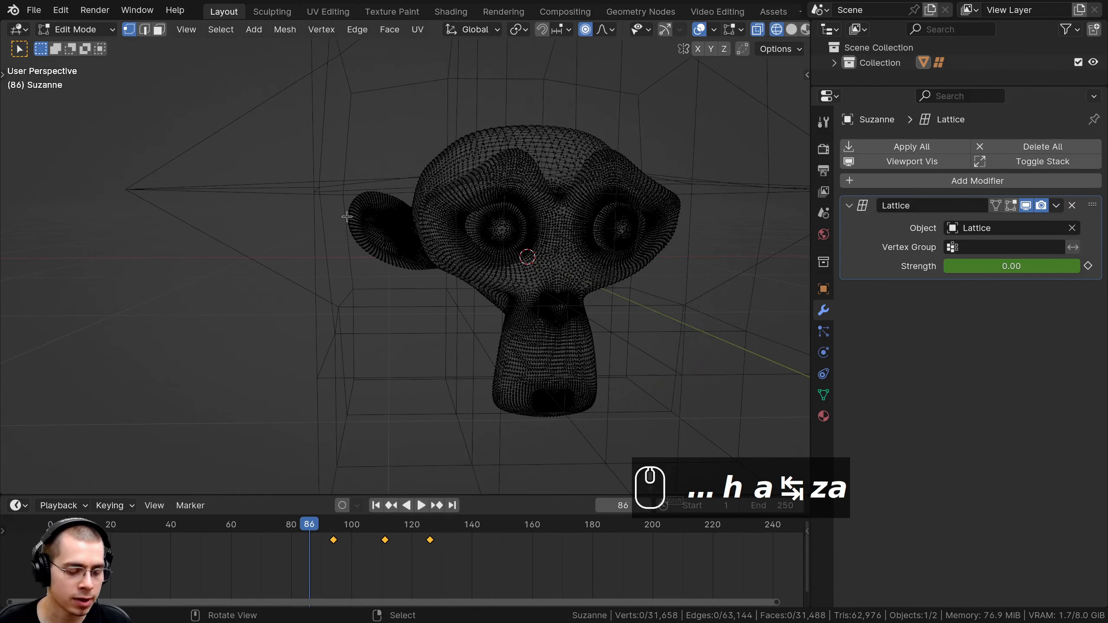
# Step: Circle-select the vertices of both ears of the monkey head
pyautogui.press('c')
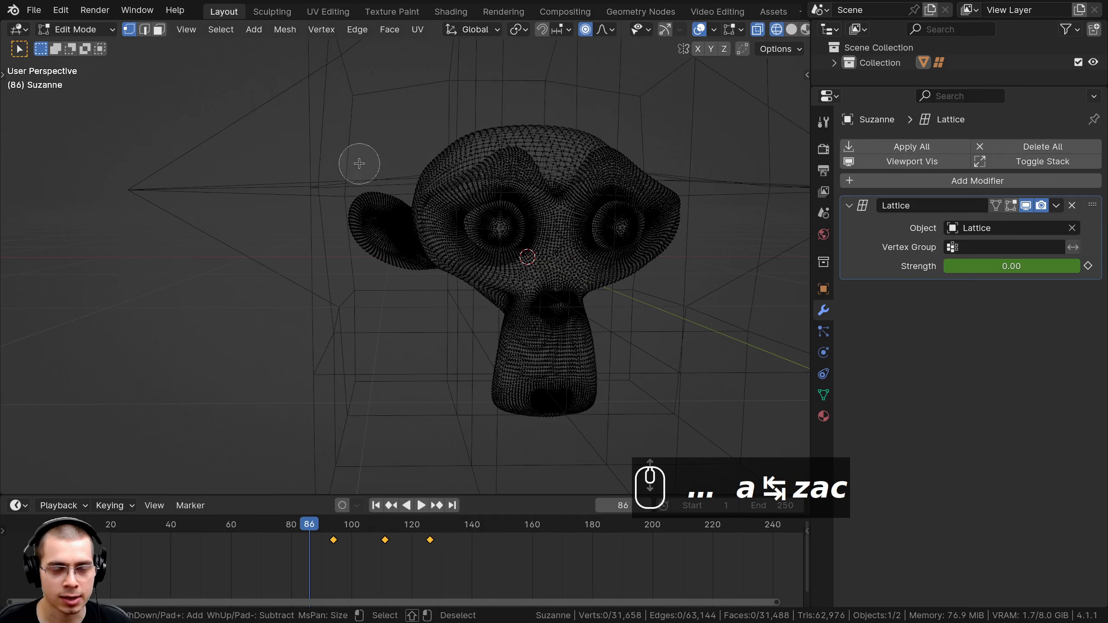
pyautogui.moveTo(353, 177); pyautogui.dragTo(400, 285)
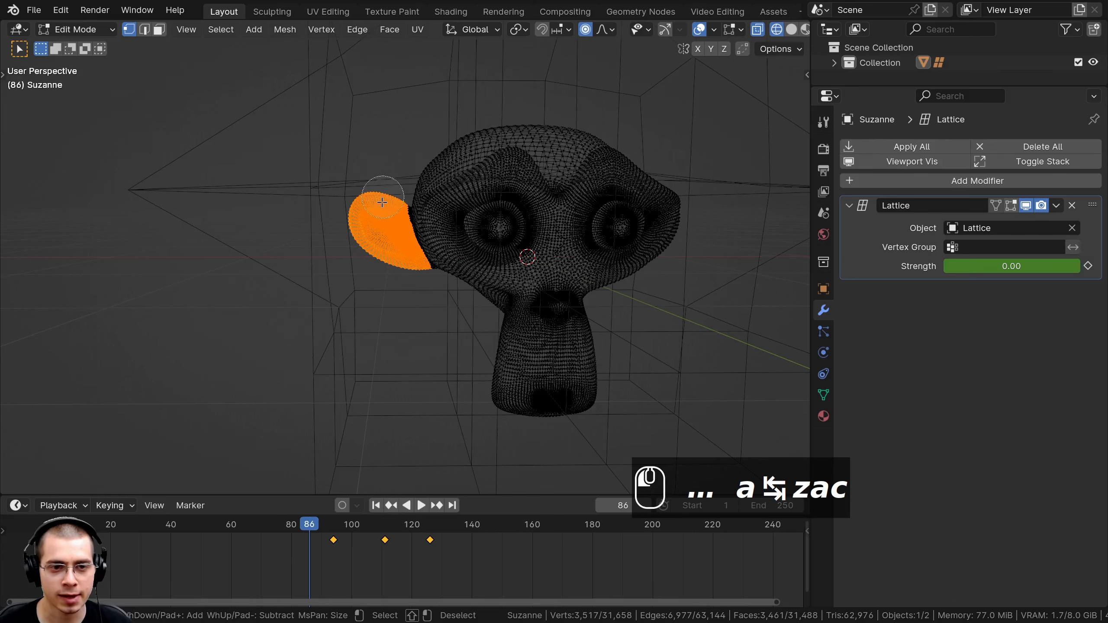
pyautogui.moveTo(554, 233); pyautogui.dragTo(541, 216, button='middle')
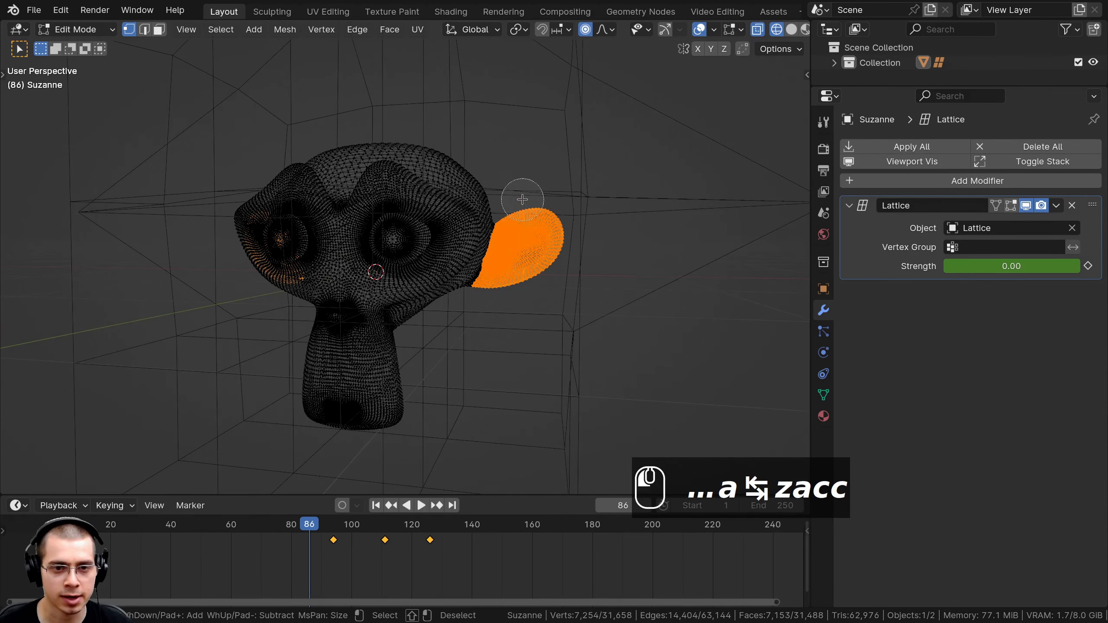
pyautogui.press('Escape')
pyautogui.moveTo(520, 243); pyautogui.dragTo(675, 455, button='middle')
# Step: Open the Vertex Groups settings in the monkey head's mesh data
pyautogui.click(823, 396)
pyautogui.moveTo(680, 352); pyautogui.dragTo(566, 352, button='middle')
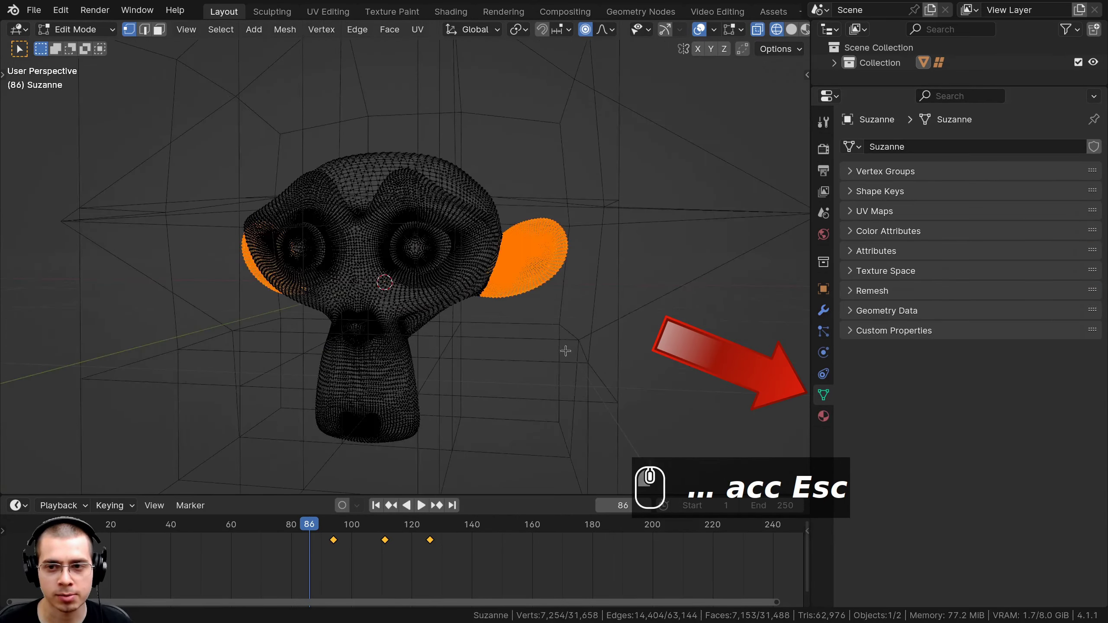
pyautogui.click(852, 177)
pyautogui.moveTo(535, 213); pyautogui.dragTo(576, 208, button='middle')
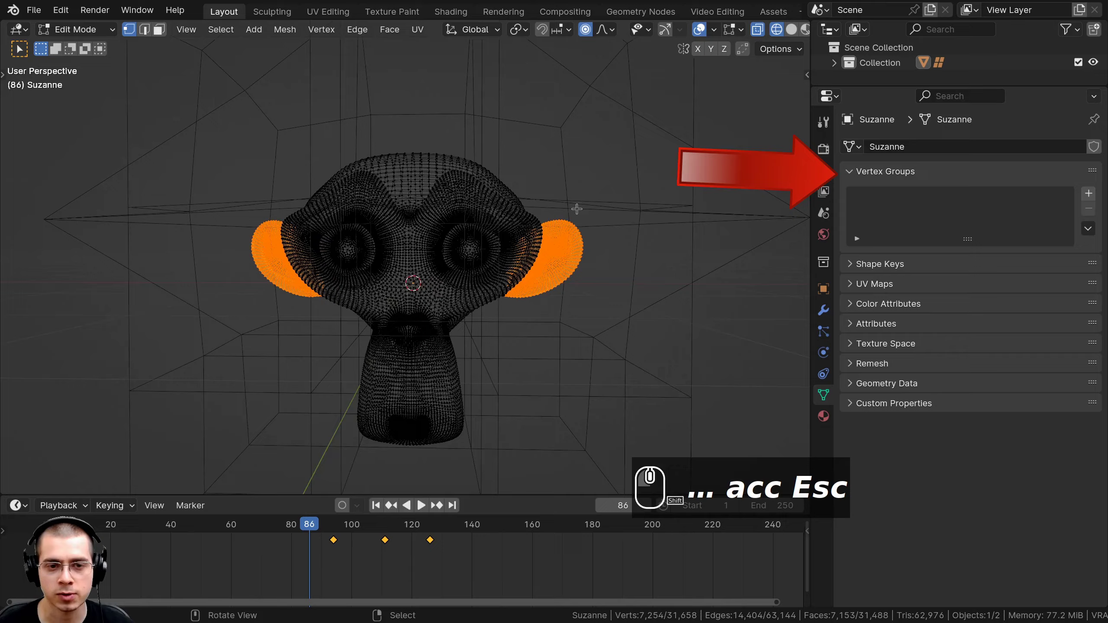
# Step: Try moving the selected ear vertices upward with proportional editing
pyautogui.moveTo(330, 214); pyautogui.dragTo(356, 222, button='middle')
pyautogui.press('g')
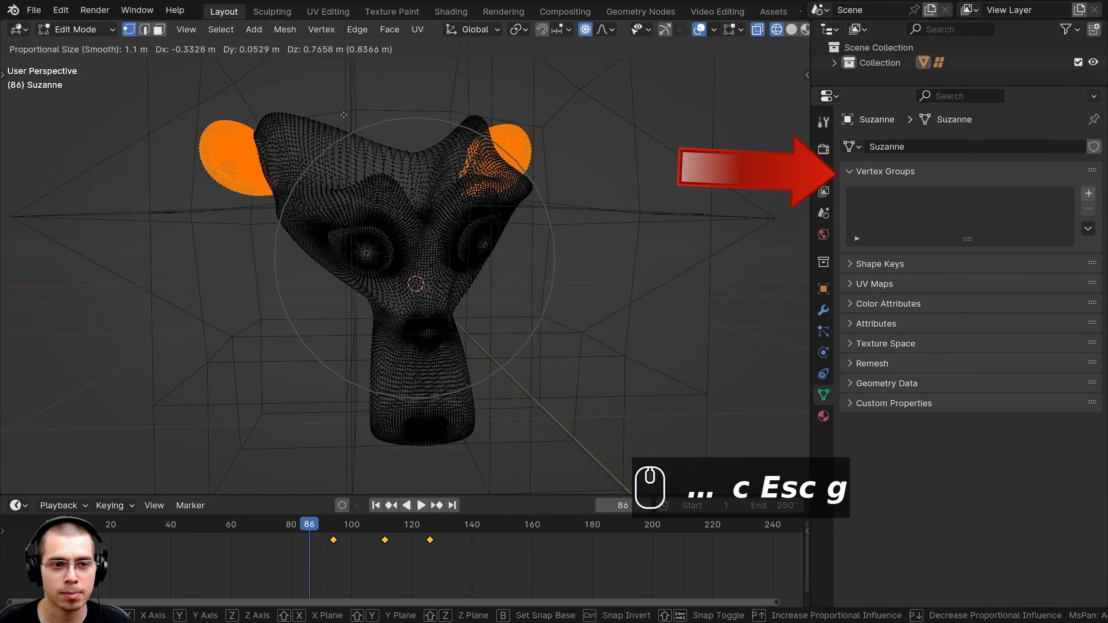
pyautogui.rightClick(343, 108)
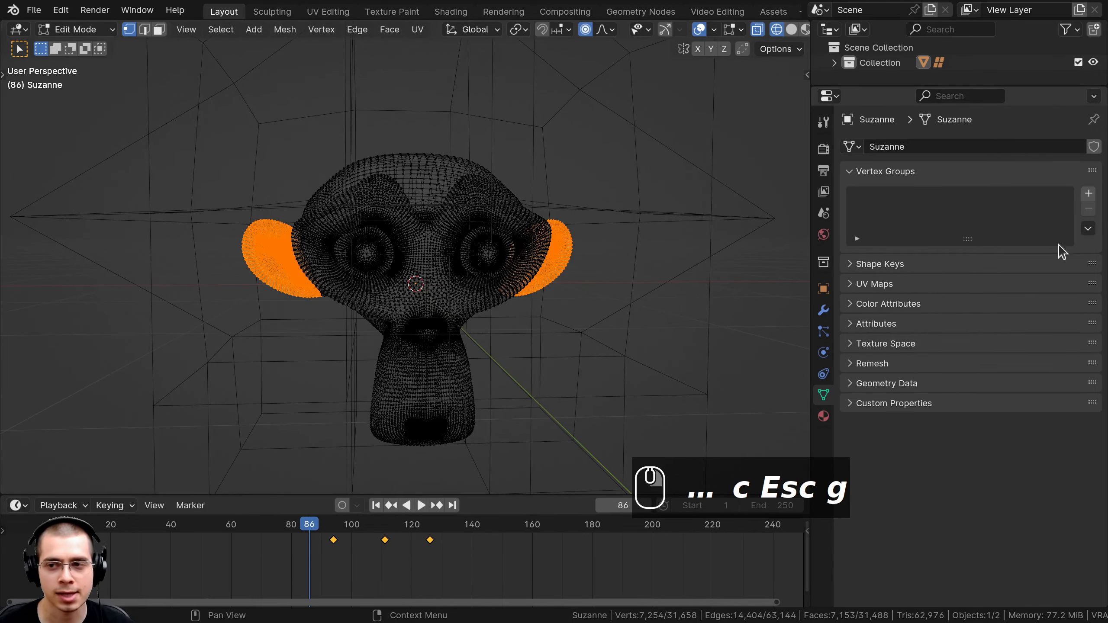
# Step: Add a vertex group and assign the selected ear vertices to it with weight 1.000
pyautogui.click(1089, 195)
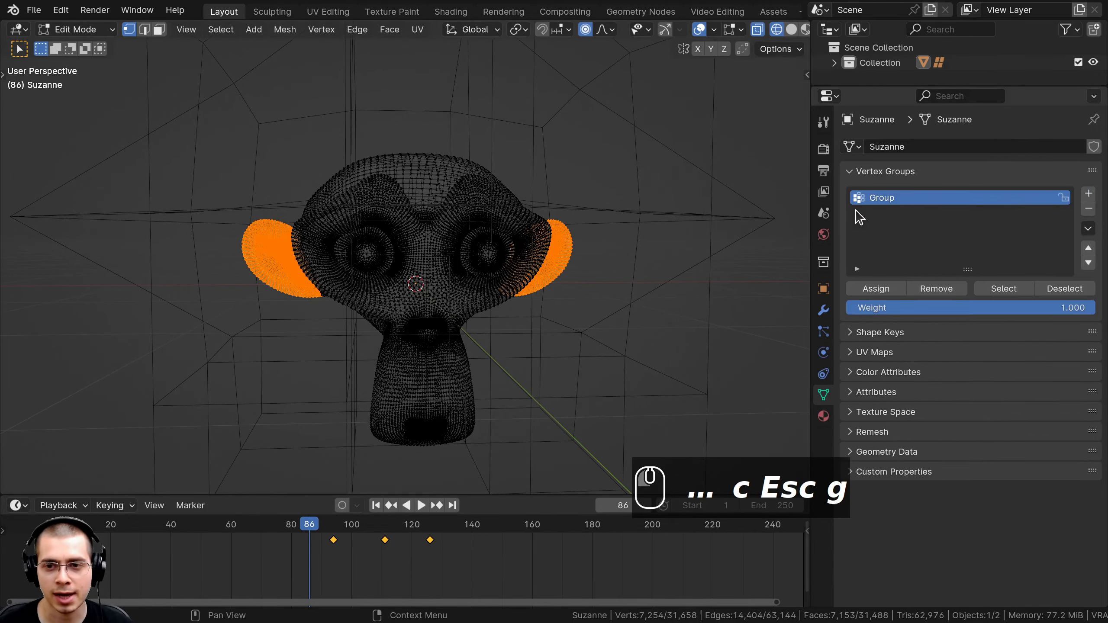
pyautogui.click(870, 288)
pyautogui.moveTo(650, 237); pyautogui.dragTo(645, 242, button='middle')
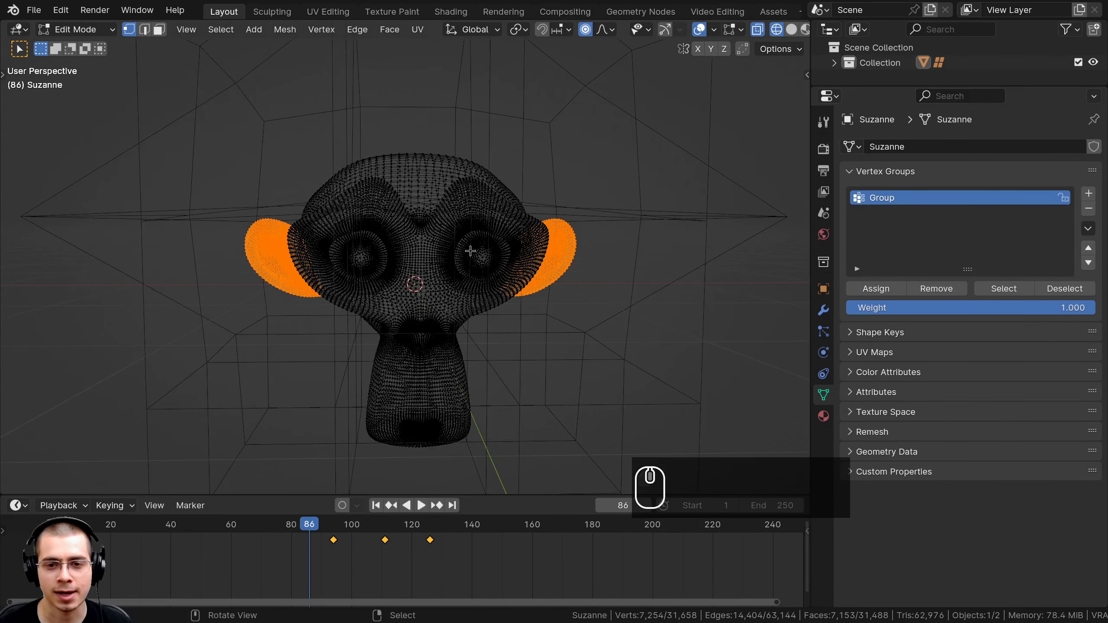
# Step: Return the head to Object Mode with solid shading and set the Lattice modifier's Vertex Group to Group
pyautogui.click(824, 310)
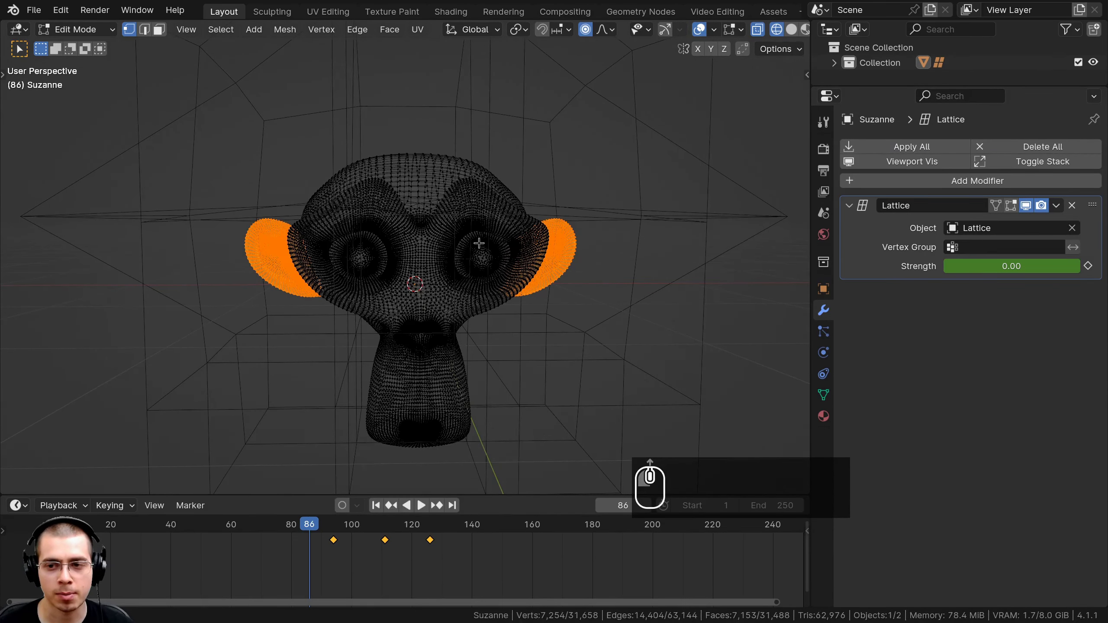
pyautogui.press('Tab')
pyautogui.press('z')
pyautogui.click(616, 244)
pyautogui.click(982, 247)
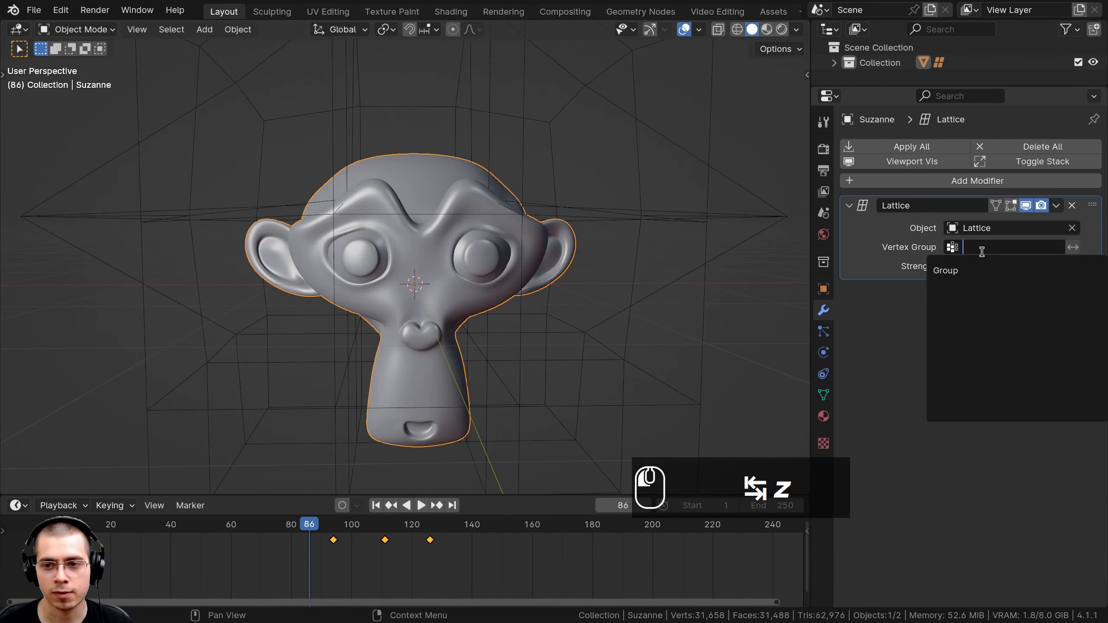
pyautogui.click(959, 271)
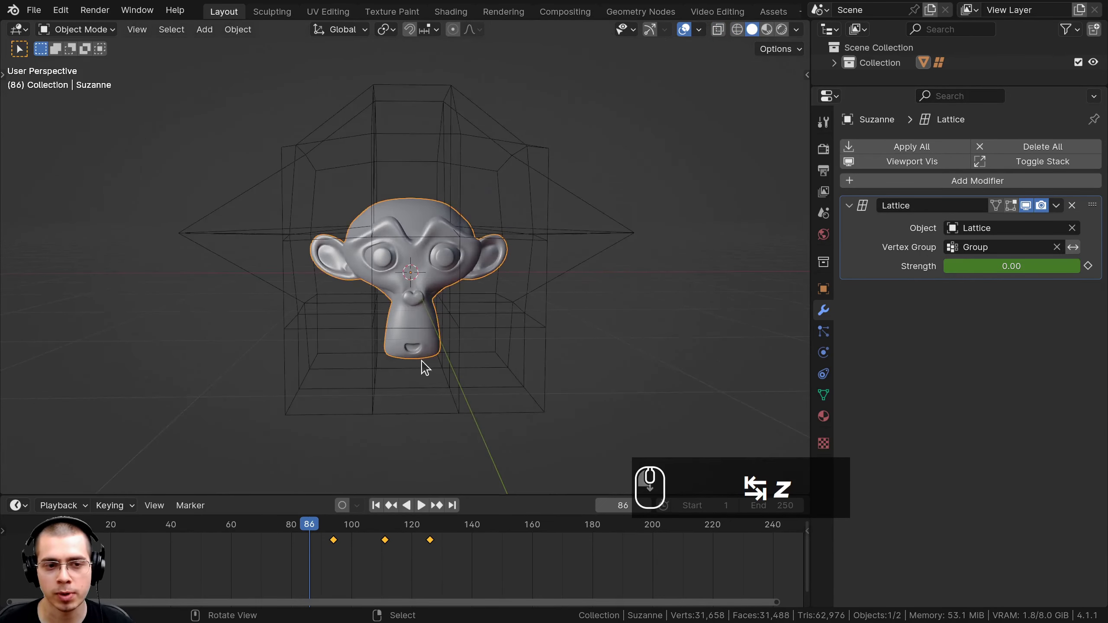
# Step: Play and scrub the animation to examine how the vertex group limits the lattice deformation
pyautogui.press('space')
pyautogui.scroll(3, 310, 549)
pyautogui.moveTo(376, 554)
pyautogui.mouseDown()
pyautogui.moveTo(302, 551)
pyautogui.moveTo(389, 556)
pyautogui.mouseUp()
pyautogui.scroll(3, 496, 284)
pyautogui.moveTo(496, 284); pyautogui.dragTo(478, 278, button='middle')
pyautogui.moveTo(417, 578); pyautogui.dragTo(357, 552)
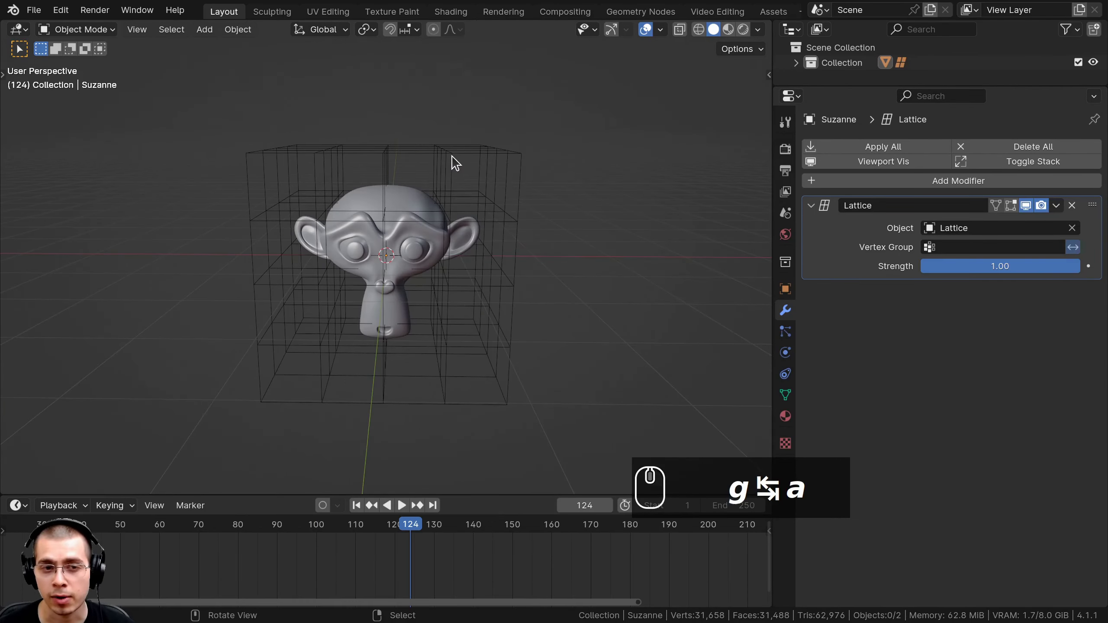
# Step: Select the lattice around the head and open its resolution and interpolation settings
pyautogui.click(452, 145)
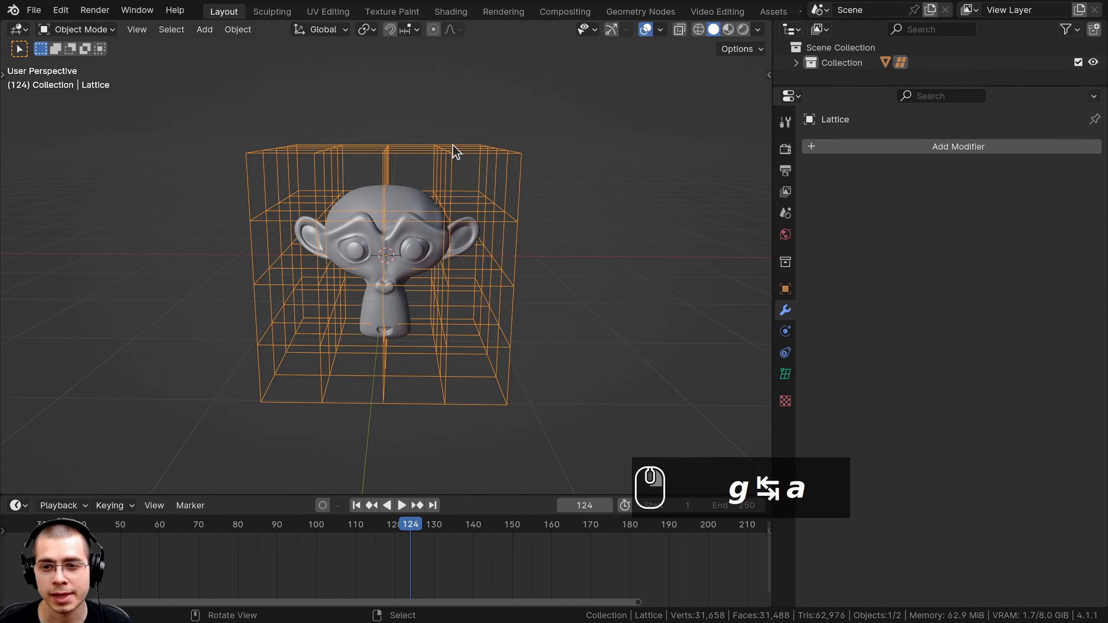
pyautogui.click(785, 374)
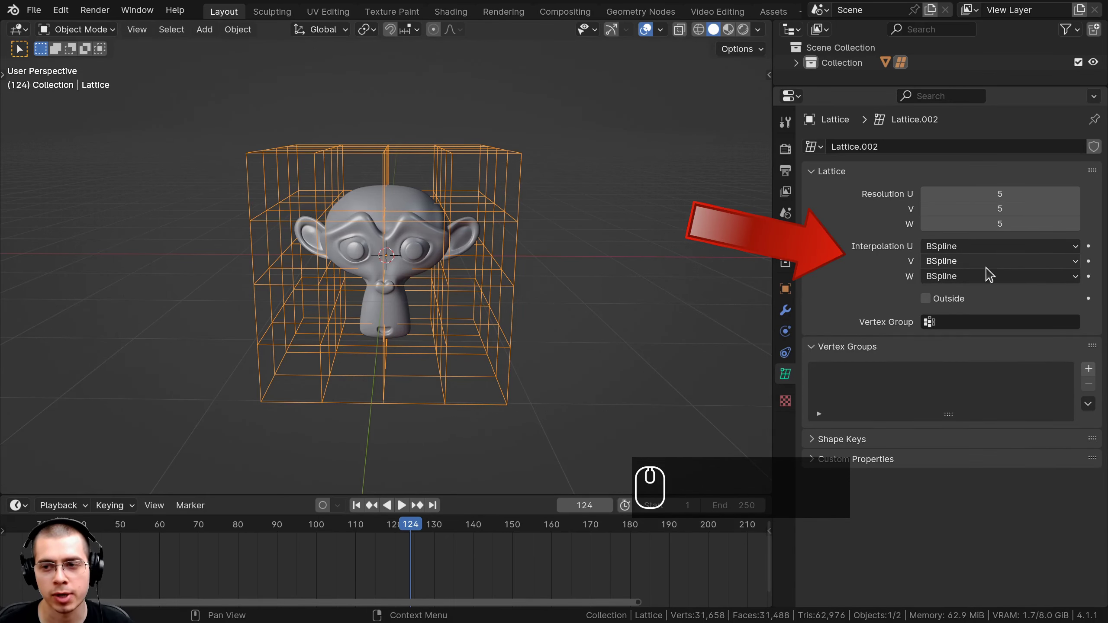
pyautogui.scroll(2, 525, 192)
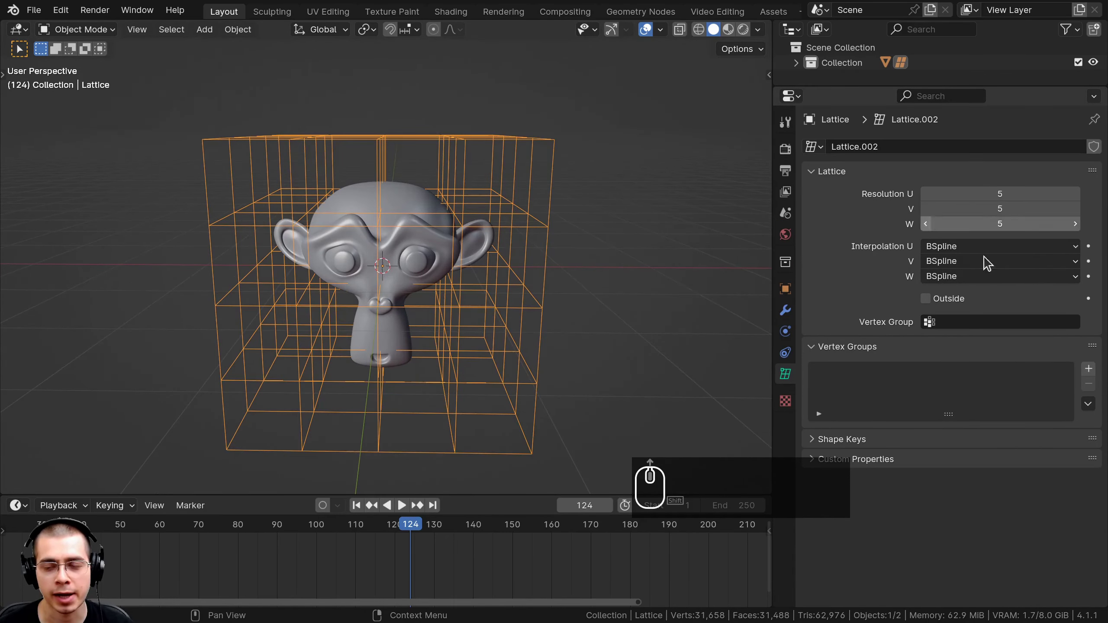
# Step: Edit the lattice and move its selected control points outward to one side, with proportional editing of about 1.2
pyautogui.press('Tab')
pyautogui.press('g')
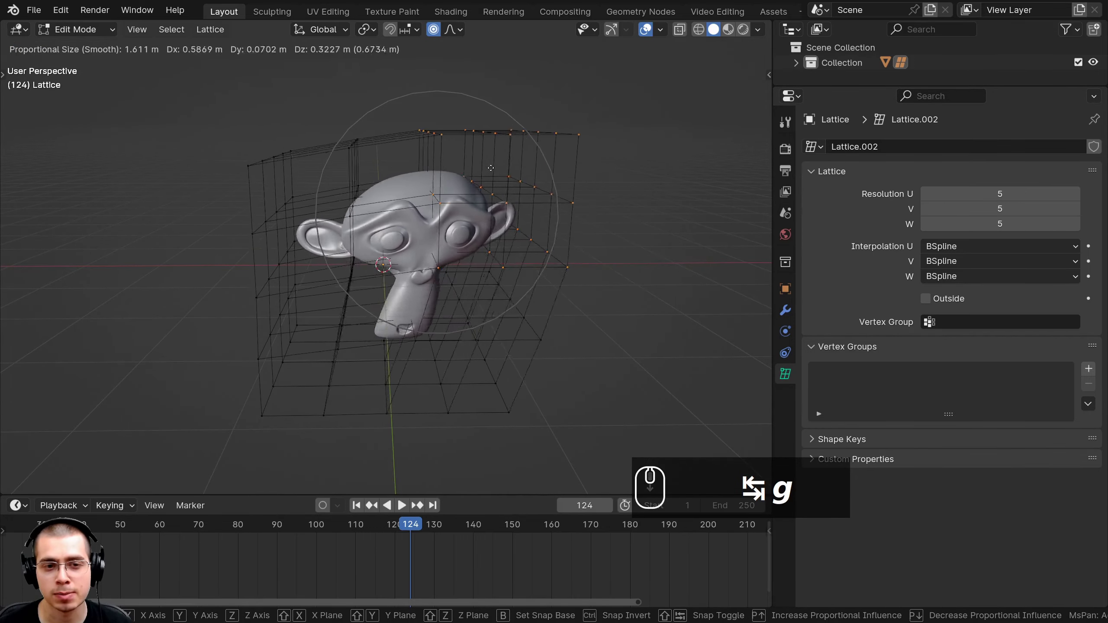
pyautogui.scroll(4, 585, 173)
pyautogui.scroll(-3, 453, 184)
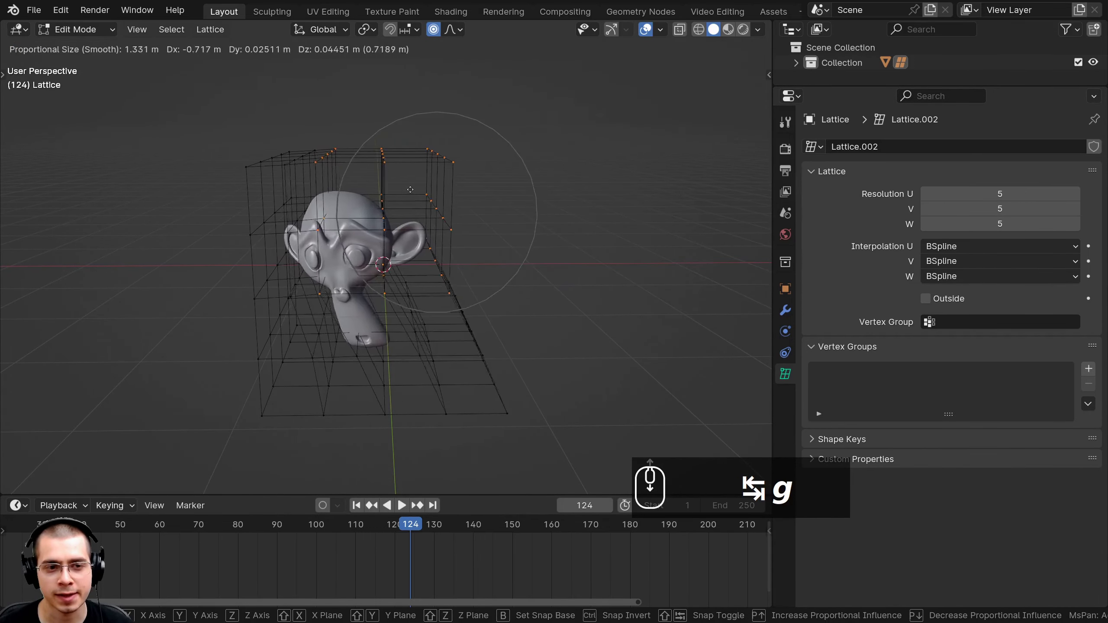
pyautogui.scroll(2, 532, 181)
pyautogui.click(591, 181)
# Step: Rotate the selected lattice points and move them further to bend one side of the head
pyautogui.press('r')
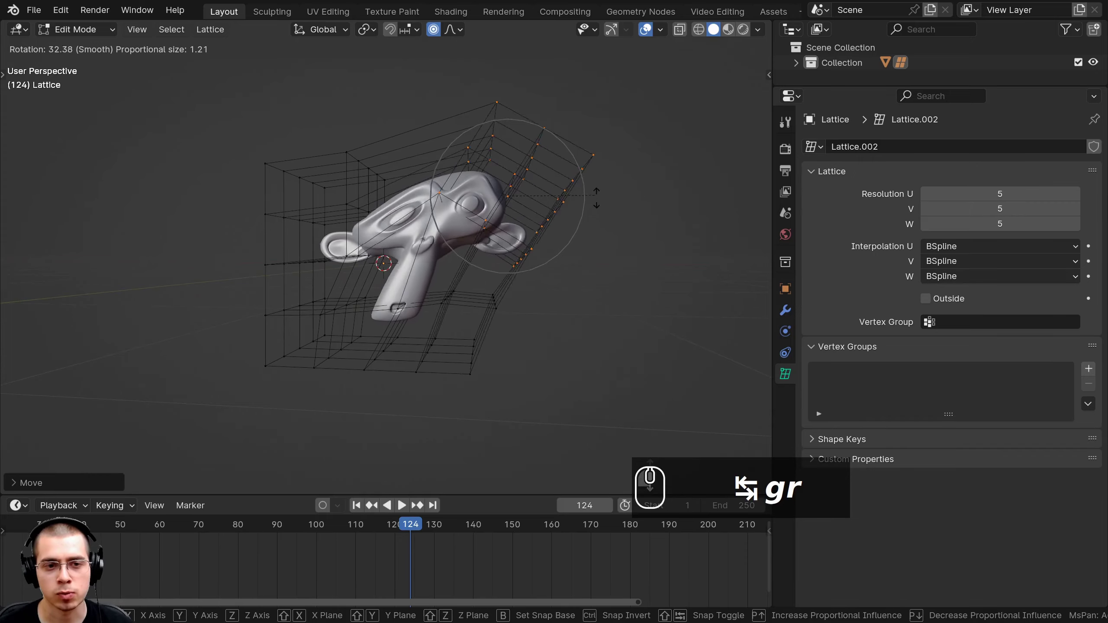
pyautogui.click(598, 201)
pyautogui.press('g')
pyautogui.click(622, 271)
# Step: Return the lattice to Object Mode and deselect everything
pyautogui.press('Tab')
pyautogui.scroll(4, 390, 210)
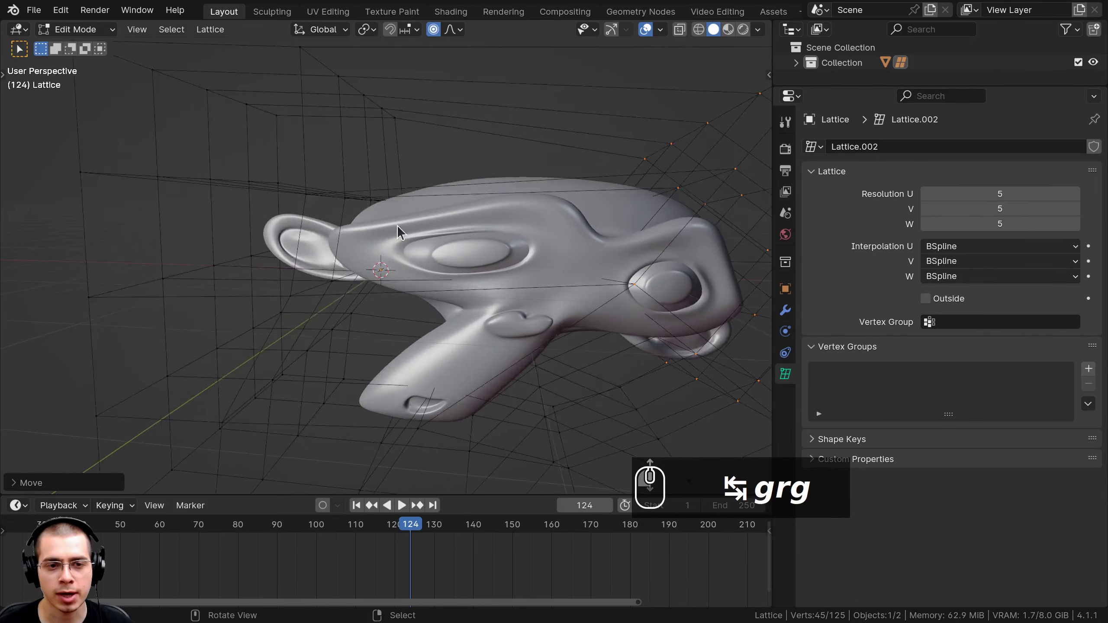
pyautogui.scroll(-4, 390, 209)
pyautogui.hotkey('alt', 'a')
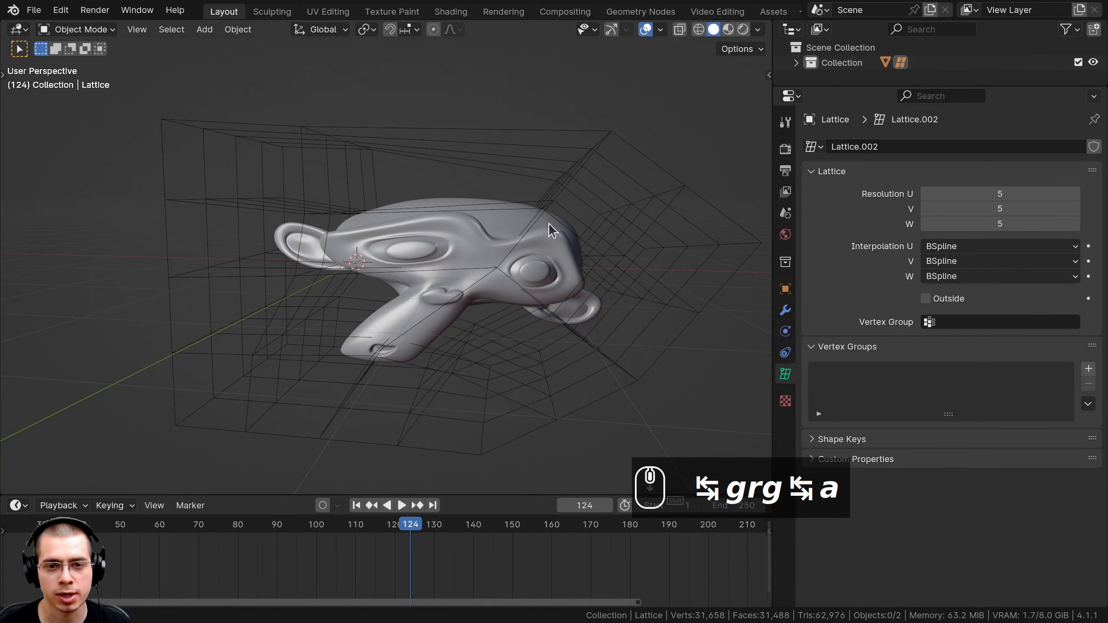
pyautogui.moveTo(552, 230); pyautogui.dragTo(628, 222, button='middle')
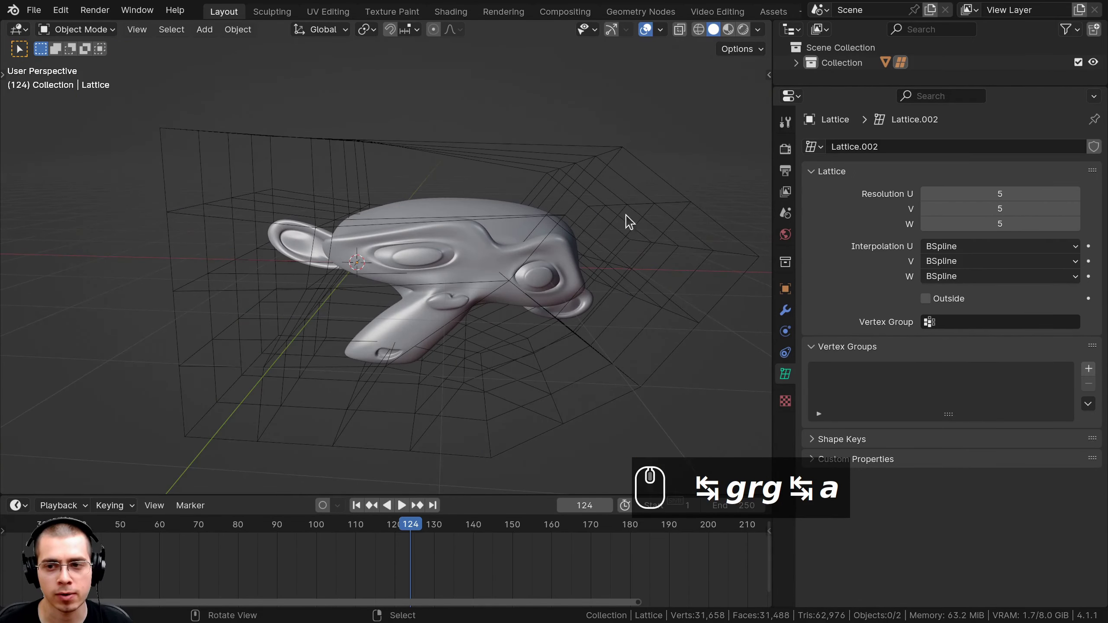
# Step: Set the lattice's Interpolation U, V and W to Linear
pyautogui.click(945, 248)
pyautogui.click(942, 264)
pyautogui.click(947, 261)
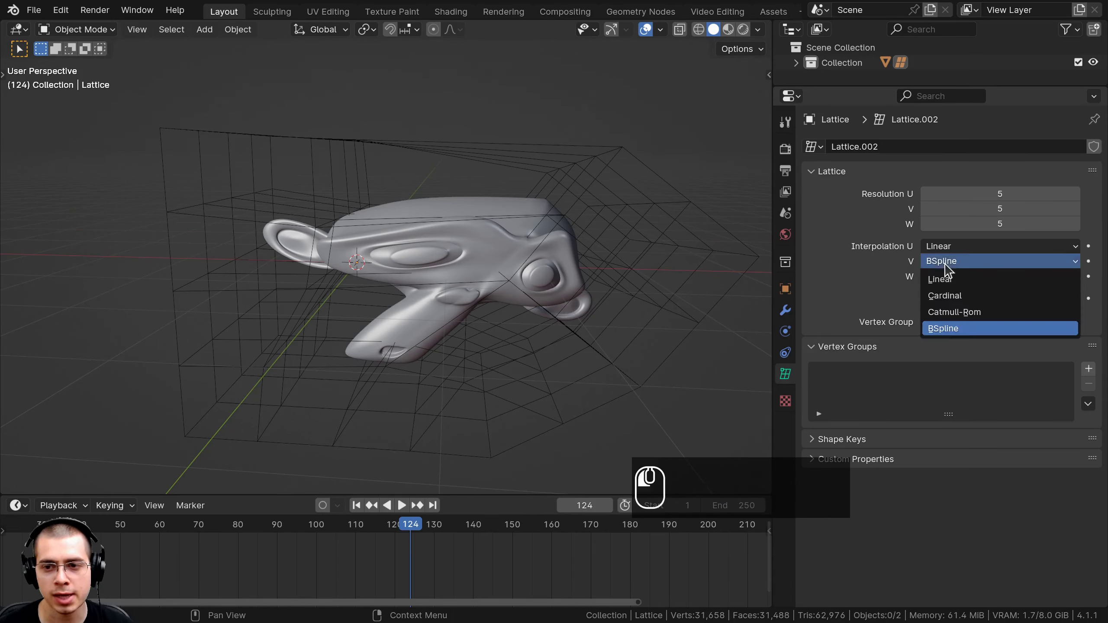
pyautogui.click(943, 279)
pyautogui.click(946, 276)
pyautogui.click(945, 294)
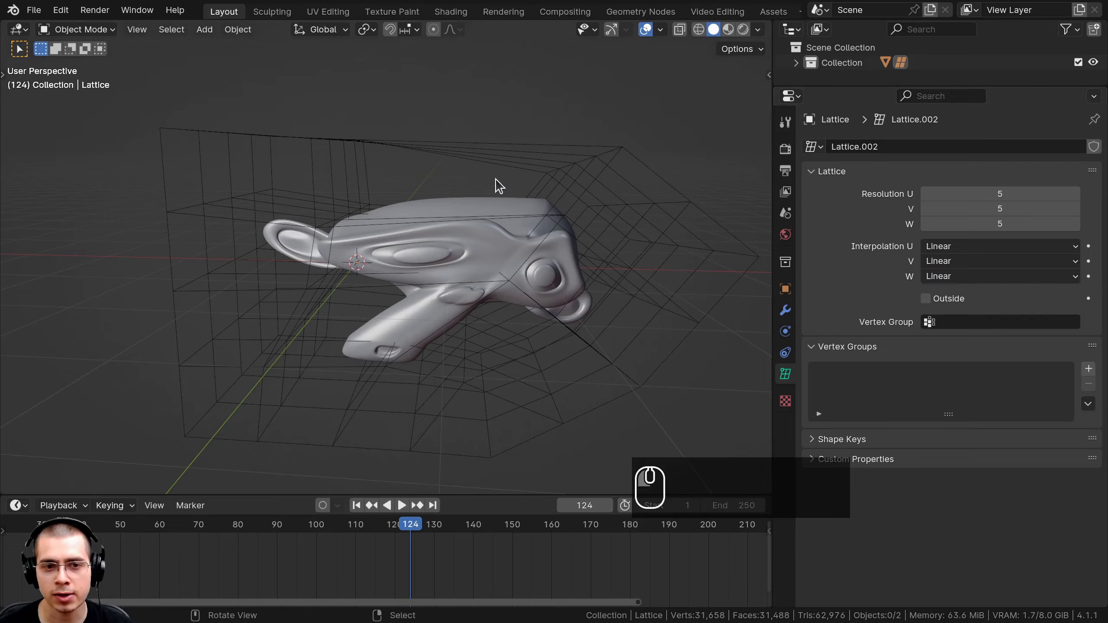
# Step: Examine closely how the head's surface bends along the lattice edges with linear interpolation
pyautogui.scroll(1, 436, 218)
pyautogui.press('a')
pyautogui.scroll(1, 363, 236)
pyautogui.moveTo(362, 236); pyautogui.dragTo(384, 229, button='middle')
pyautogui.keyDown('shift'); pyautogui.moveTo(384, 229); pyautogui.dragTo(433, 228, button='middle'); pyautogui.keyUp('shift')
pyautogui.press('a')
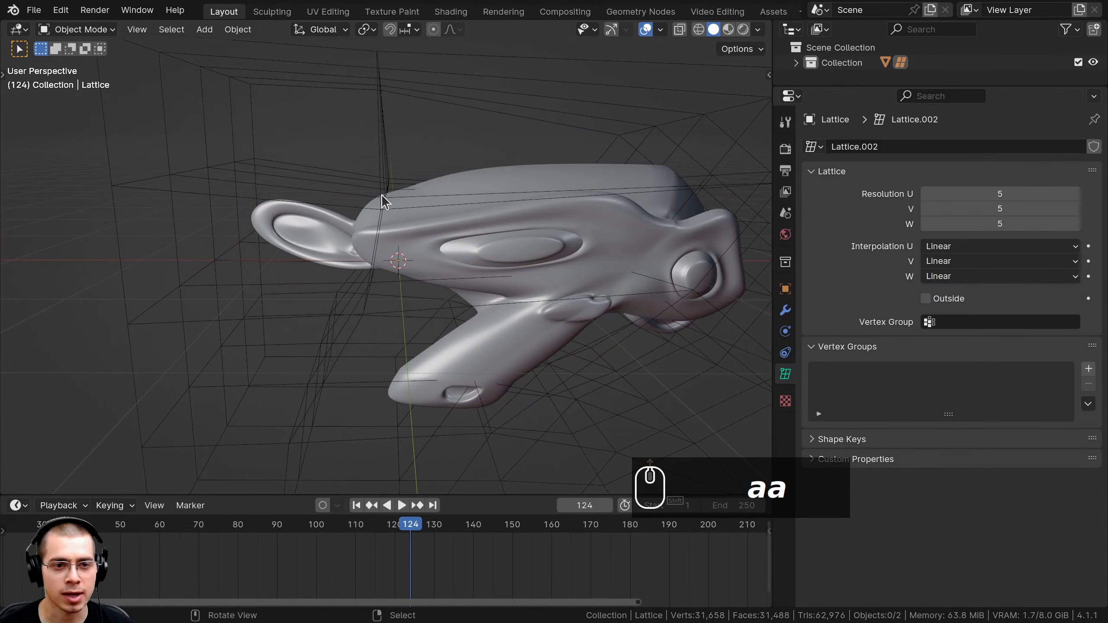
pyautogui.moveTo(519, 188); pyautogui.dragTo(480, 153, button='middle')
pyautogui.keyDown('shift'); pyautogui.click(474, 142); pyautogui.keyUp('shift')
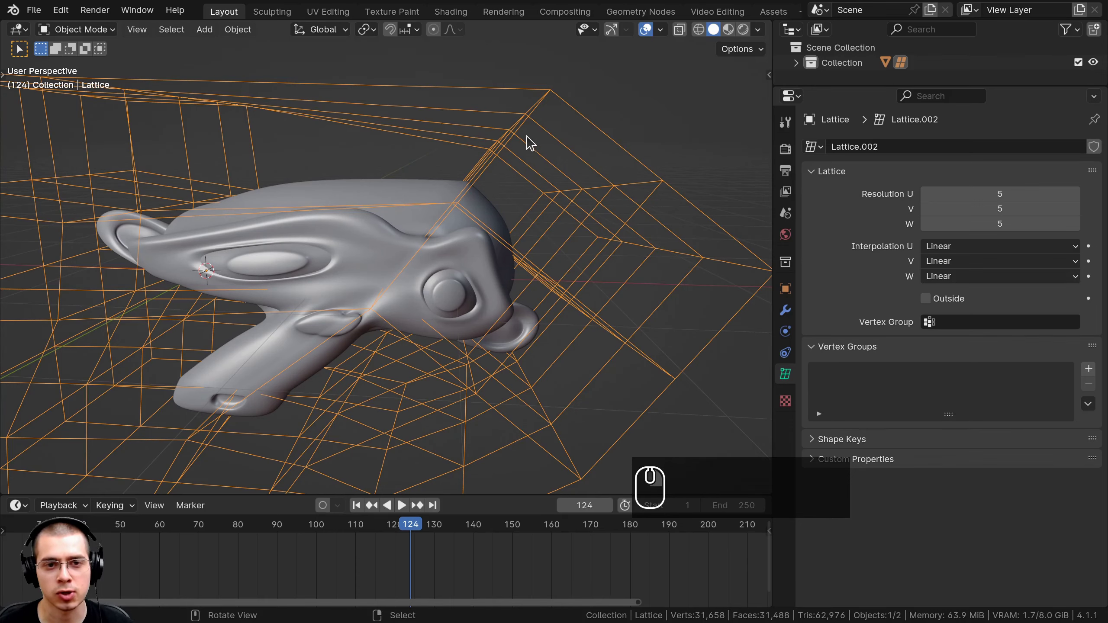
pyautogui.scroll(3, 436, 166)
pyautogui.press('a')
pyautogui.click(474, 168)
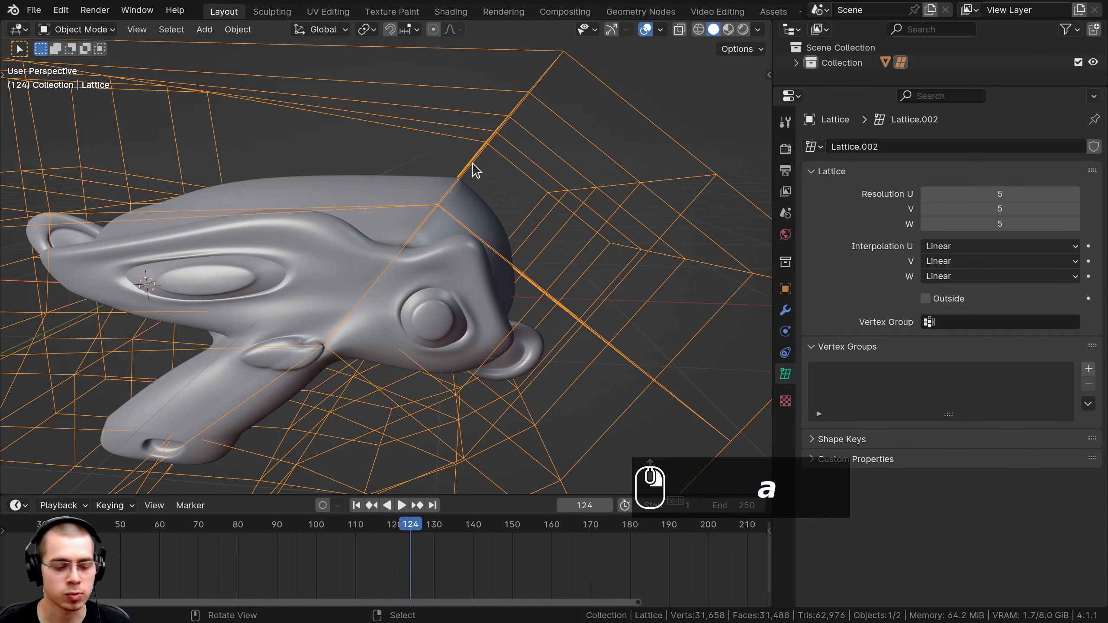
# Step: Temporarily hide the lattice to inspect the crease that linear interpolation leaves on the head's surface
pyautogui.press('h')
pyautogui.scroll(3, 401, 192)
pyautogui.click(408, 179)
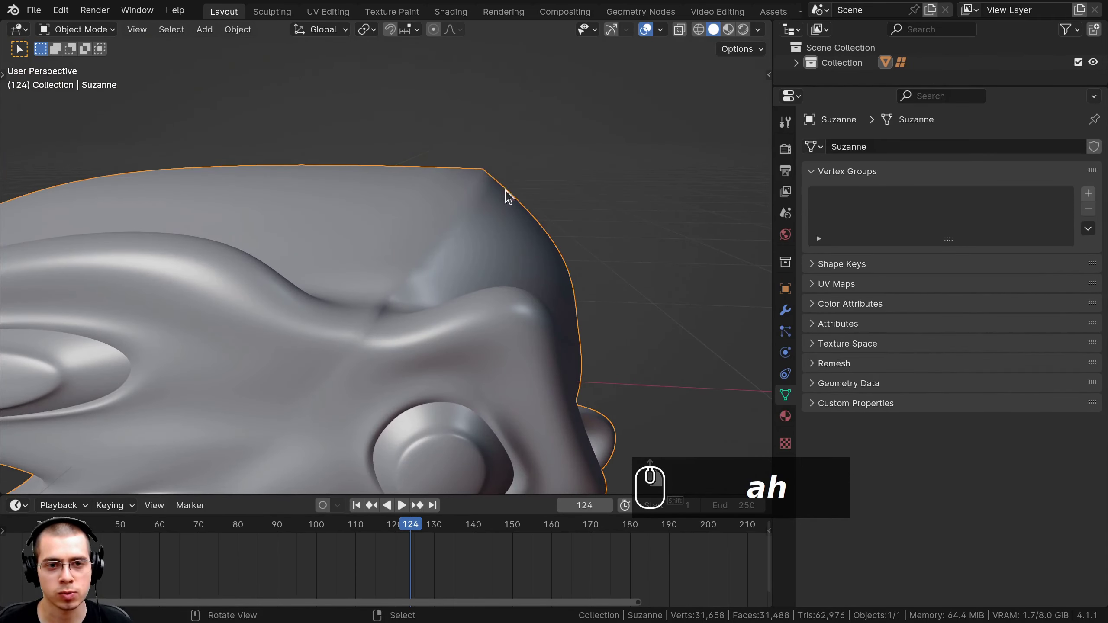
pyautogui.hotkey('alt', 'h')
pyautogui.scroll(-2, 402, 205)
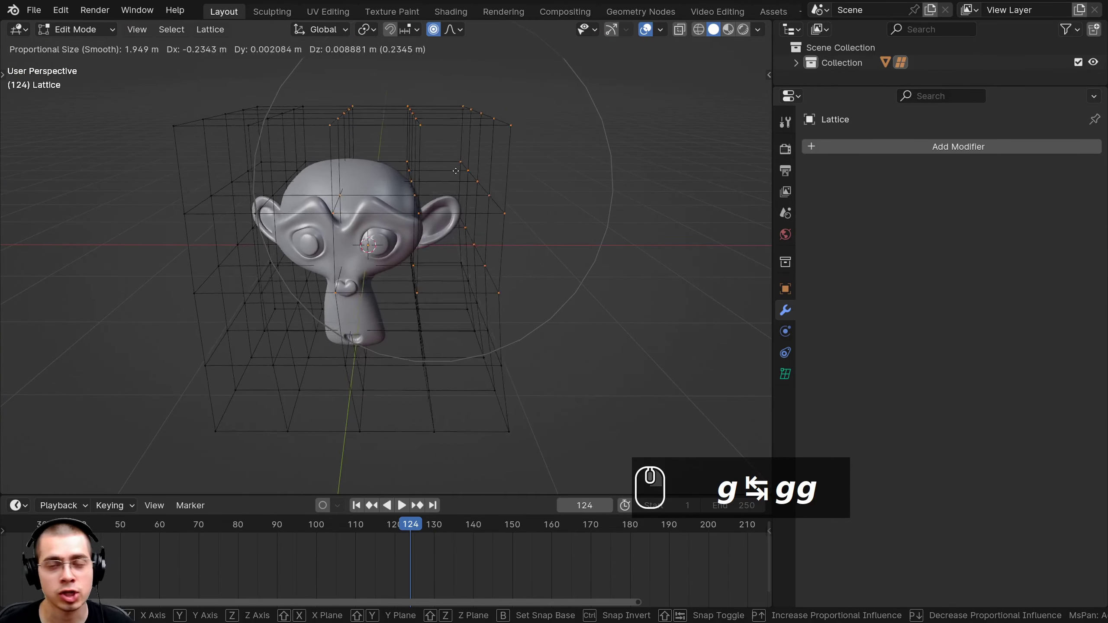
# Step: Try moving the selected lattice points with proportional editing, and return the lattice to Object Mode
pyautogui.click(428, 137)
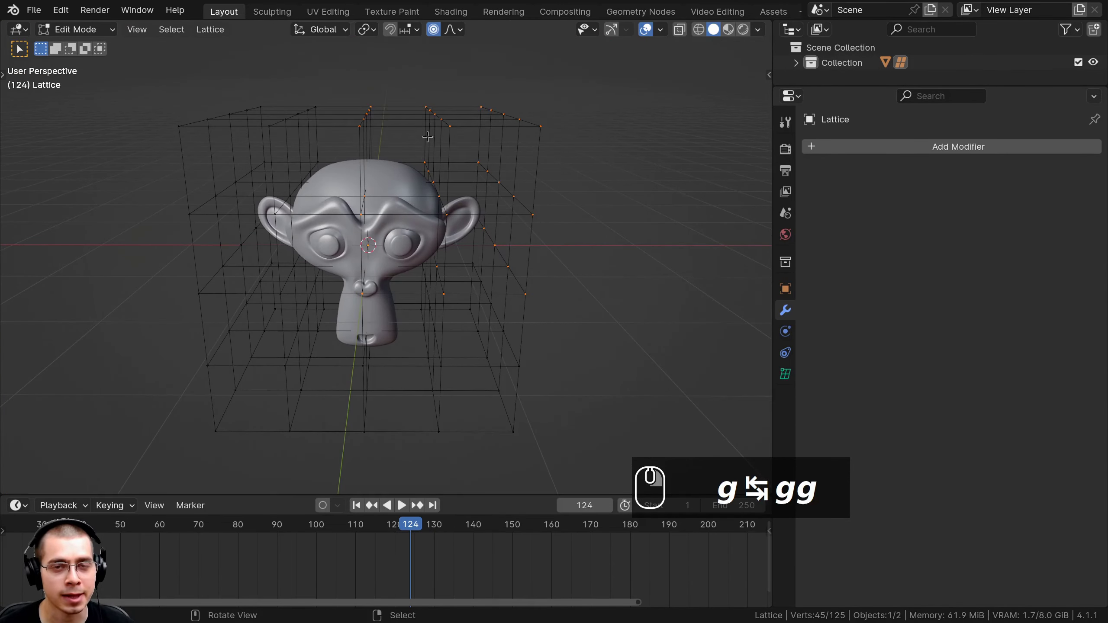
pyautogui.press('Tab')
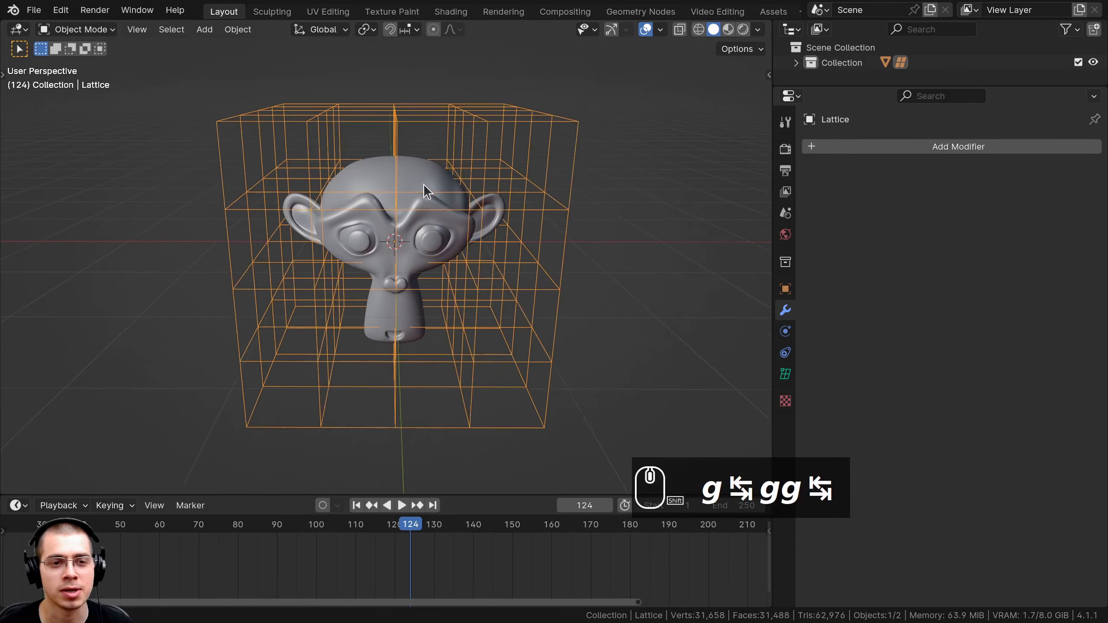
pyautogui.press('g')
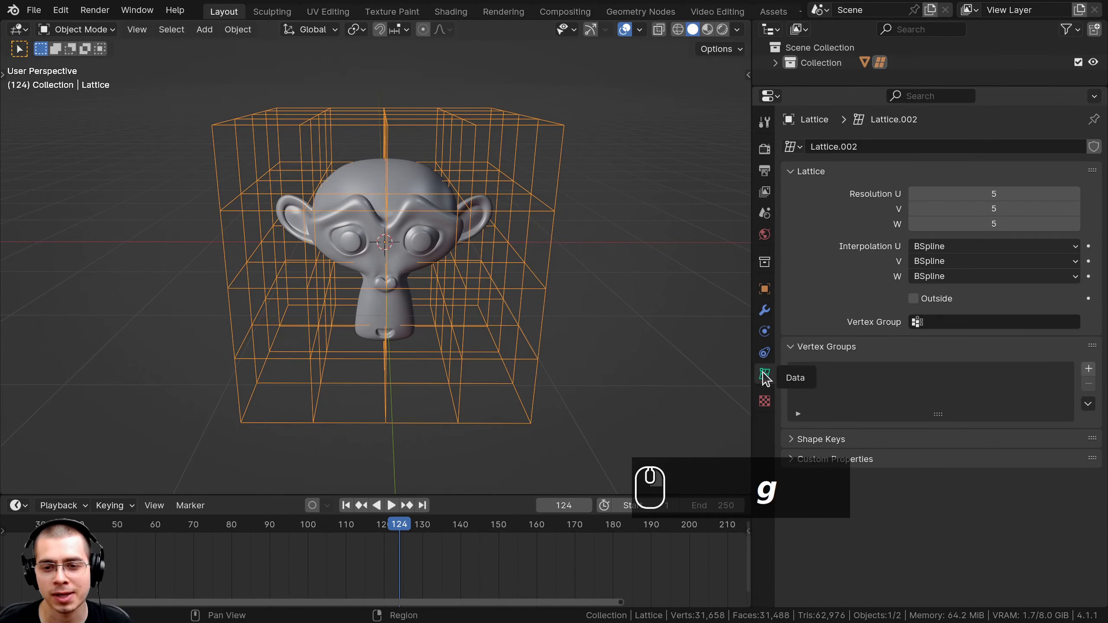
# Step: Add a Basis shape key and a second shape key to the lattice
pyautogui.moveTo(754, 364); pyautogui.dragTo(799, 422)
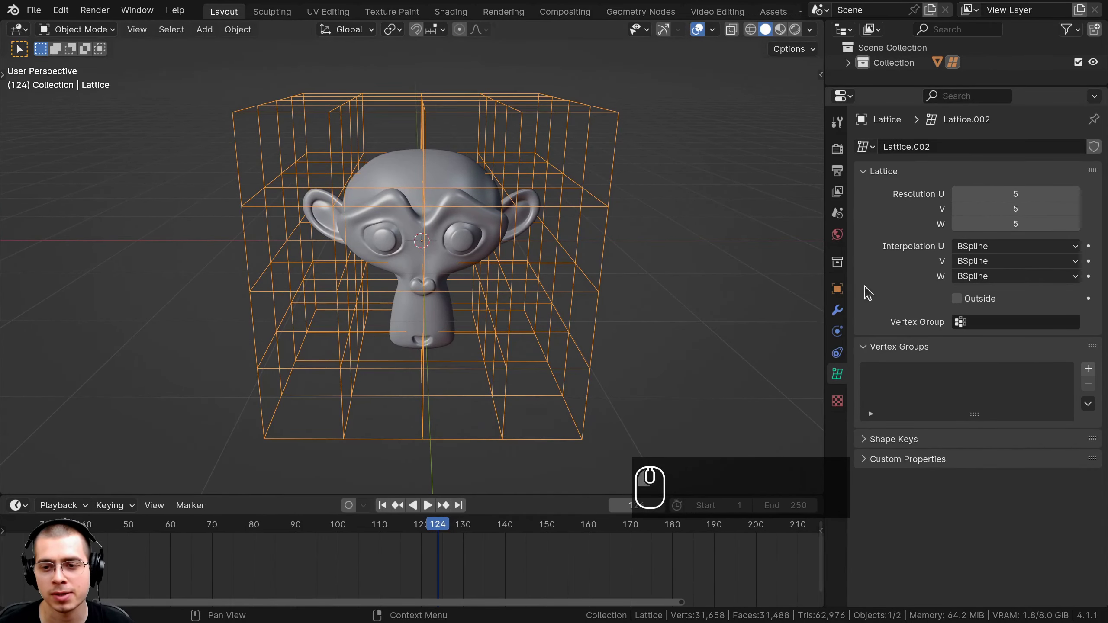
pyautogui.click(873, 171)
pyautogui.click(870, 193)
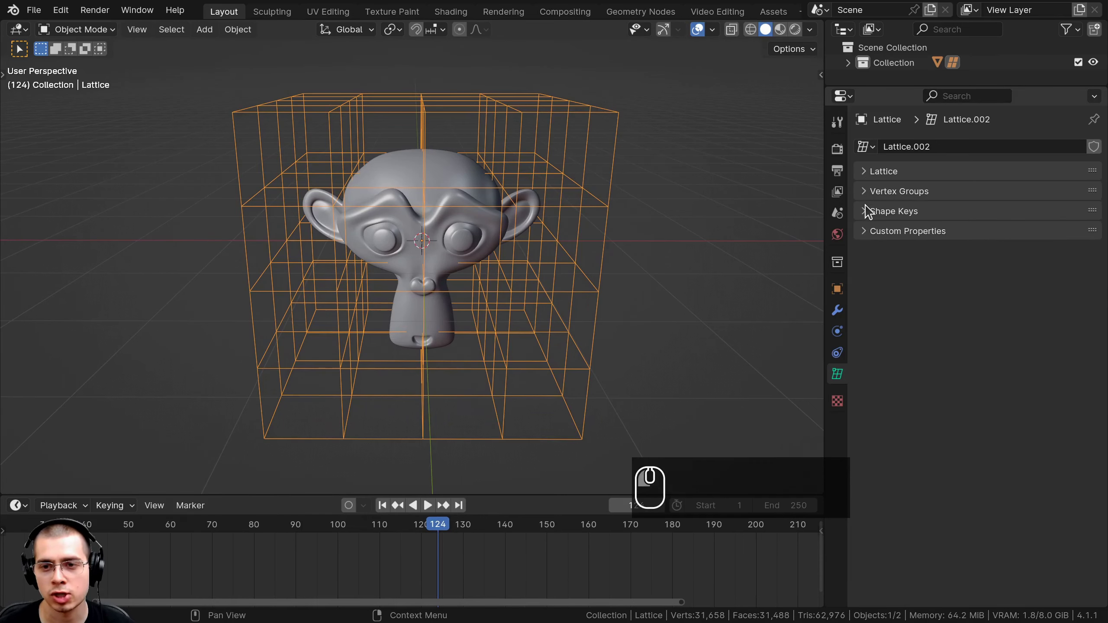
pyautogui.click(864, 212)
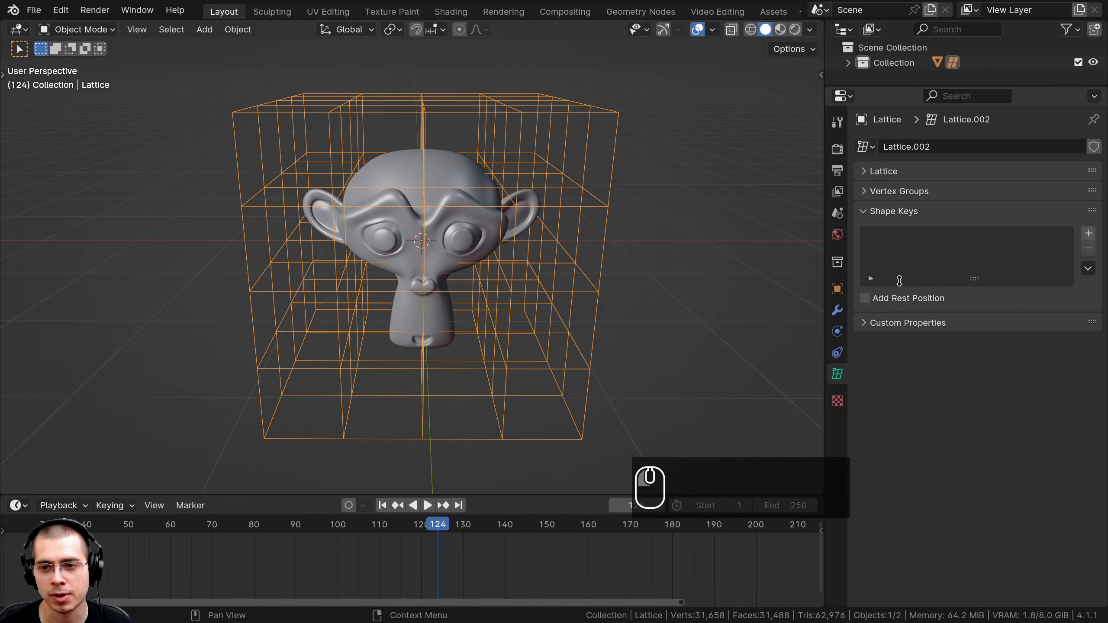
pyautogui.click(1088, 236)
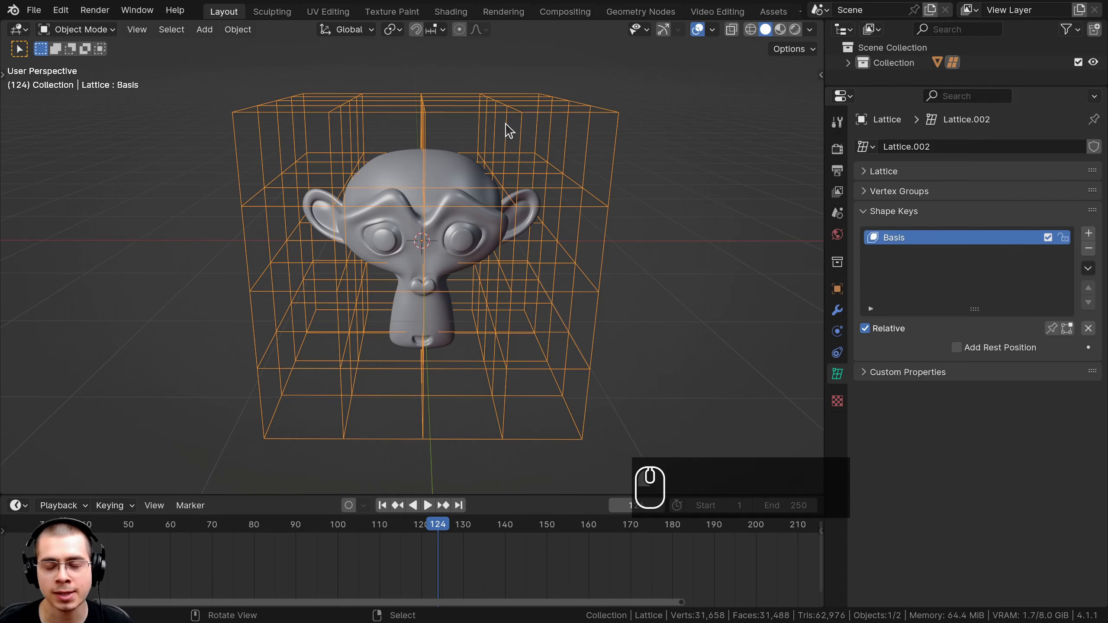
pyautogui.click(1089, 235)
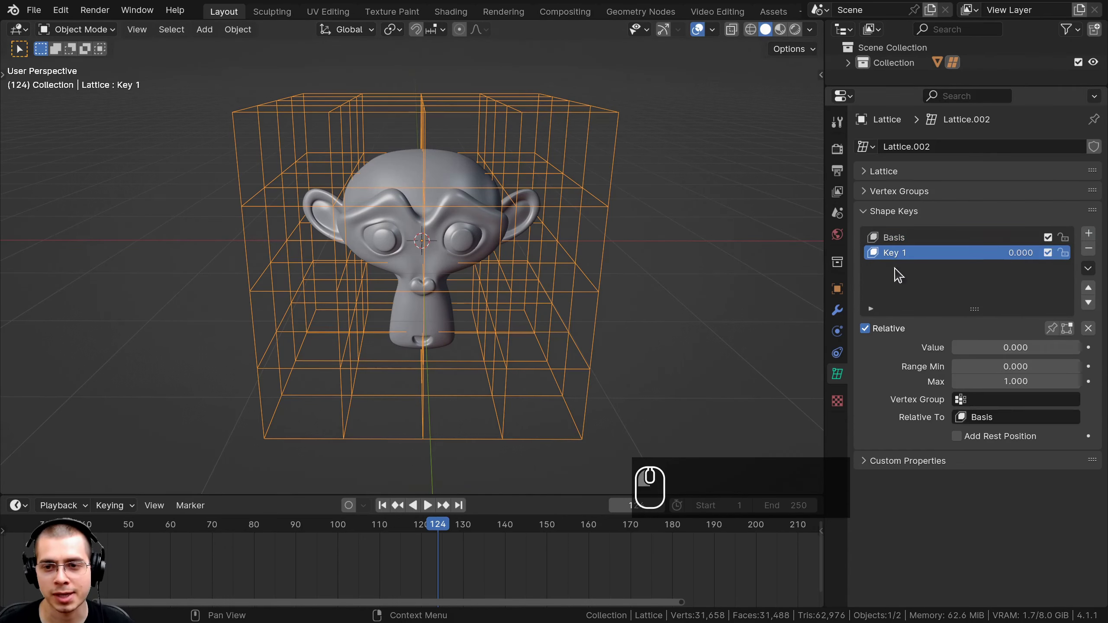
# Step: With the second shape key active, raise one top point of the lattice along Z using proportional editing
pyautogui.keyDown('shift'); pyautogui.moveTo(532, 158); pyautogui.dragTo(536, 190, button='middle'); pyautogui.keyUp('shift')
pyautogui.scroll(-1, 397, 177)
pyautogui.press('Tab')
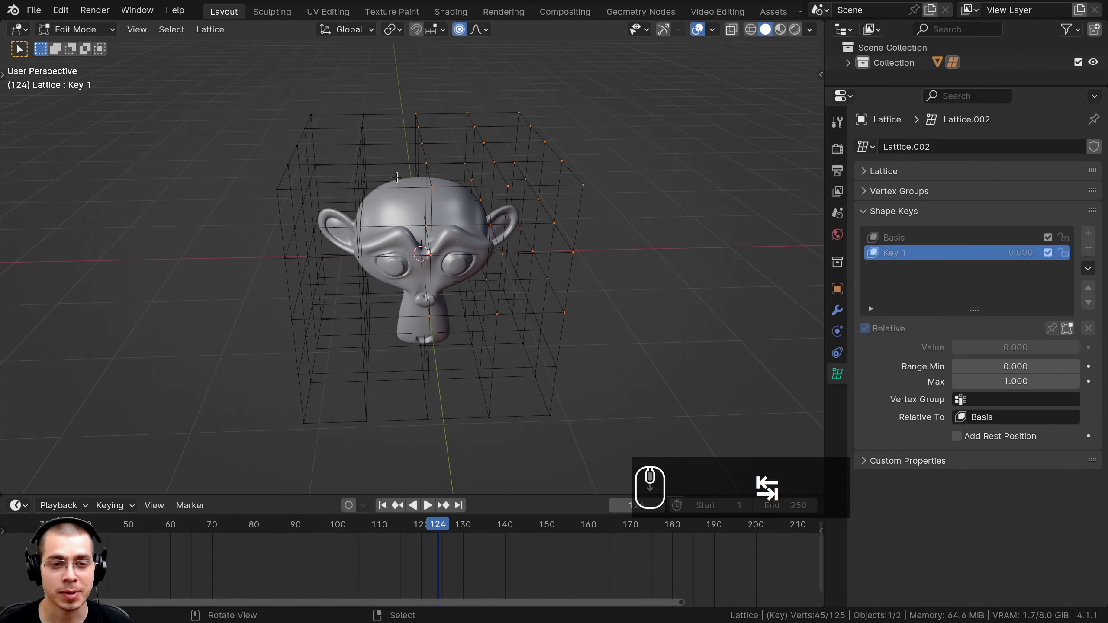
pyautogui.rightClick(423, 144)
pyautogui.press('g')
pyautogui.press('z')
pyautogui.click(399, 121)
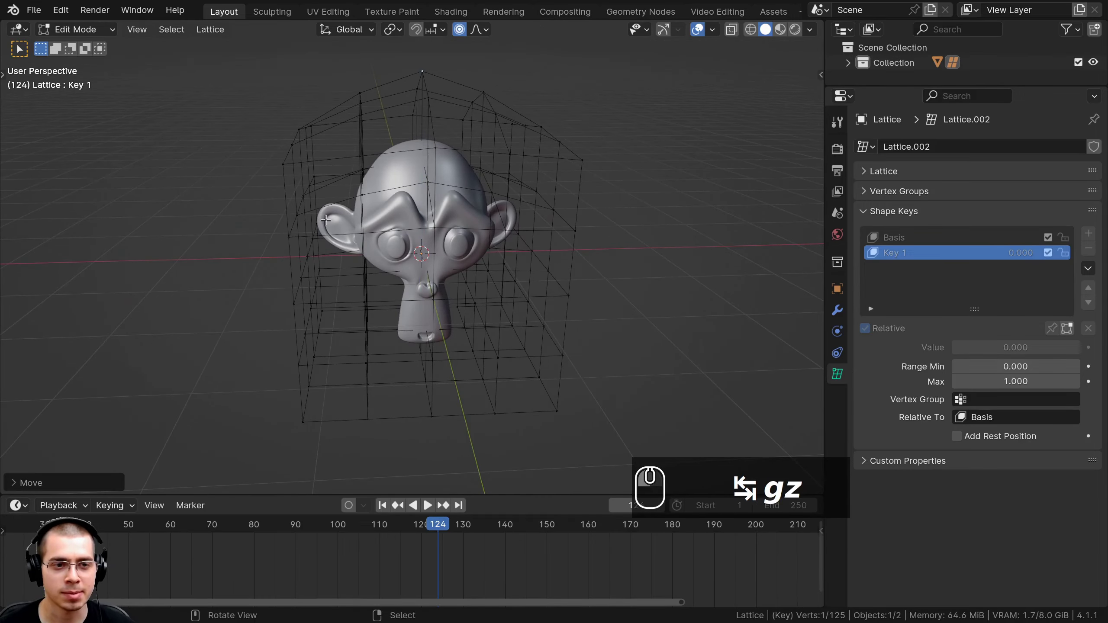
# Step: Select only a group of points on the lattice's underside and pull them downward with proportional editing
pyautogui.moveTo(325, 221); pyautogui.dragTo(384, 267, button='middle')
pyautogui.hotkey('alt', 'a')
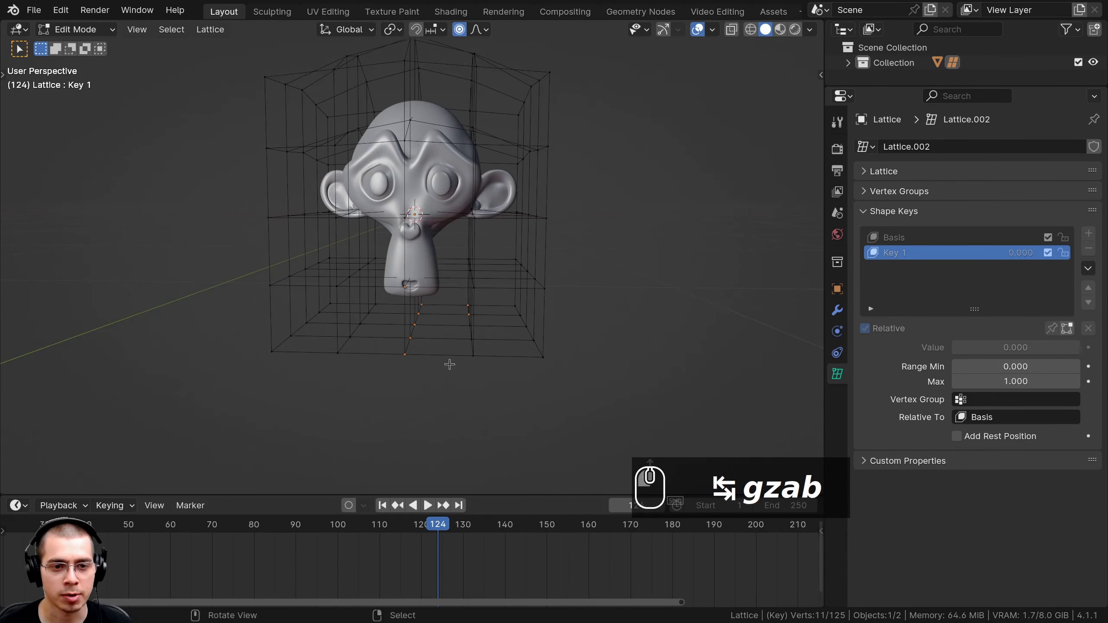
pyautogui.press('g')
pyautogui.click(452, 428)
pyautogui.moveTo(445, 411); pyautogui.dragTo(397, 421, button='middle')
# Step: Pull a single point on the front of the lattice outward with proportional editing
pyautogui.rightClick(365, 296)
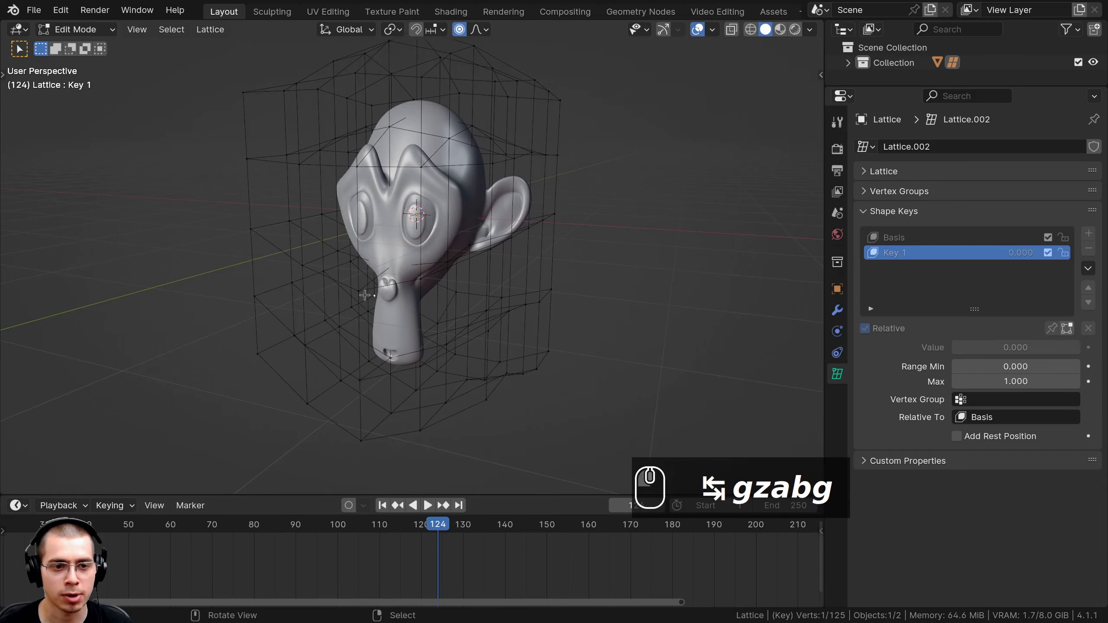
pyautogui.moveTo(365, 295); pyautogui.dragTo(329, 298, button='middle')
pyautogui.press('g')
pyautogui.middleClick(311, 304)
pyautogui.click(284, 313)
# Step: Widen the lattice by scaling about 1.77 along X with proportional editing, and return to Object Mode
pyautogui.moveTo(454, 235); pyautogui.dragTo(557, 235, button='middle')
pyautogui.press('s')
pyautogui.press('x')
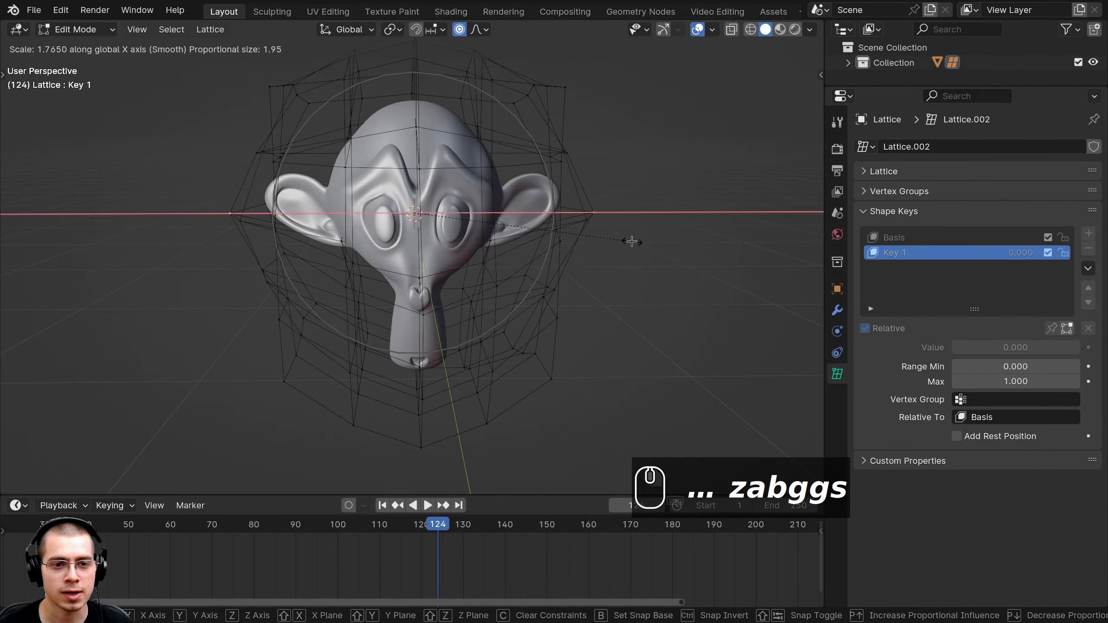
pyautogui.click(632, 242)
pyautogui.moveTo(631, 242); pyautogui.dragTo(525, 165, button='middle')
pyautogui.press('Tab')
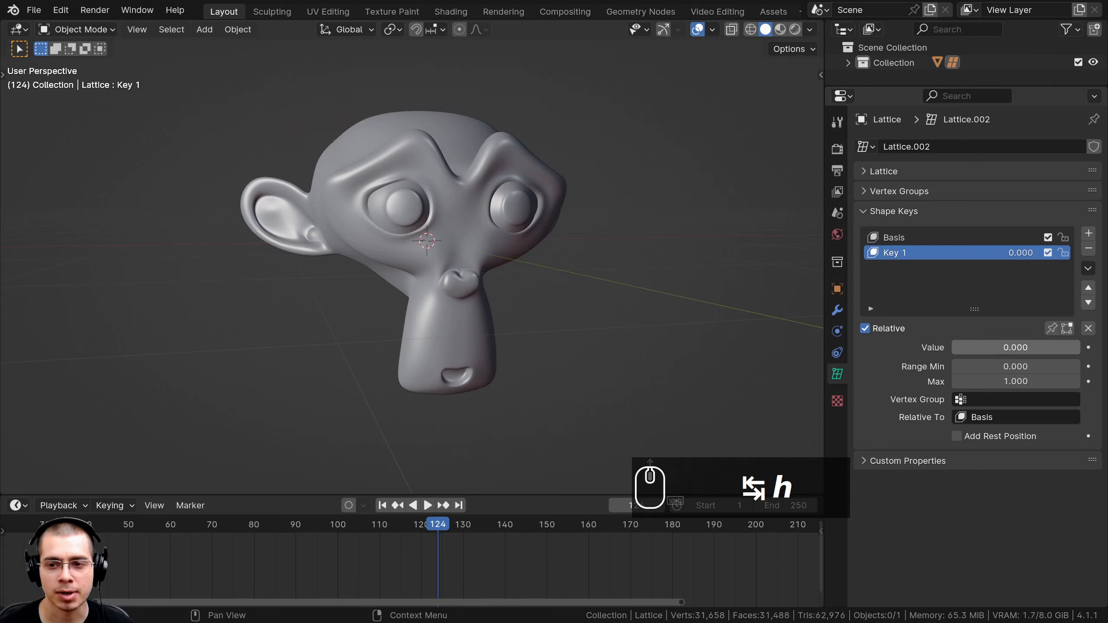
# Step: Preview the second shape key on the head by varying its Value between 0 and 1 with the lattice hidden and shown
pyautogui.moveTo(981, 351); pyautogui.dragTo(1080, 352)
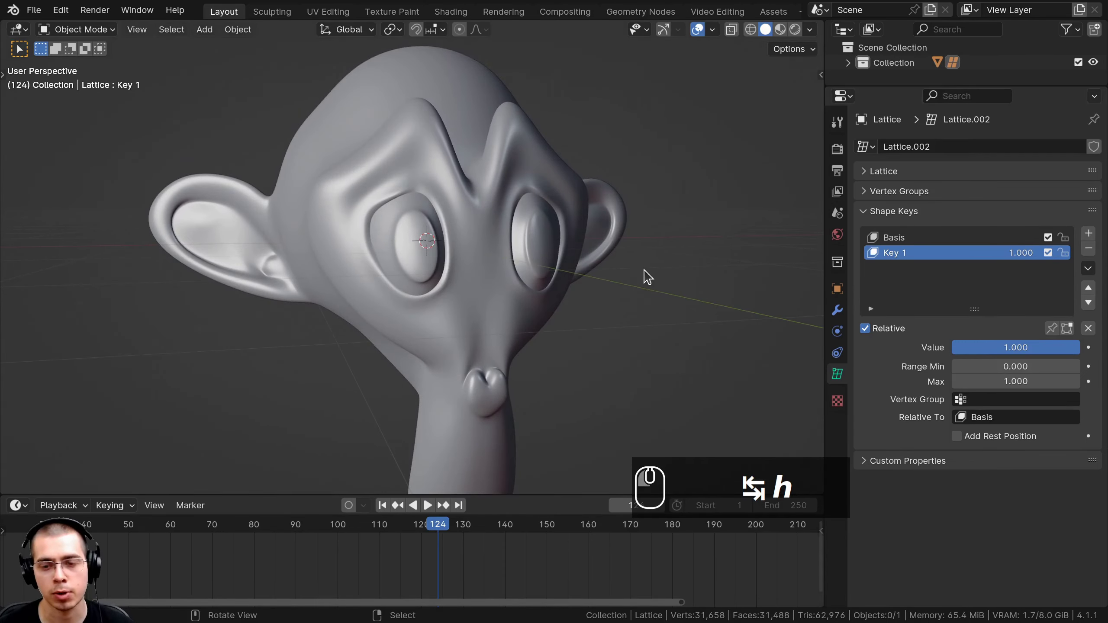
pyautogui.scroll(-3, 644, 270)
pyautogui.hotkey('alt', 'h')
pyautogui.press('a')
pyautogui.moveTo(1013, 347); pyautogui.dragTo(889, 347)
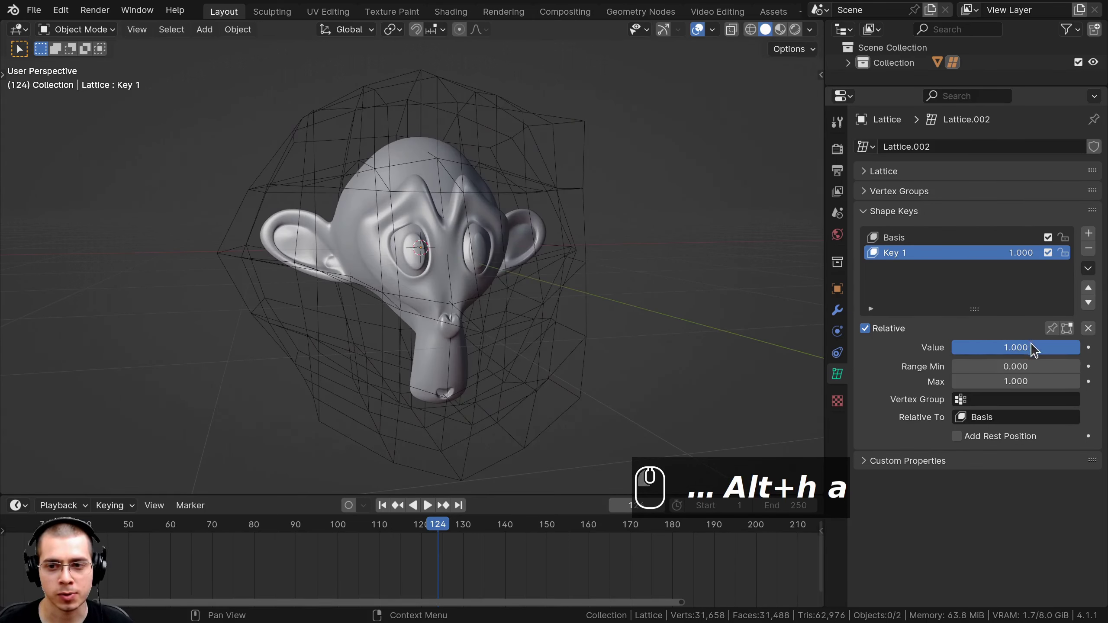
pyautogui.moveTo(1033, 349); pyautogui.dragTo(1081, 349)
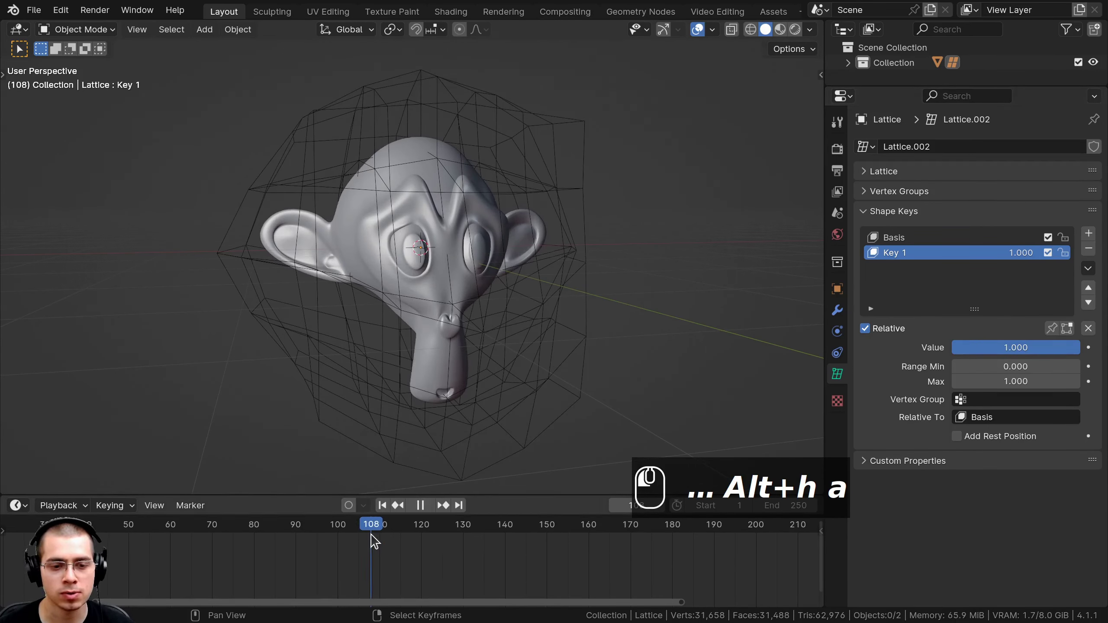
# Step: Keyframe the second shape key's Value at 0 on frame 108 and at 1 on frame 127
pyautogui.moveTo(1020, 345); pyautogui.dragTo(979, 346)
pyautogui.press('i')
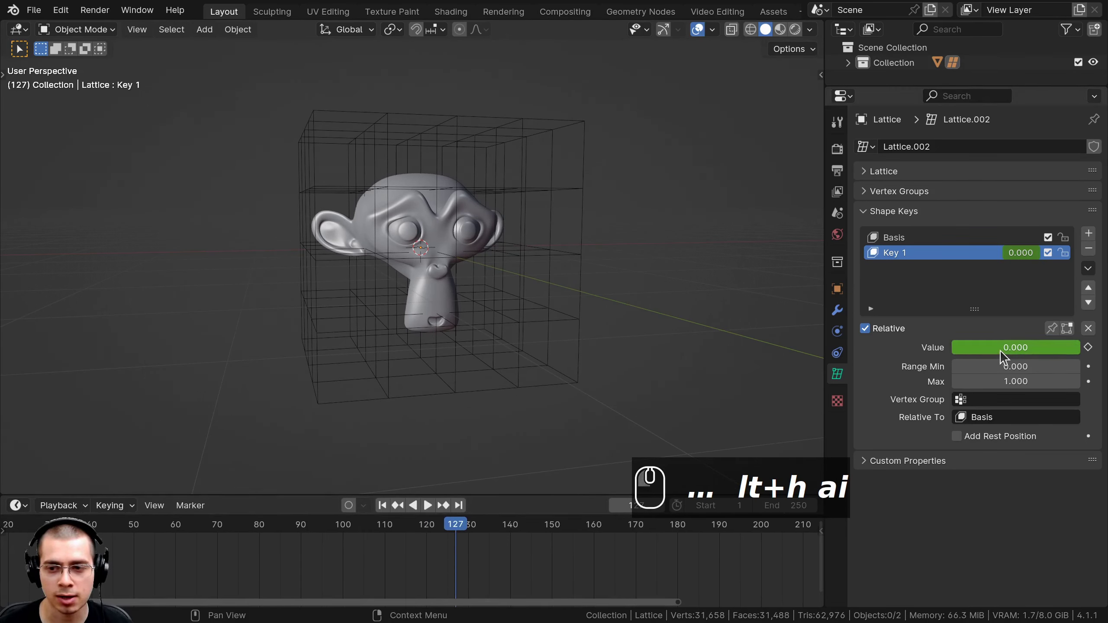
pyautogui.moveTo(1000, 350); pyautogui.dragTo(1072, 347)
pyautogui.press('i')
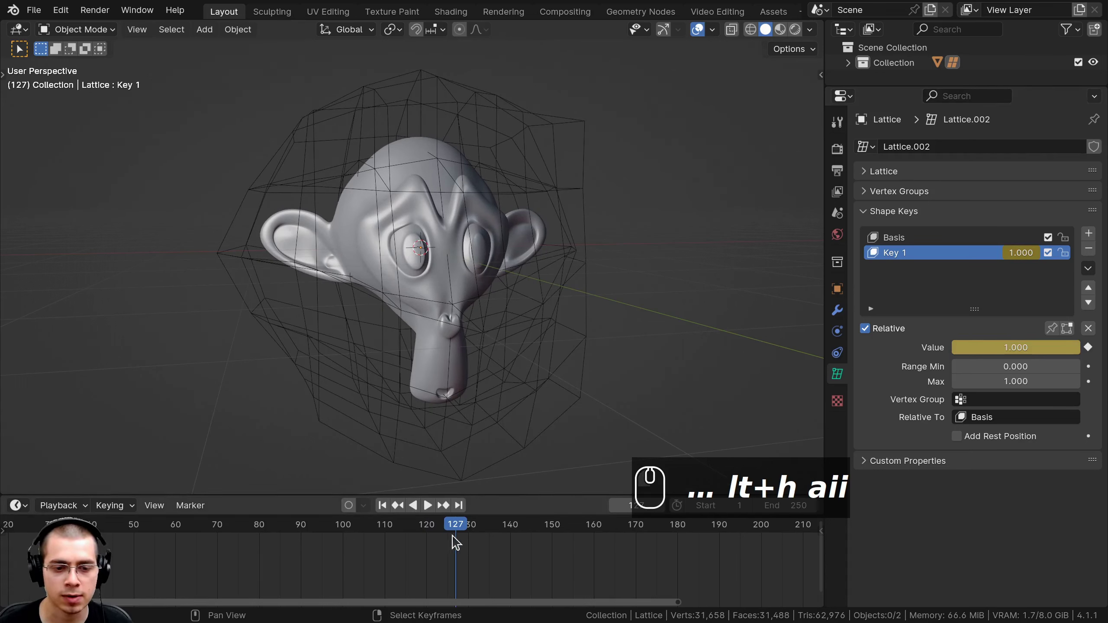
# Step: Keyframe the second shape key's Value back at 0 on frame 149 with the lattice selected
pyautogui.click(541, 322)
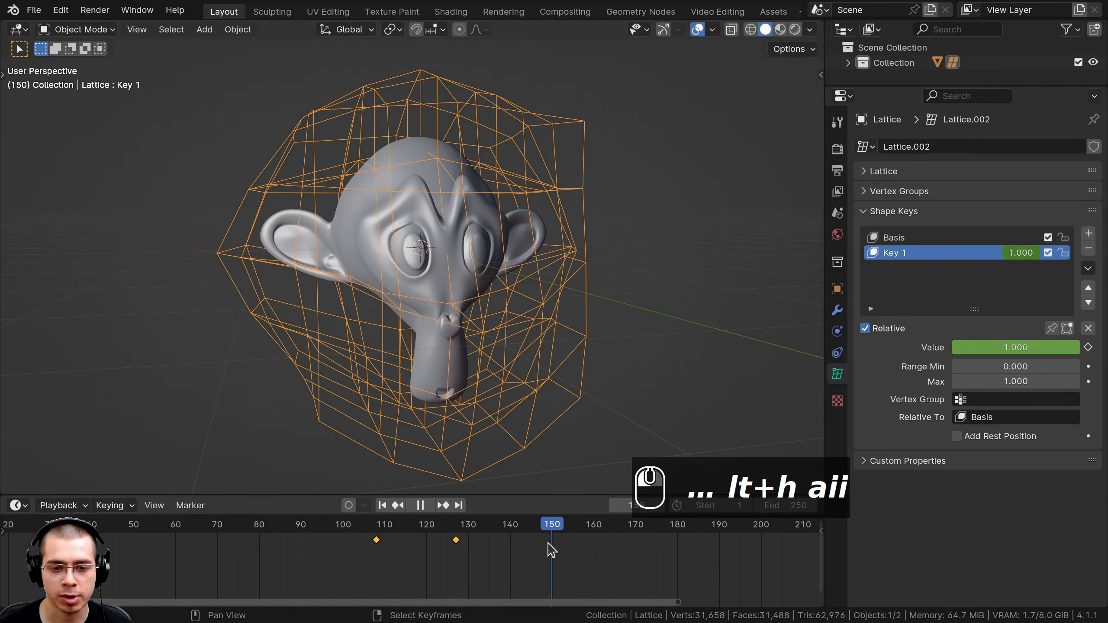
pyautogui.moveTo(1047, 354); pyautogui.dragTo(956, 350)
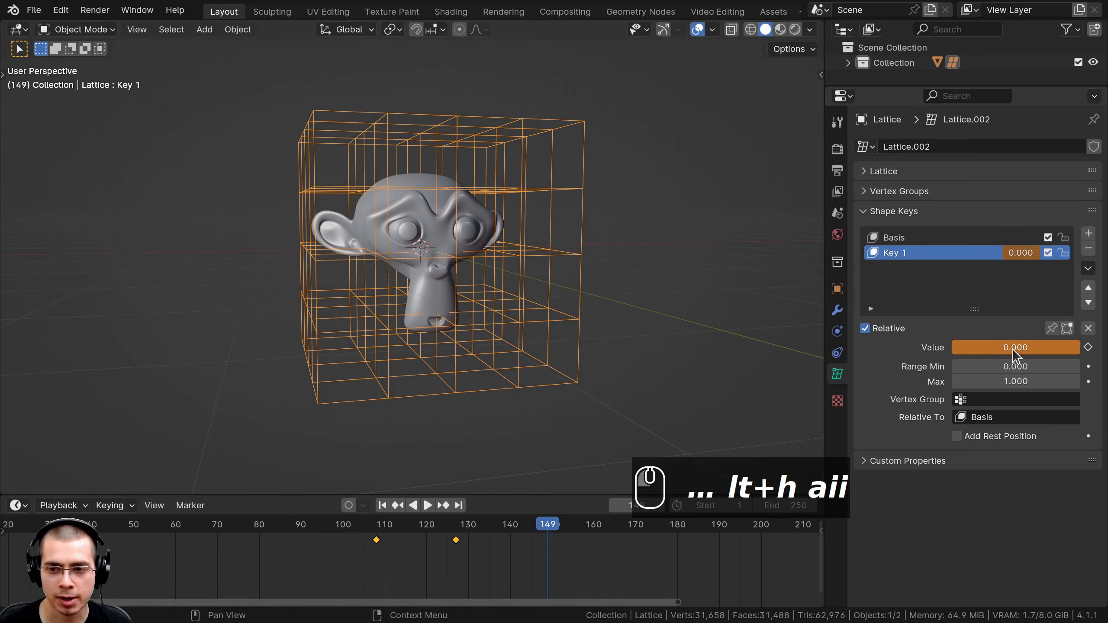
pyautogui.press('i')
# Step: Play the shape key animation from around the first keyframe and view the deforming head from another angle
pyautogui.click(383, 525)
pyautogui.press('space')
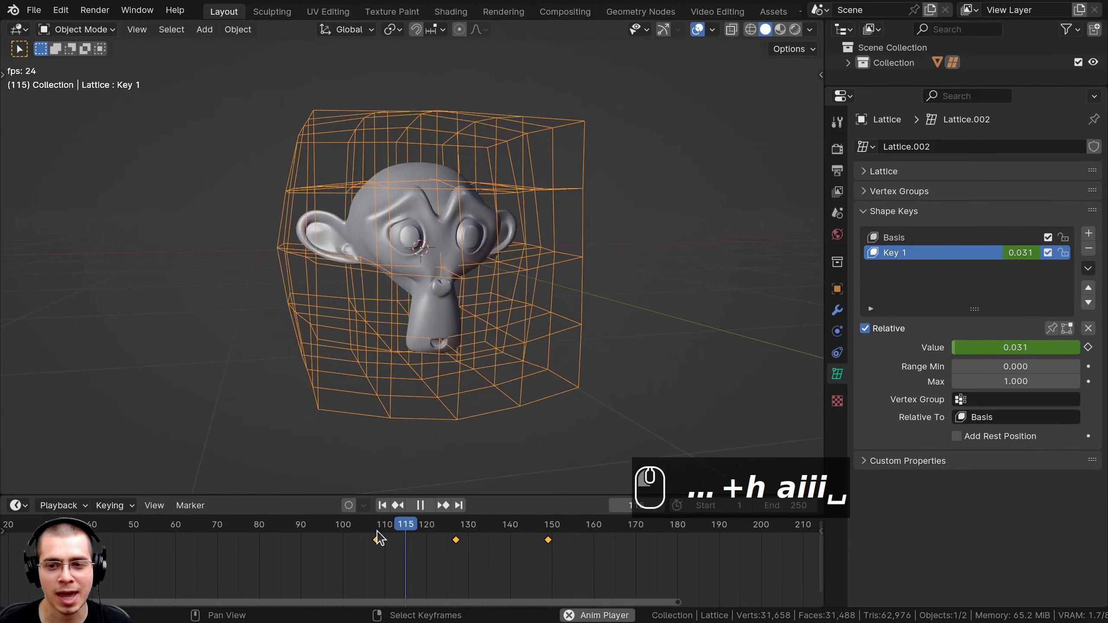
pyautogui.moveTo(437, 433); pyautogui.dragTo(532, 371, button='middle')
pyautogui.press('space')
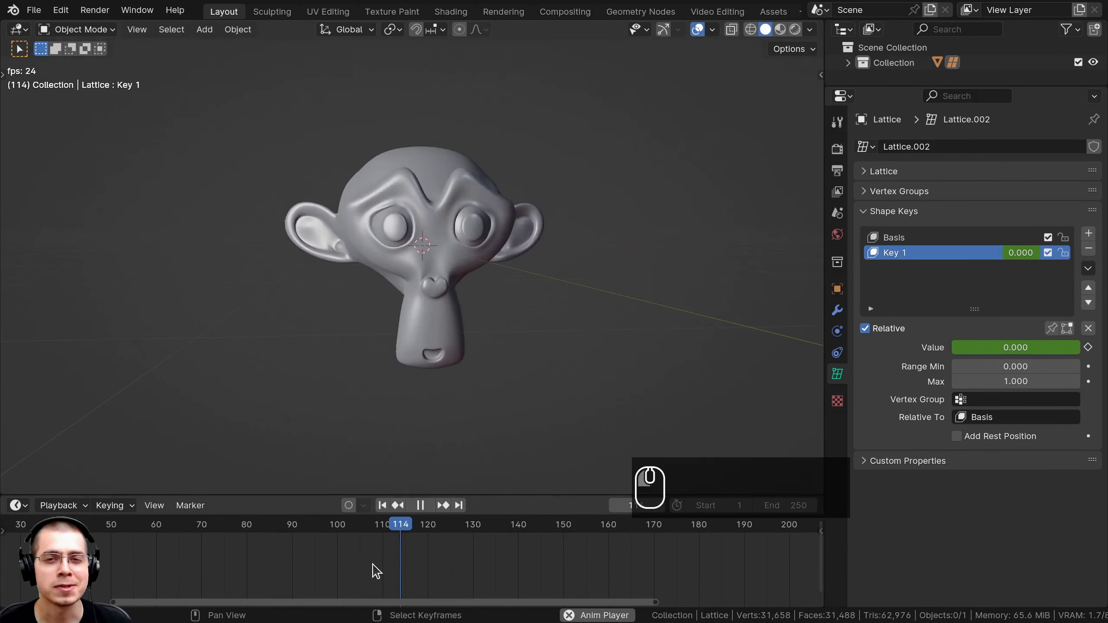